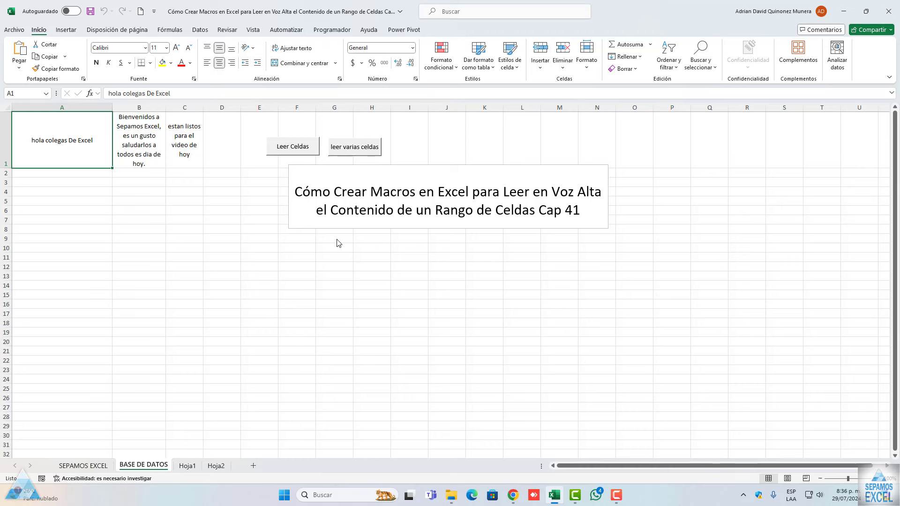
Run the Leer Celdas macro on cell A1 and confirm with Aceptar to hear its greeting.
{"action": "left_click", "coordinate": [290, 146]}
{"action": "left_click_drag", "start_coordinate": [289, 216], "coordinate": [230, 208]}
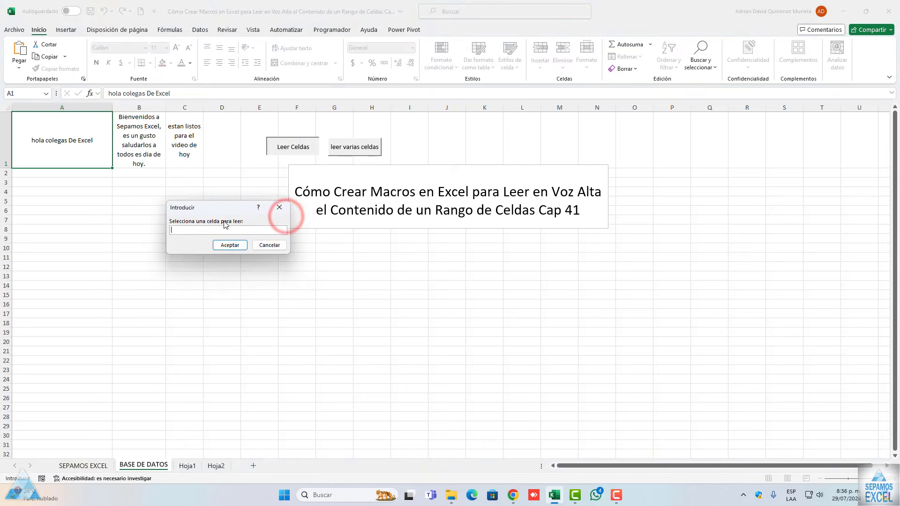
{"action": "left_click", "coordinate": [66, 150]}
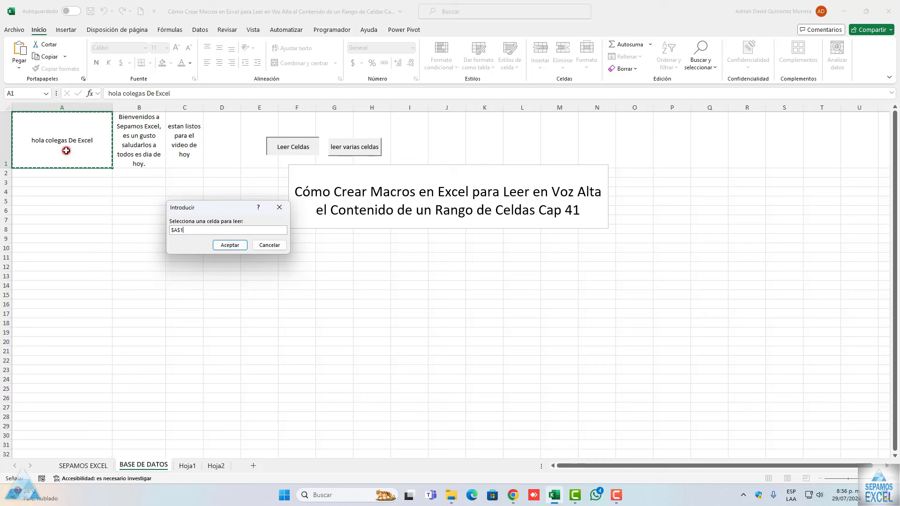
{"action": "left_click", "coordinate": [230, 245]}
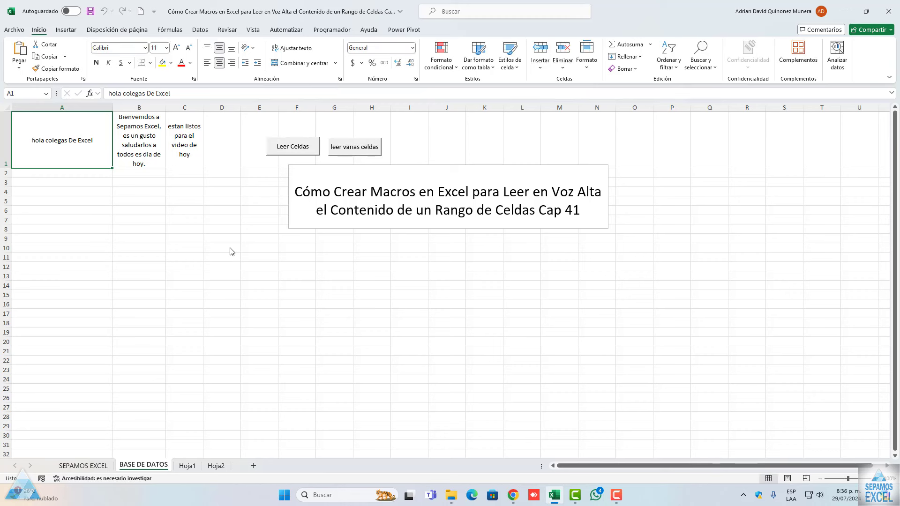
Run 'leer varias celdas' on range A1:C1 and confirm so the row-1 text is spoken.
{"action": "left_click", "coordinate": [345, 148]}
{"action": "left_click_drag", "start_coordinate": [53, 142], "coordinate": [185, 149]}
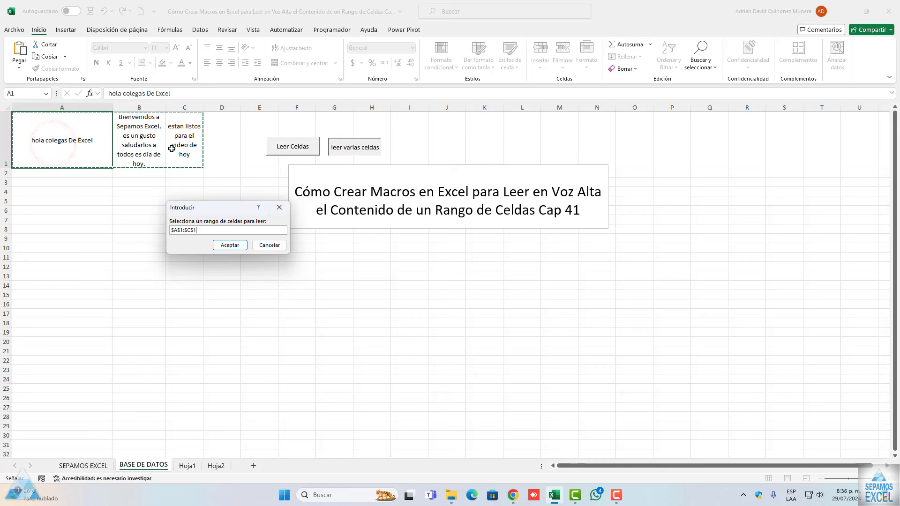
{"action": "left_click", "coordinate": [225, 246]}
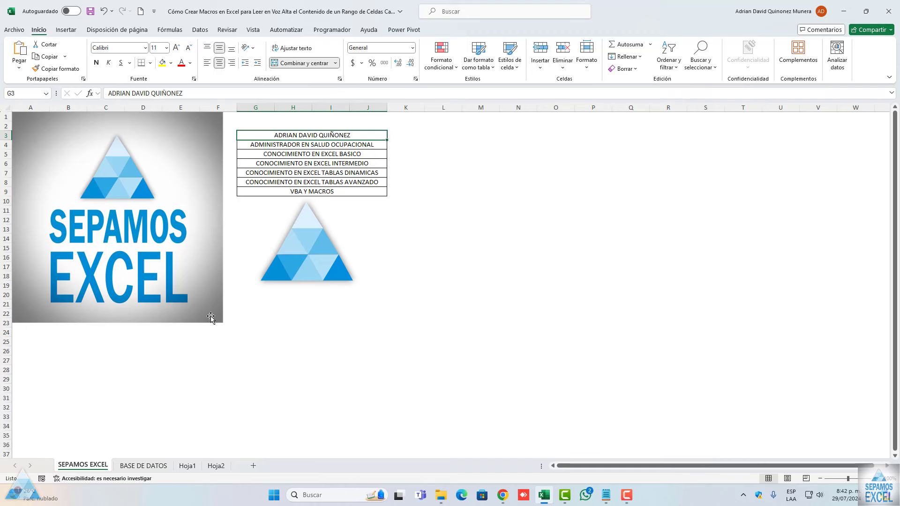
Go back to the BASE DE DATOS sheet.
{"action": "left_click", "coordinate": [156, 465]}
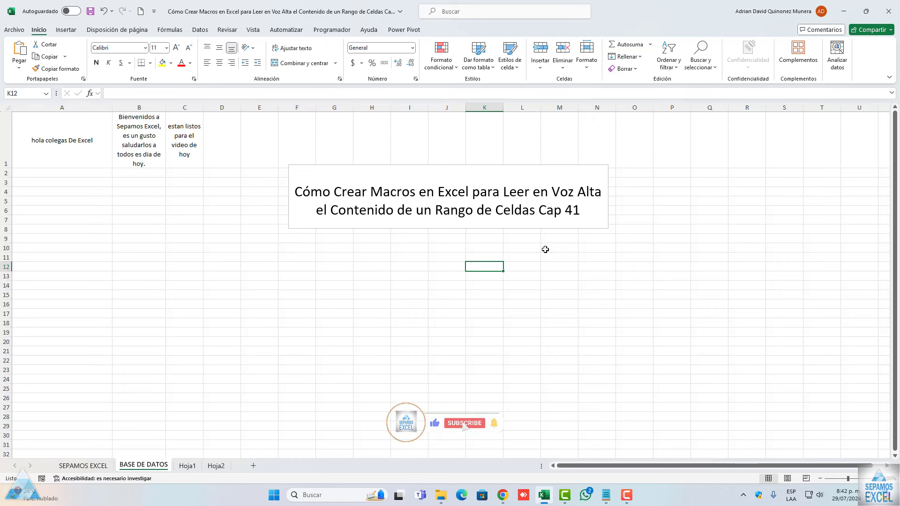
Select cell A1 and a couple of empty cells, then show the Programador ribbon tab.
{"action": "left_click", "coordinate": [69, 151]}
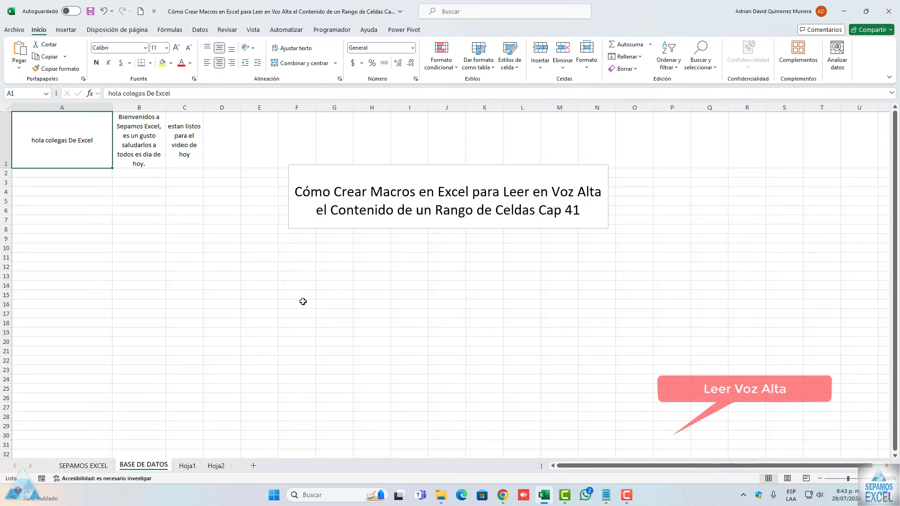
{"action": "left_click", "coordinate": [303, 302]}
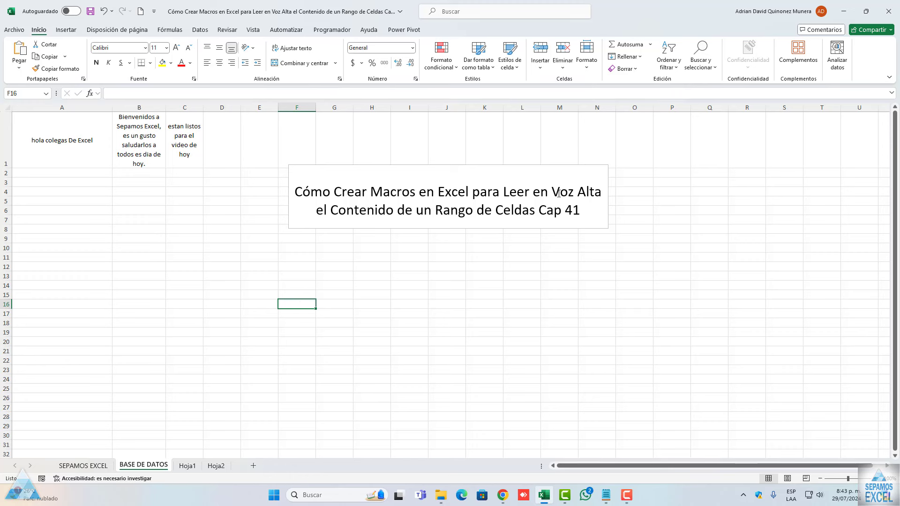
{"action": "left_click", "coordinate": [455, 259]}
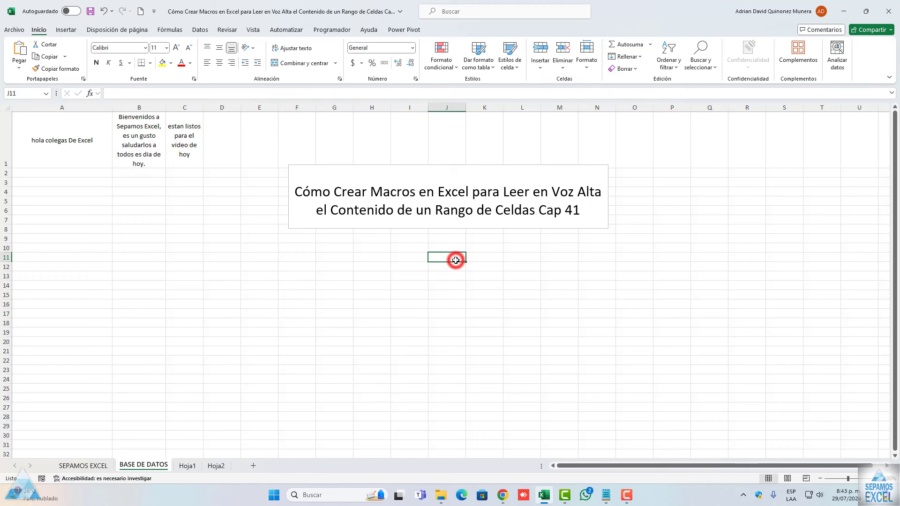
{"action": "left_click", "coordinate": [334, 30]}
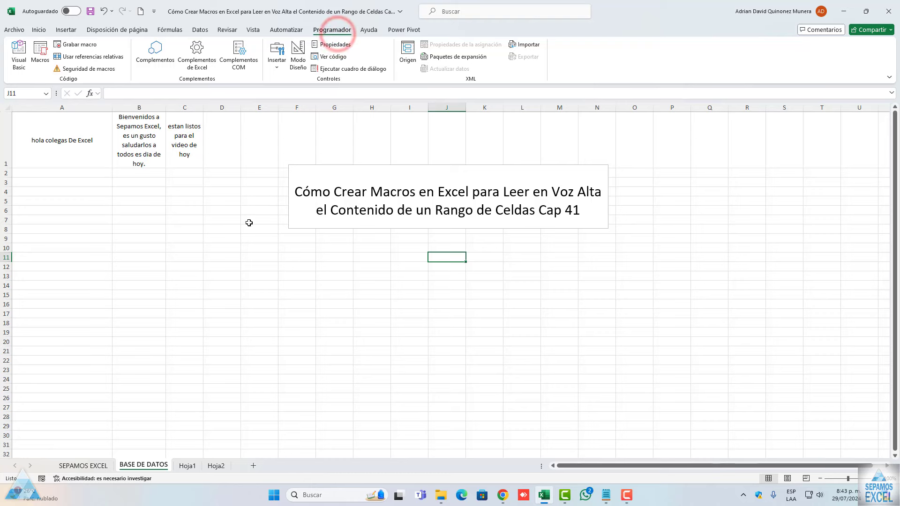
Open the Visual Basic editor and insert a new module, Módulo10.
{"action": "left_click", "coordinate": [20, 66]}
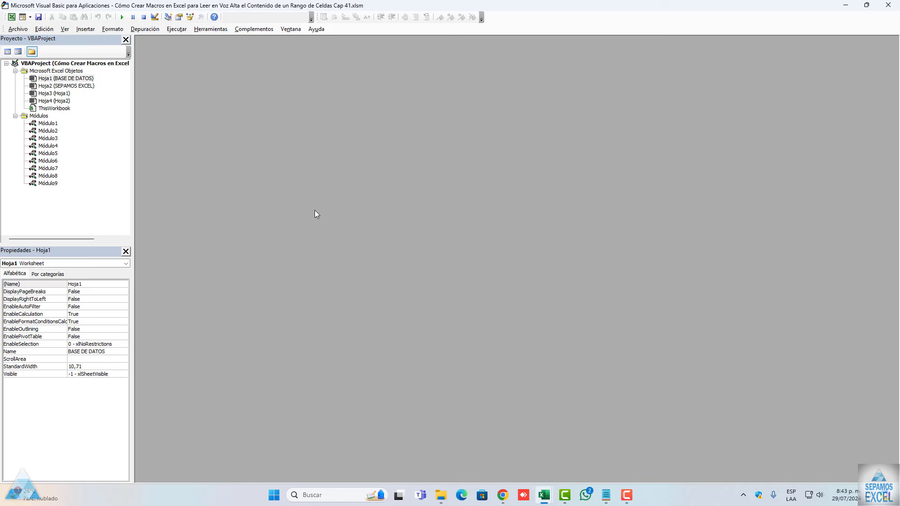
{"action": "left_click", "coordinate": [30, 18]}
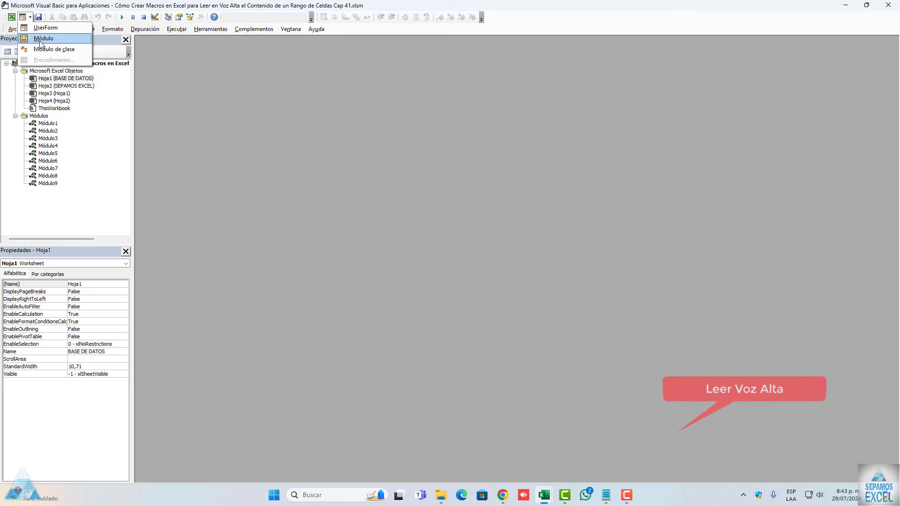
{"action": "left_click", "coordinate": [42, 39]}
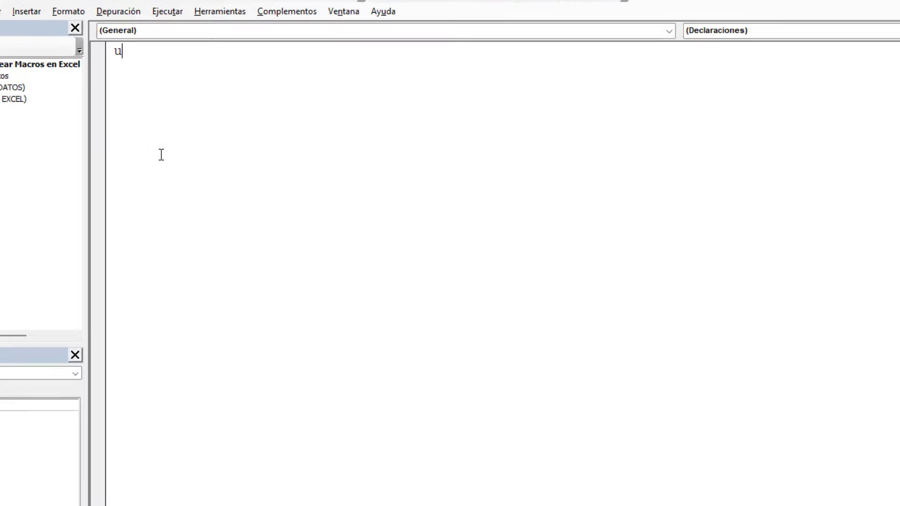
Write the procedure header Sub leerCeldas().
{"action": "type", "text": "sub "}
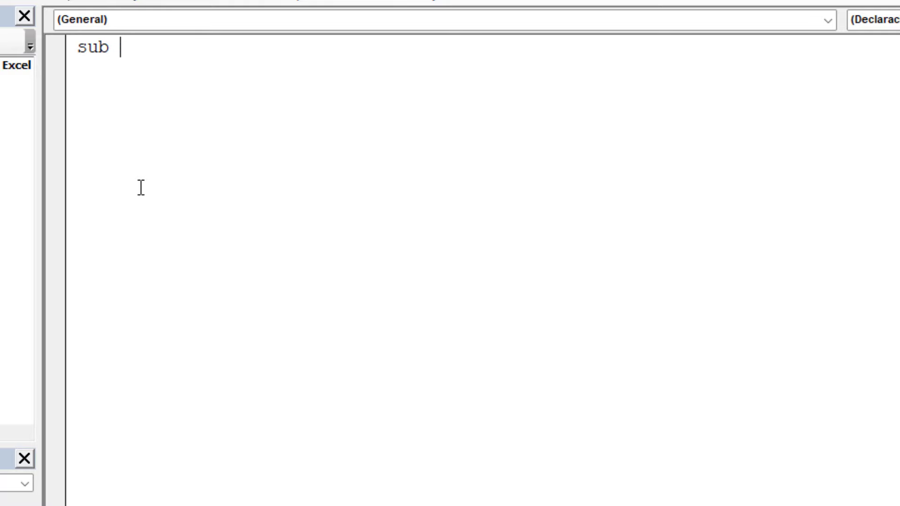
{"action": "type", "text": "keer"}
{"action": "key", "text": "BackSpace"}
{"action": "key", "text": "BackSpace"}
{"action": "key", "text": "BackSpace"}
{"action": "key", "text": "BackSpace"}
{"action": "type", "text": "leercel"}
{"action": "key", "text": "BackSpace"}
{"action": "key", "text": "BackSpace"}
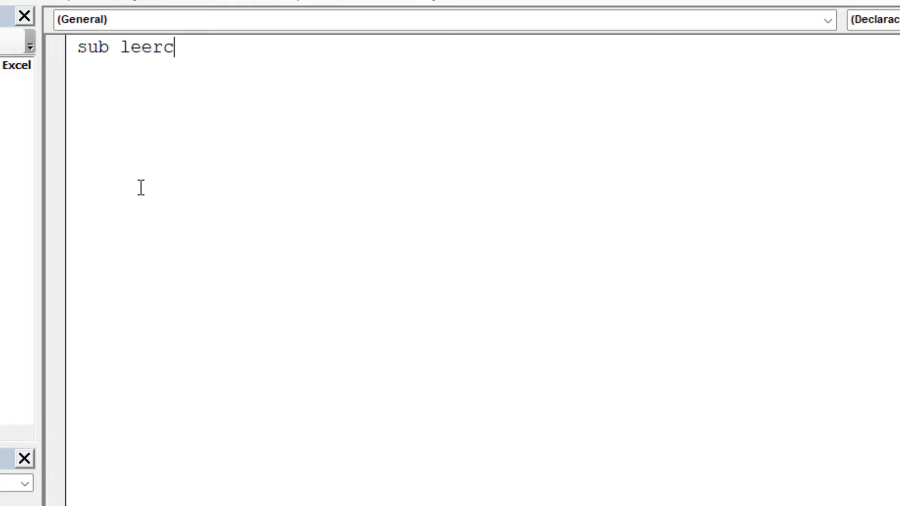
{"action": "key", "text": "BackSpace"}
{"action": "type", "text": "Celdas"}
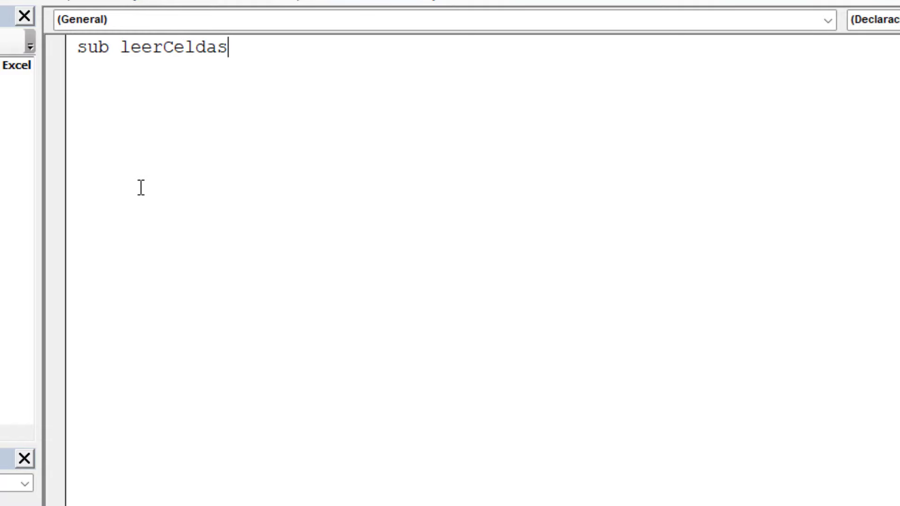
{"action": "key", "text": "Return"}
{"action": "key", "text": "Return"}
{"action": "key", "text": "Return"}
{"action": "key", "text": "Return"}
{"action": "key", "text": "Return"}
{"action": "key", "text": "Return"}
{"action": "key", "text": "Return"}
{"action": "key", "text": "Return"}
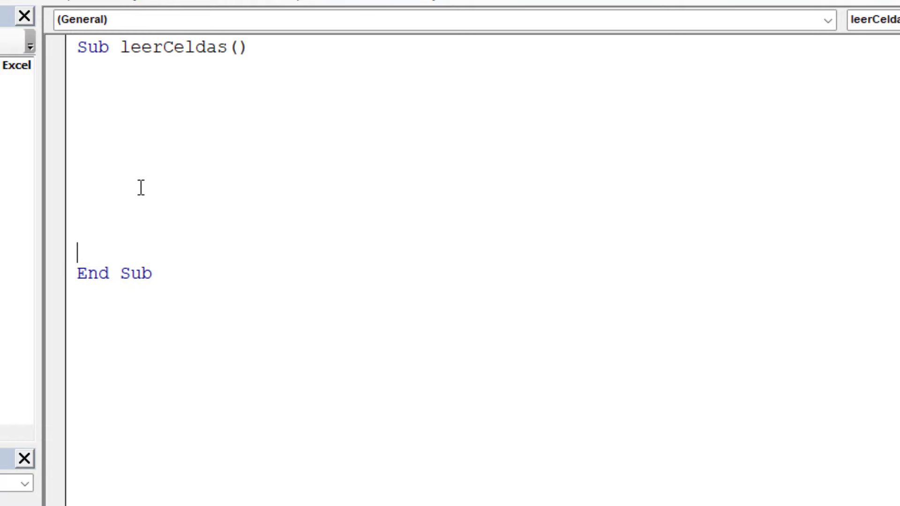
Declare Dim texto As String and Dim celdas As Range inside the procedure.
{"action": "left_click", "coordinate": [95, 85]}
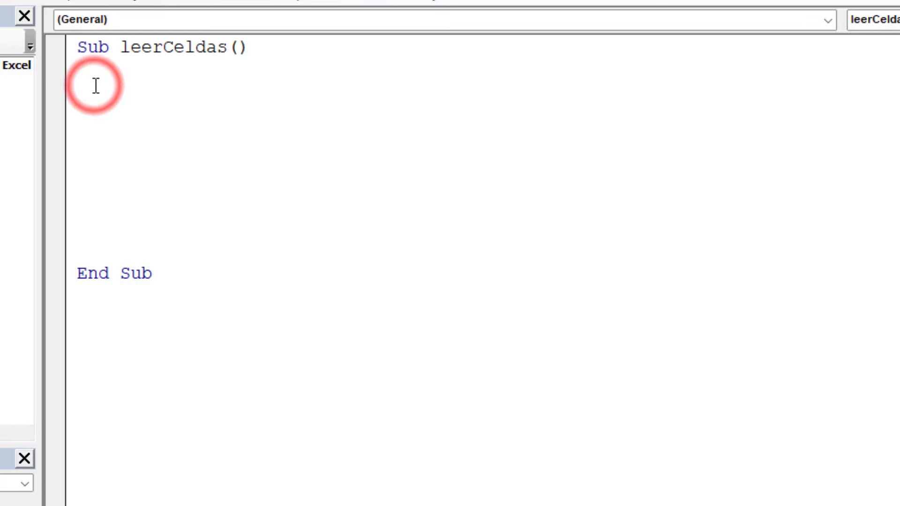
{"action": "left_click", "coordinate": [100, 63]}
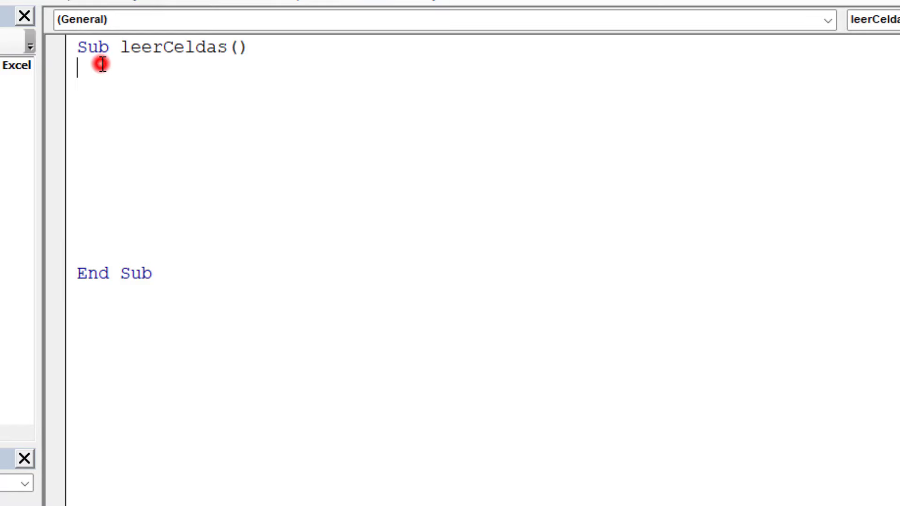
{"action": "type", "text": "d"}
{"action": "type", "text": "im texto"}
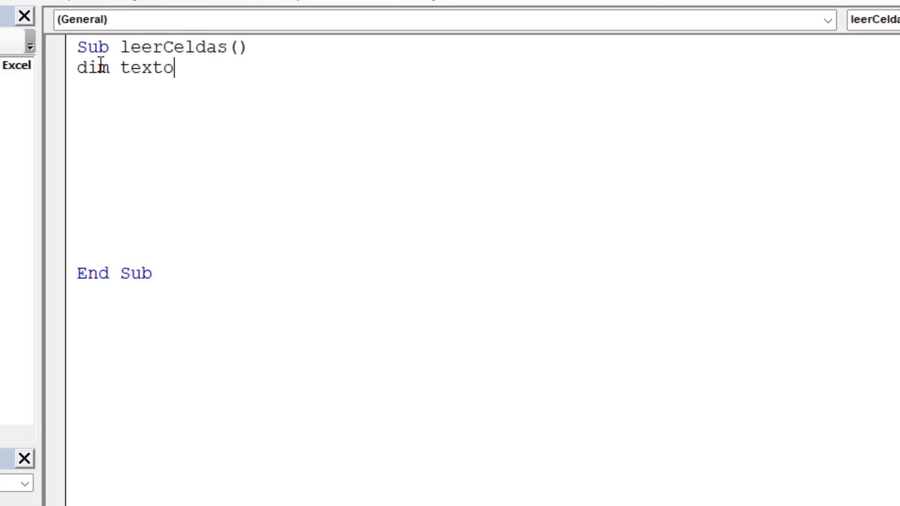
{"action": "type", "text": " as st"}
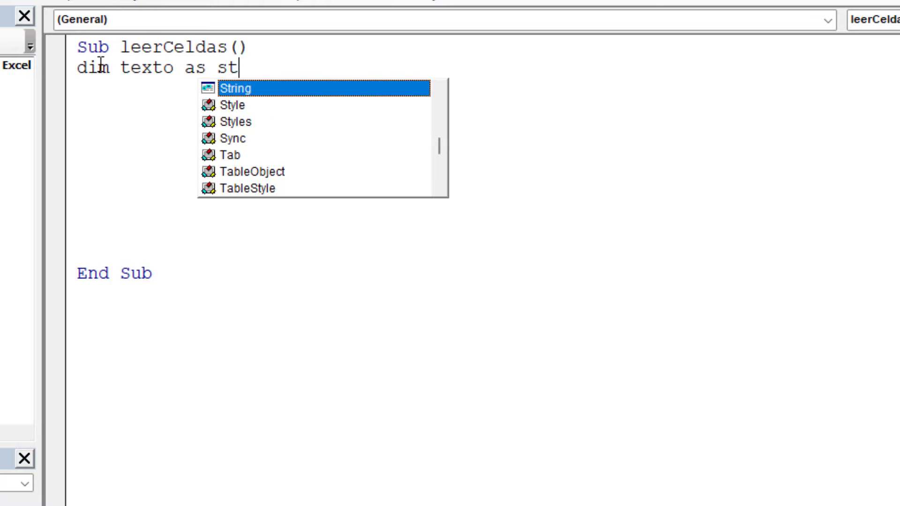
{"action": "type", "text": "r"}
{"action": "key", "text": "space"}
{"action": "key", "text": "Return"}
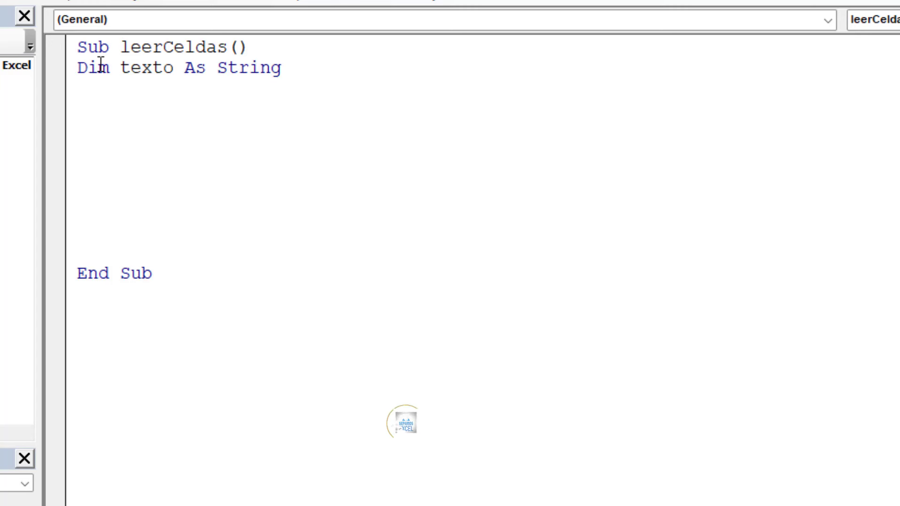
{"action": "type", "text": "dim ce"}
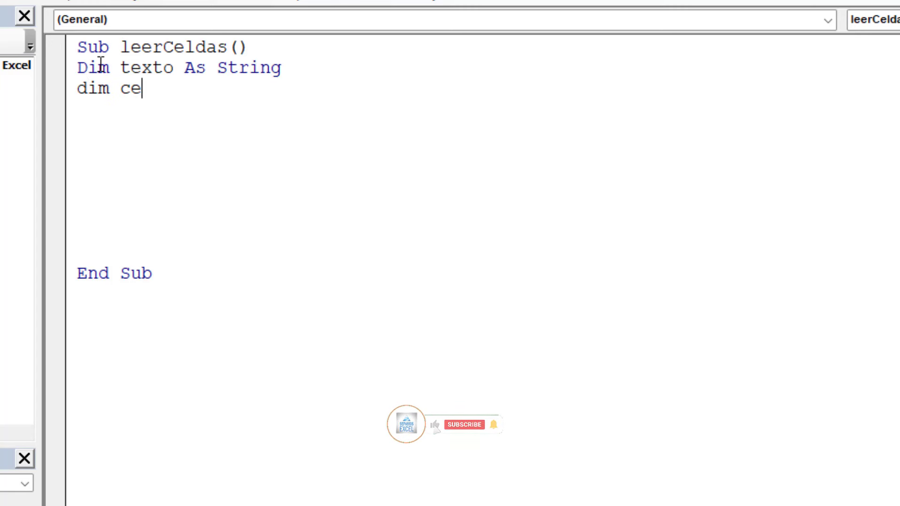
{"action": "type", "text": "ldas as"}
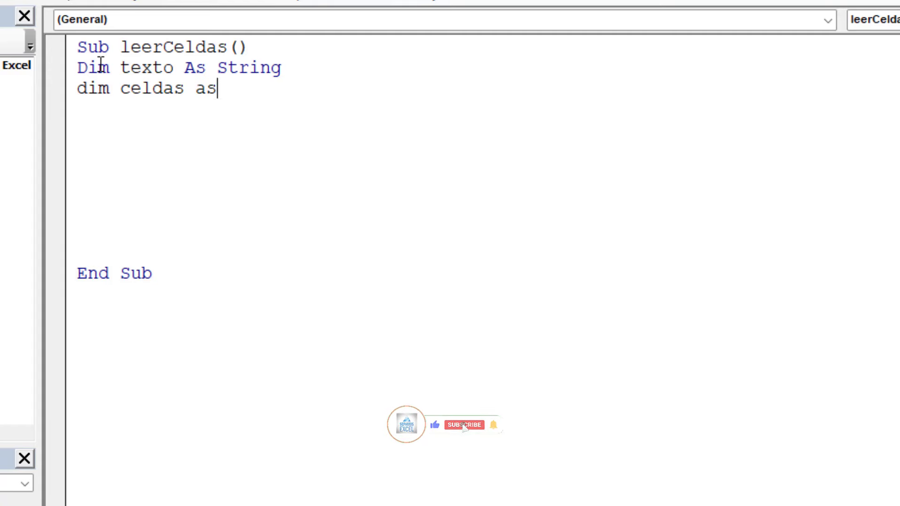
{"action": "type", "text": " ren"}
{"action": "key", "text": "BackSpace"}
{"action": "key", "text": "BackSpace"}
{"action": "type", "text": "a"}
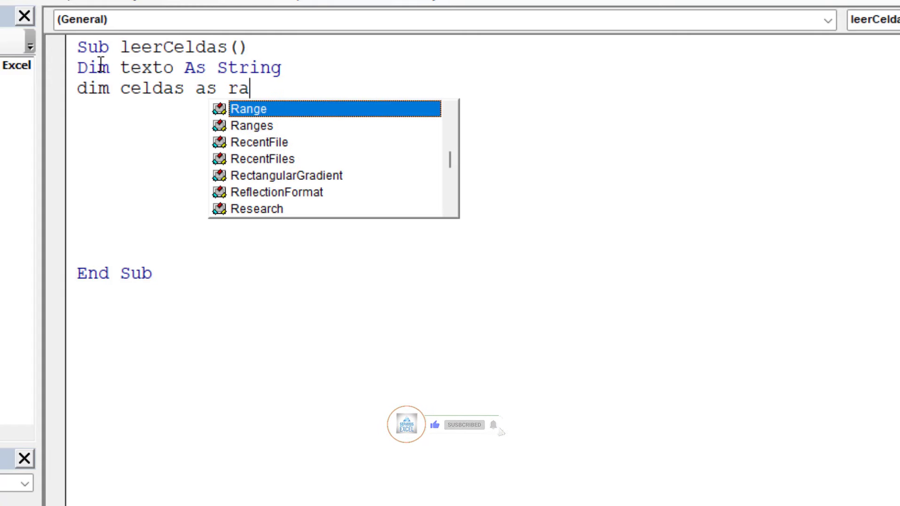
{"action": "type", "text": "nge"}
{"action": "key", "text": "Return"}
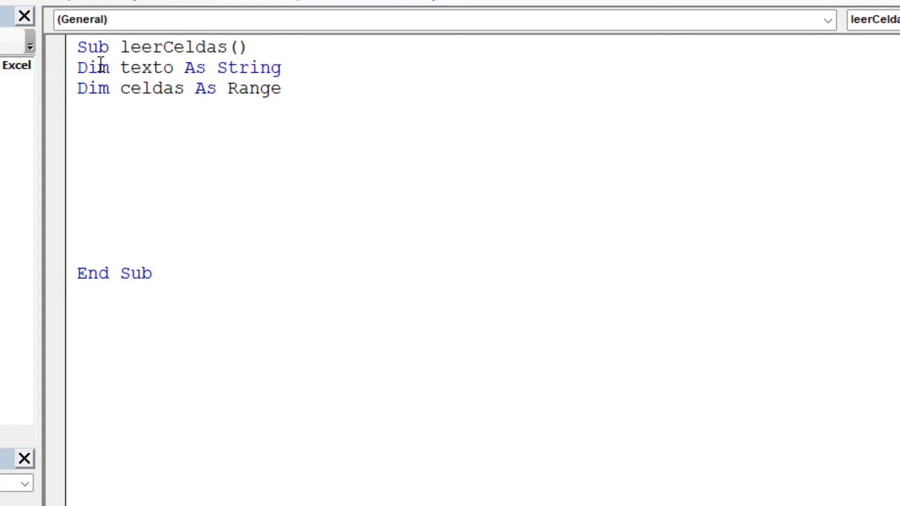
{"action": "key", "text": "Return"}
{"action": "key", "text": "Return"}
{"action": "key", "text": "Return"}
{"action": "key", "text": "Return"}
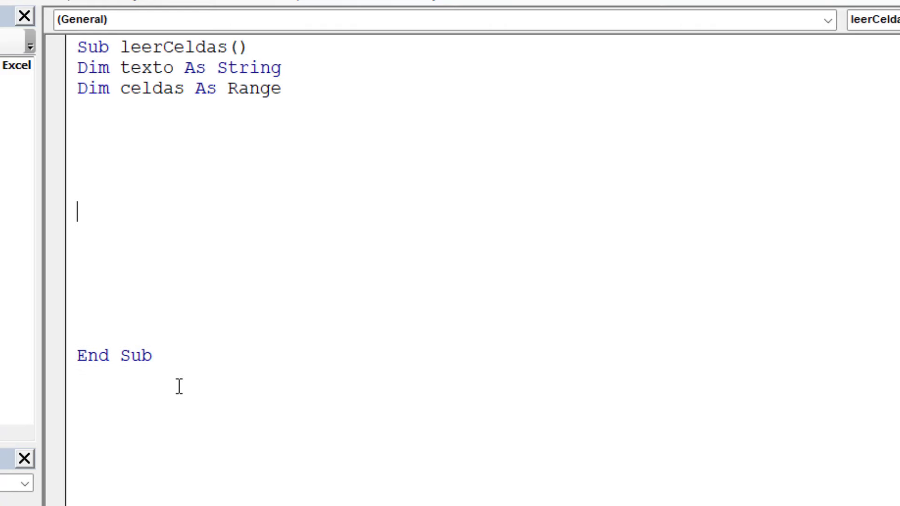
Add On Error Resume Next below the declarations.
{"action": "left_click", "coordinate": [78, 131]}
{"action": "type", "text": "pr e"}
{"action": "type", "text": "rro"}
{"action": "key", "text": "BackSpace"}
{"action": "key", "text": "BackSpace"}
{"action": "key", "text": "BackSpace"}
{"action": "key", "text": "BackSpace"}
{"action": "key", "text": "BackSpace"}
{"action": "type", "text": "n "}
{"action": "type", "text": "error"}
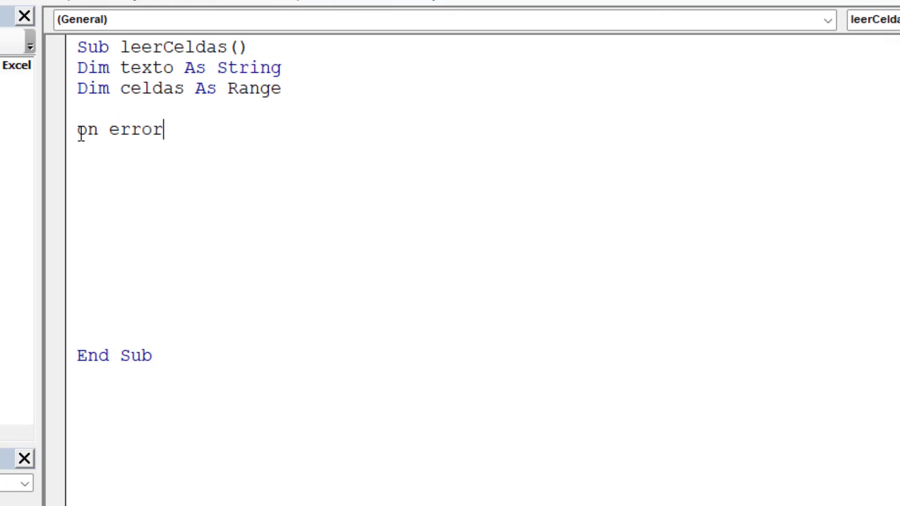
{"action": "type", "text": " rems"}
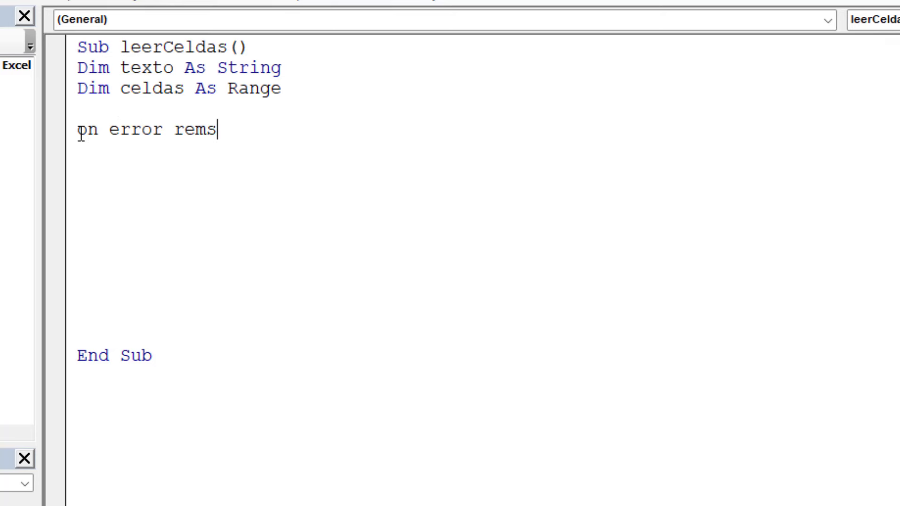
{"action": "key", "text": "BackSpace"}
{"action": "key", "text": "BackSpace"}
{"action": "type", "text": "su"}
{"action": "type", "text": "me next"}
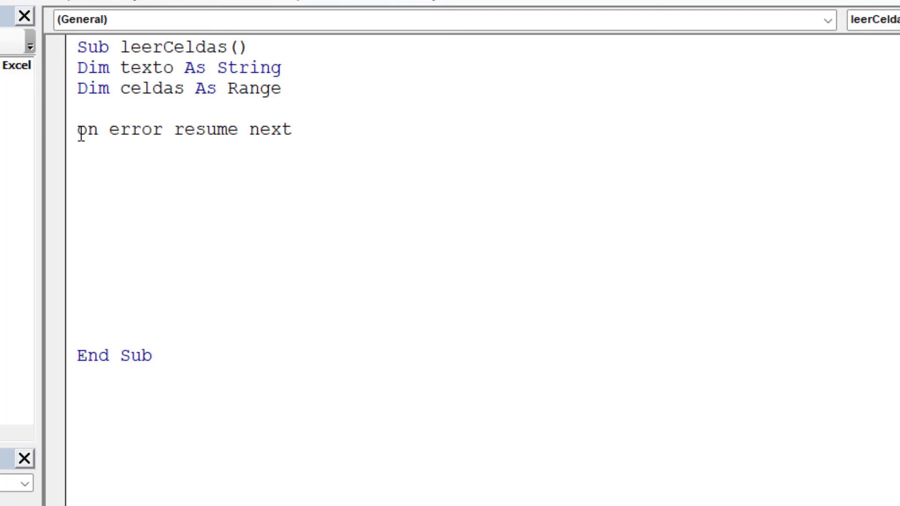
{"action": "key", "text": "Return"}
{"action": "key", "text": "Return"}
Start a Set celda line and rename the declared variable celdas to celda.
{"action": "type", "text": "set c"}
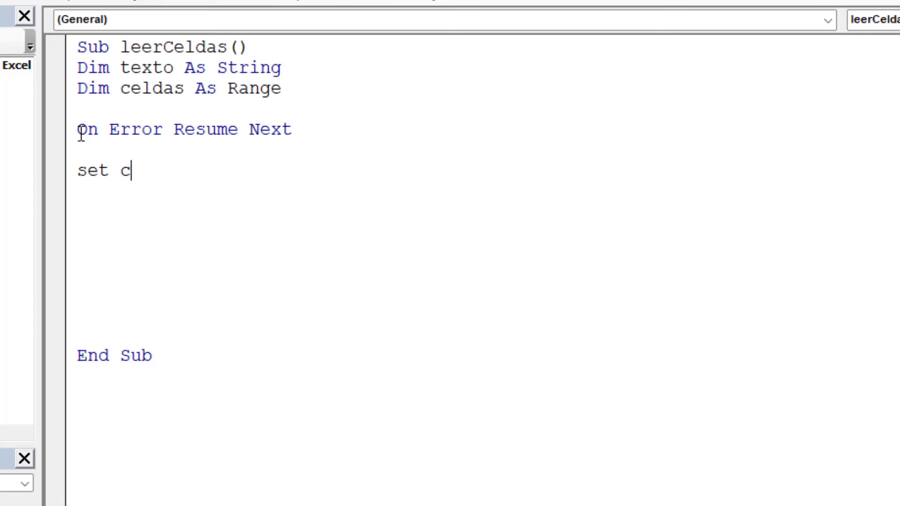
{"action": "type", "text": "elda"}
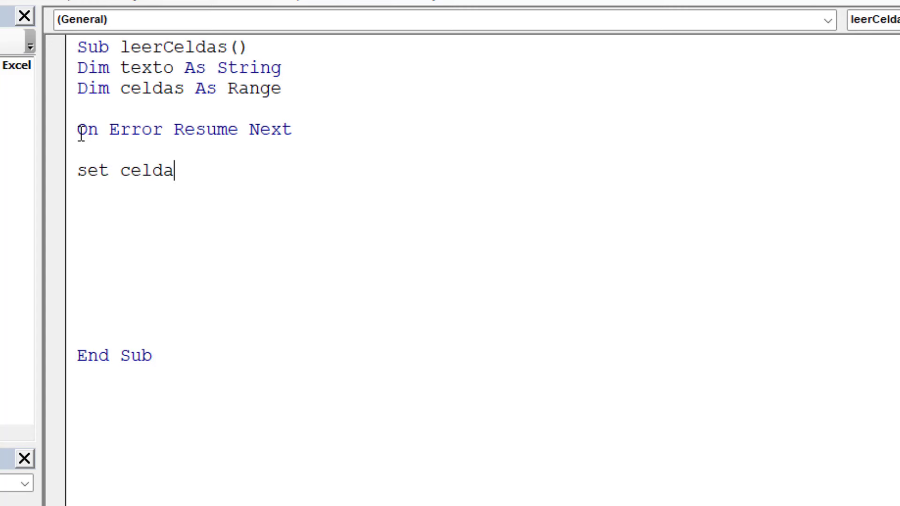
{"action": "type", "text": "s"}
{"action": "key", "text": "BackSpace"}
{"action": "left_click", "coordinate": [183, 92]}
{"action": "left_click", "coordinate": [710, 504]}
{"action": "left_click", "coordinate": [184, 90]}
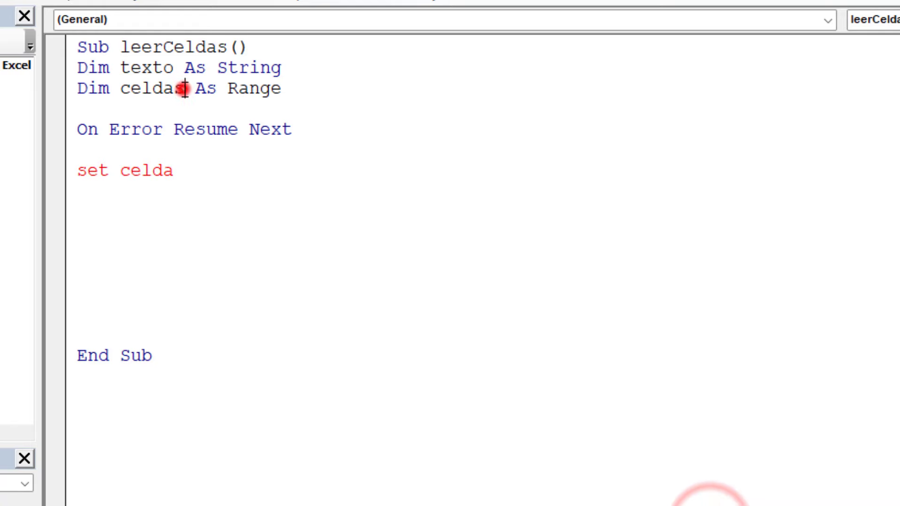
{"action": "key", "text": "BackSpace"}
{"action": "left_click", "coordinate": [198, 175]}
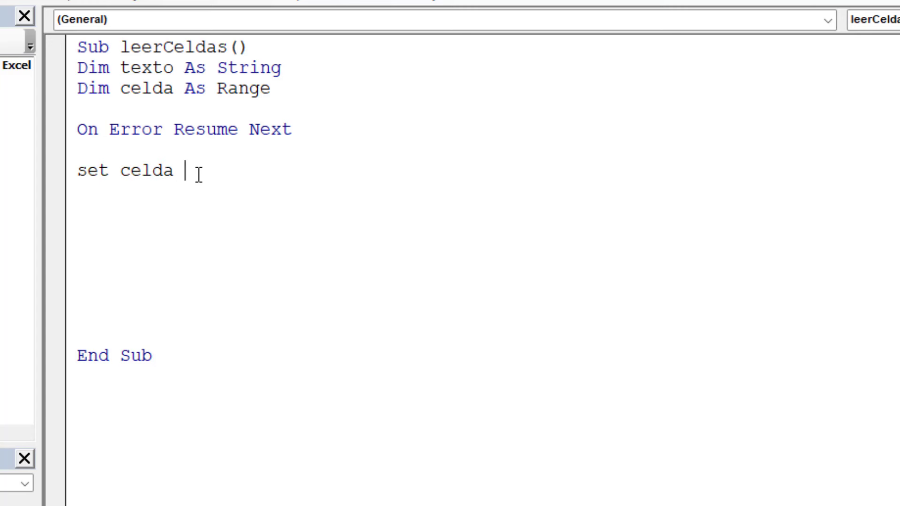
Continue the Set celda line with = Application.InputBox.
{"action": "type", "text": "= applit"}
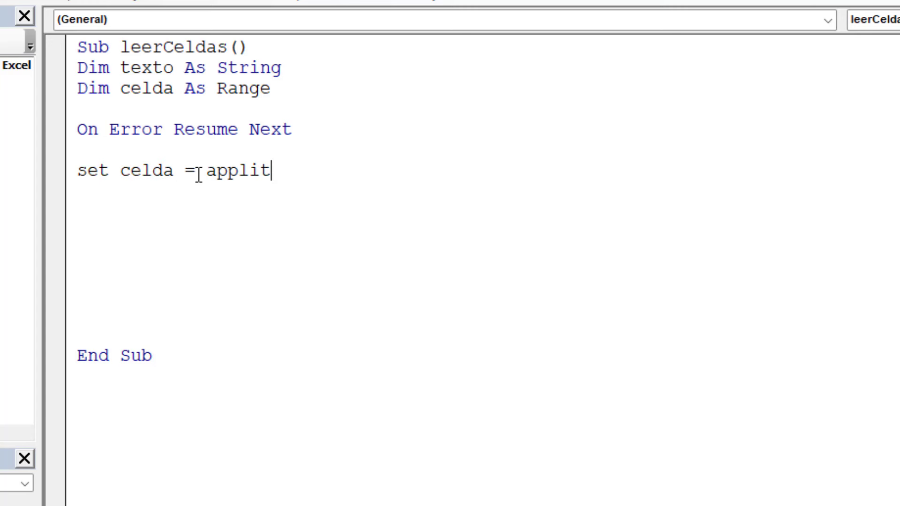
{"action": "type", "text": "a"}
{"action": "key", "text": "BackSpace"}
{"action": "key", "text": "BackSpace"}
{"action": "type", "text": "catio"}
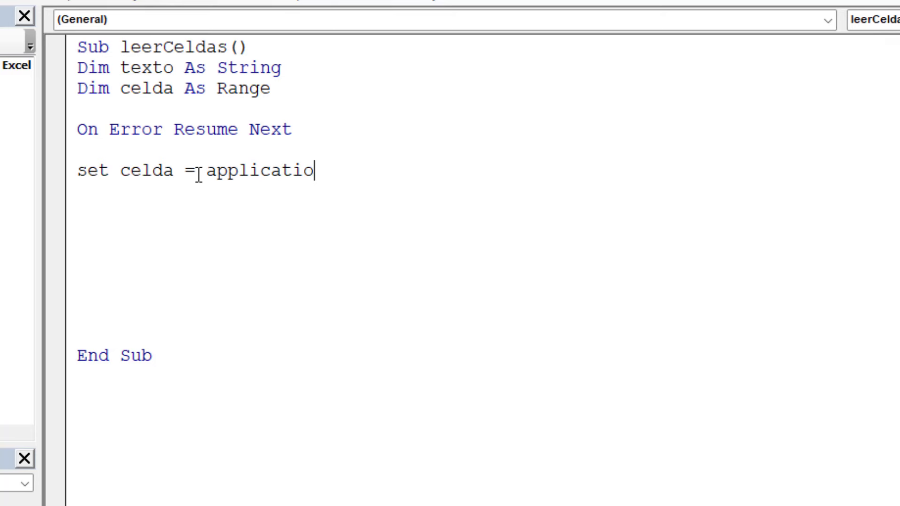
{"action": "type", "text": "n."}
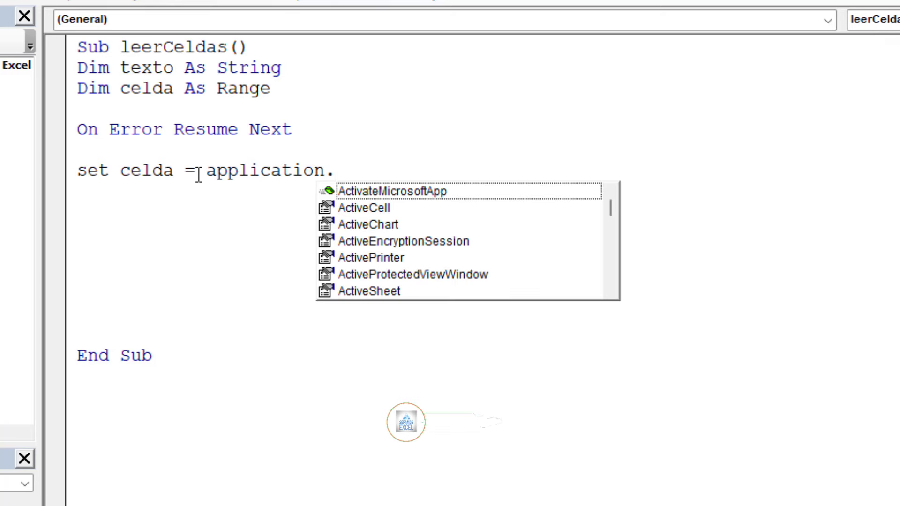
{"action": "type", "text": "in"}
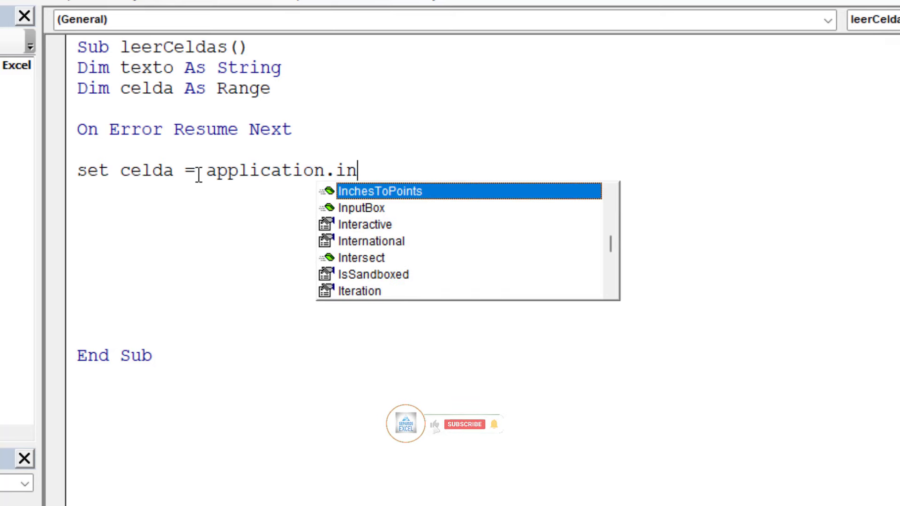
{"action": "key", "text": "Down"}
{"action": "key", "text": "space"}
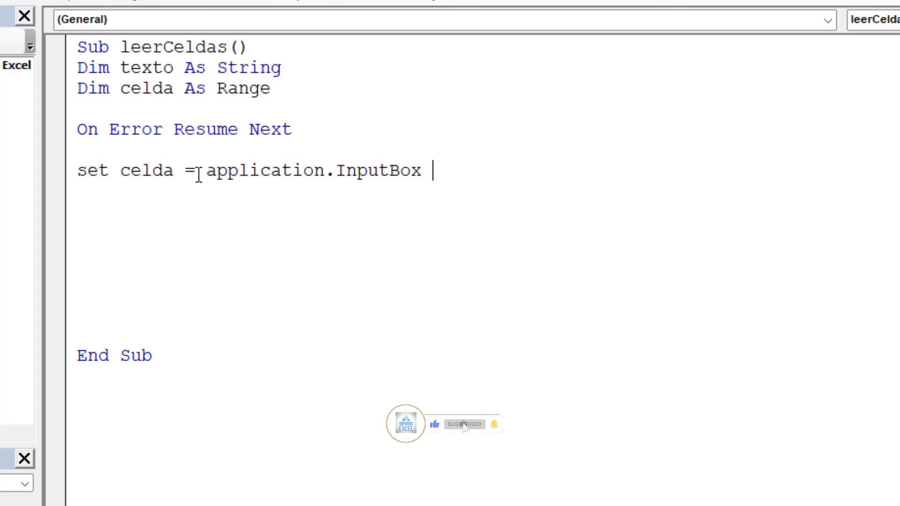
{"action": "type", "text": ")"}
{"action": "key", "text": "BackSpace"}
Give the InputBox the prompt "Selecciona una celda para leer:" and Type:=8.
{"action": "type", "text": "("}
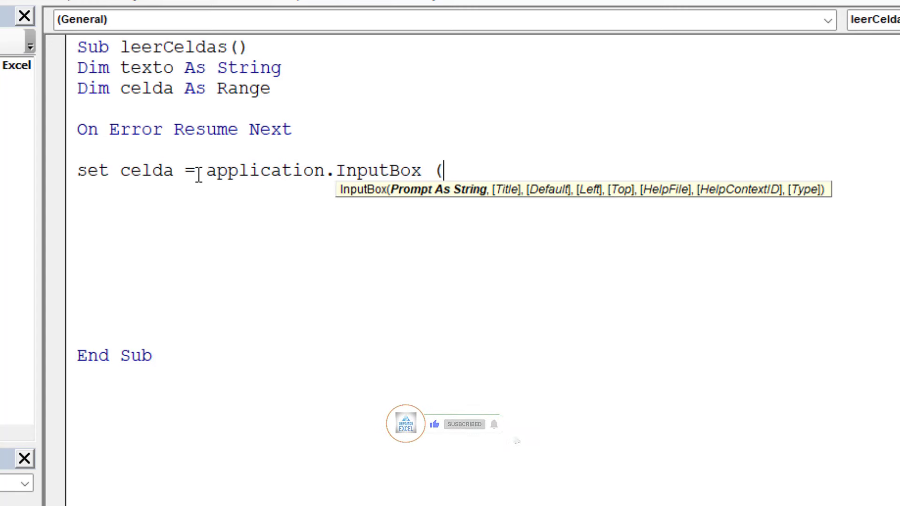
{"action": "type", "text": "\""}
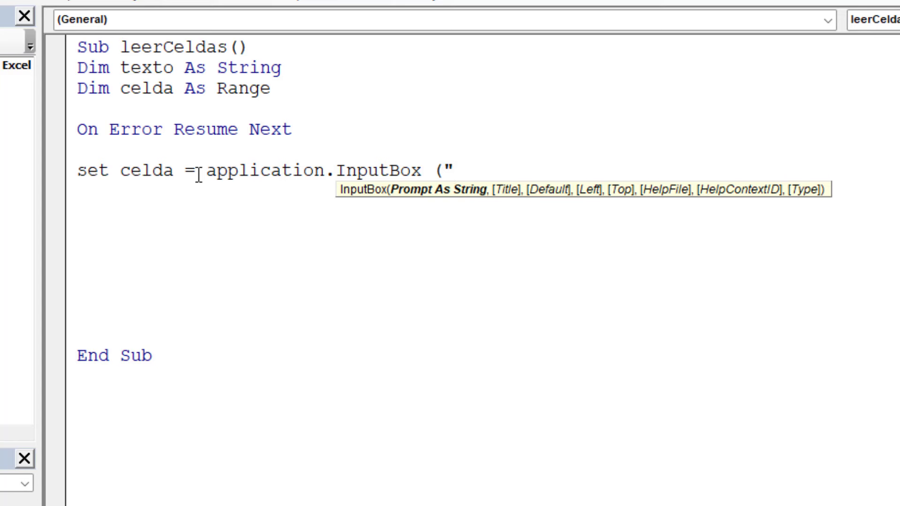
{"action": "type", "text": "Selec"}
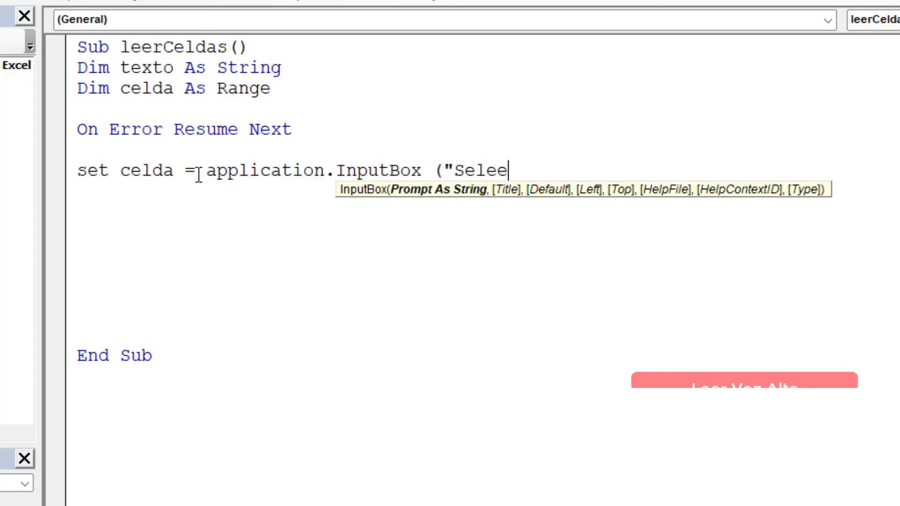
{"action": "key", "text": "BackSpace"}
{"action": "key", "text": "BackSpace"}
{"action": "type", "text": "elecc"}
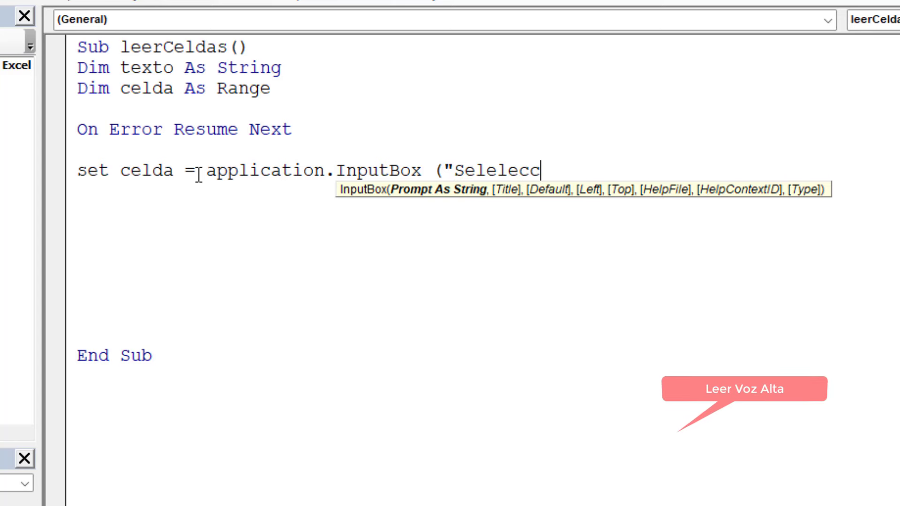
{"action": "key", "text": "BackSpace"}
{"action": "key", "text": "BackSpace"}
{"action": "key", "text": "BackSpace"}
{"action": "key", "text": "BackSpace"}
{"action": "key", "text": "BackSpace"}
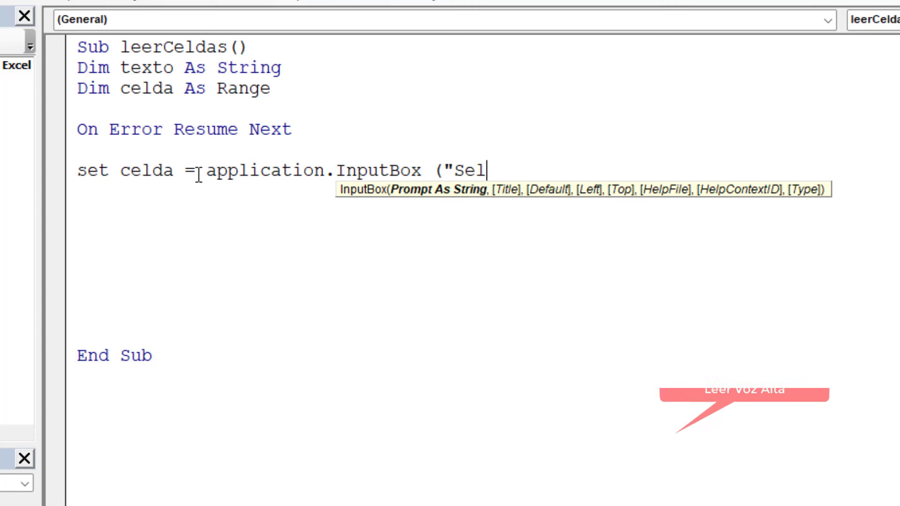
{"action": "type", "text": "ecciona"}
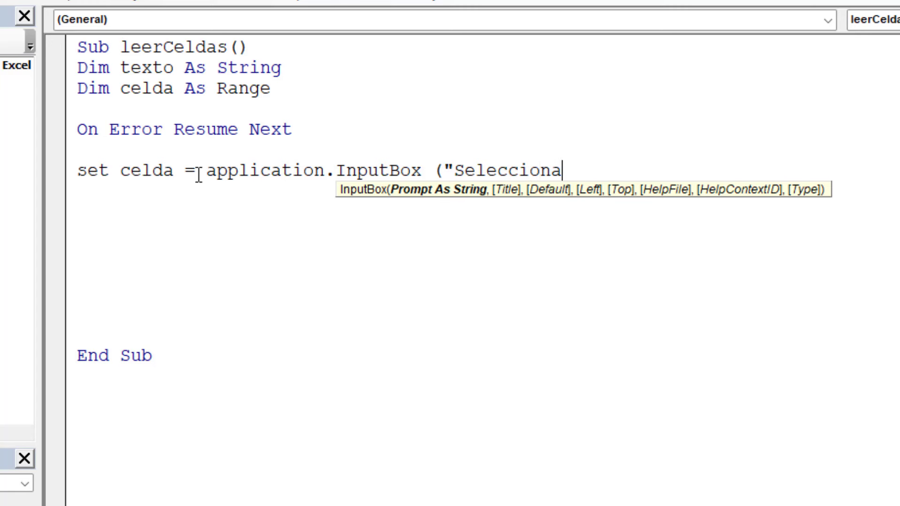
{"action": "type", "text": " un"}
{"action": "key", "text": "BackSpace"}
{"action": "type", "text": "una"}
{"action": "type", "text": " cel"}
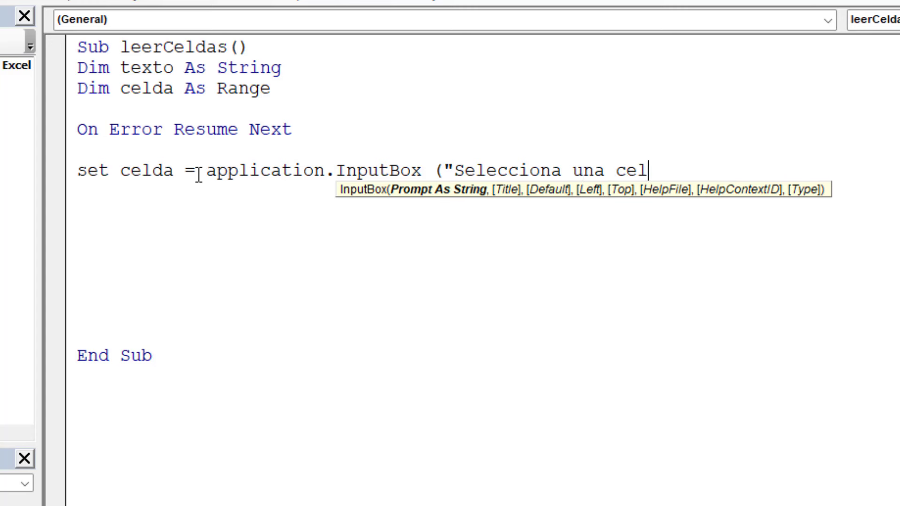
{"action": "type", "text": "da para leer"}
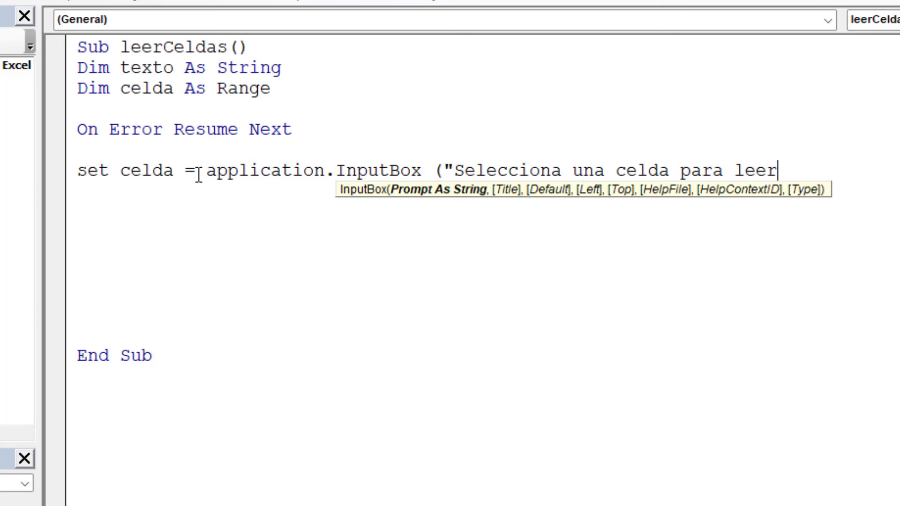
{"action": "type", "text": ":"}
{"action": "type", "text": "\""}
{"action": "type", "text": ","}
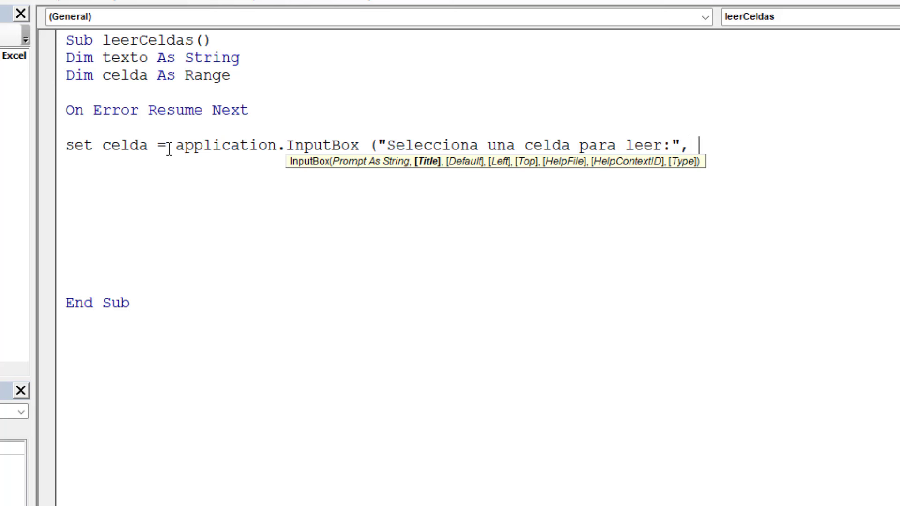
{"action": "type", "text": " tu"}
{"action": "type", "text": "pe"}
{"action": "key", "text": "BackSpace"}
{"action": "key", "text": "BackSpace"}
{"action": "key", "text": "BackSpace"}
{"action": "type", "text": "ype"}
{"action": "type", "text": ":"}
{"action": "type", "text": ")"}
{"action": "key", "text": "BackSpace"}
{"action": "type", "text": "="}
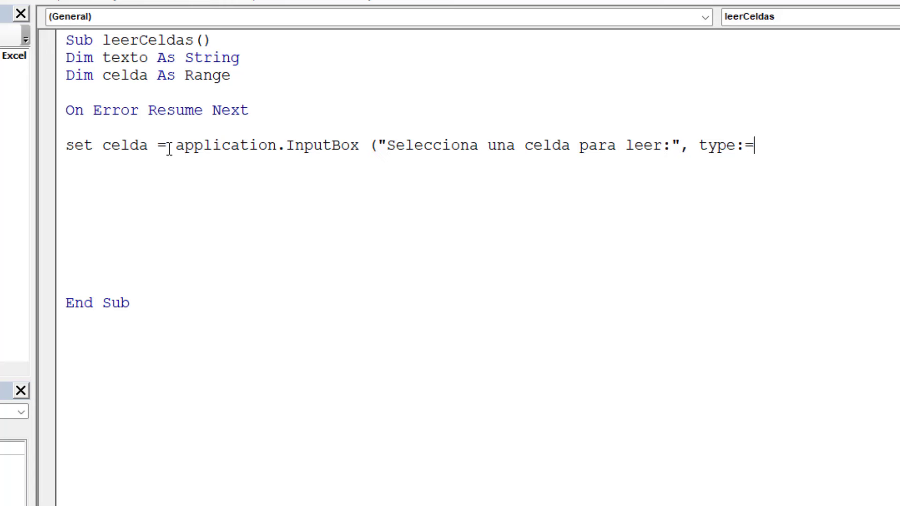
{"action": "type", "text": "8"}
{"action": "type", "text": ")"}
{"action": "key", "text": "Return"}
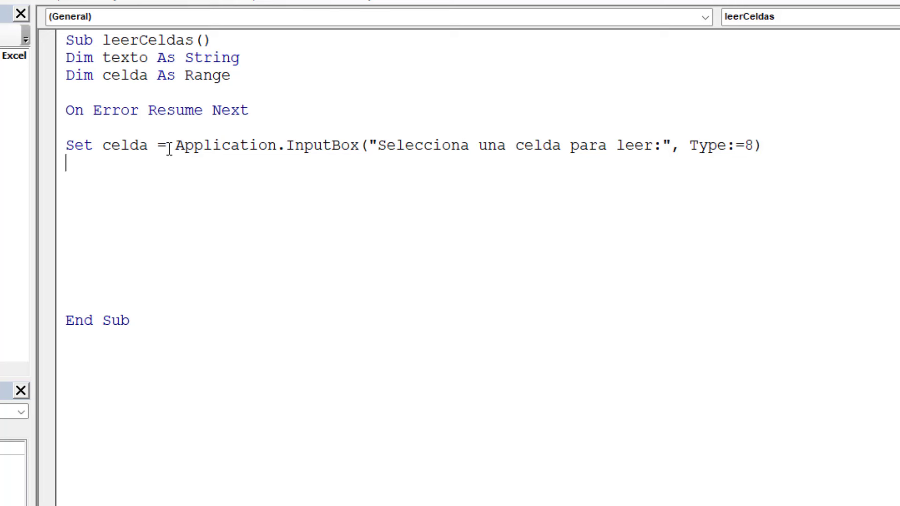
Add On Error GoTo 0 after the InputBox line.
{"action": "type", "text": "on"}
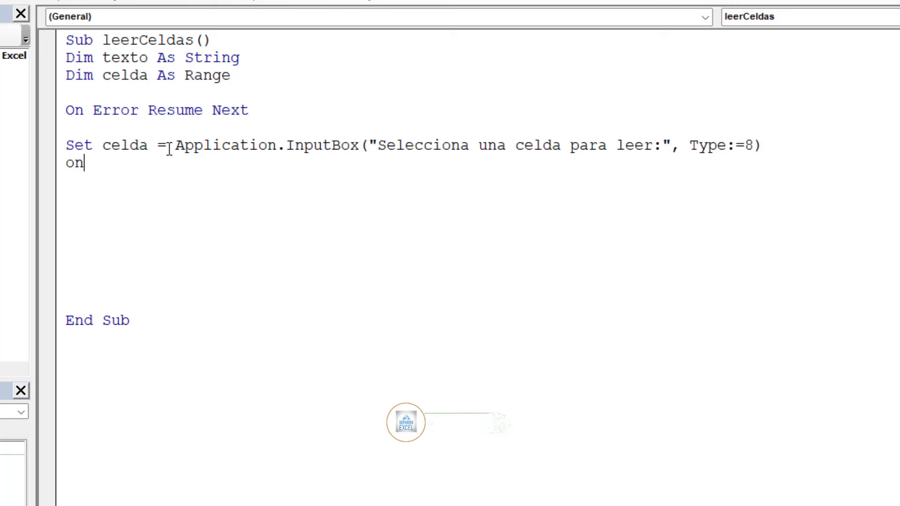
{"action": "type", "text": " eror"}
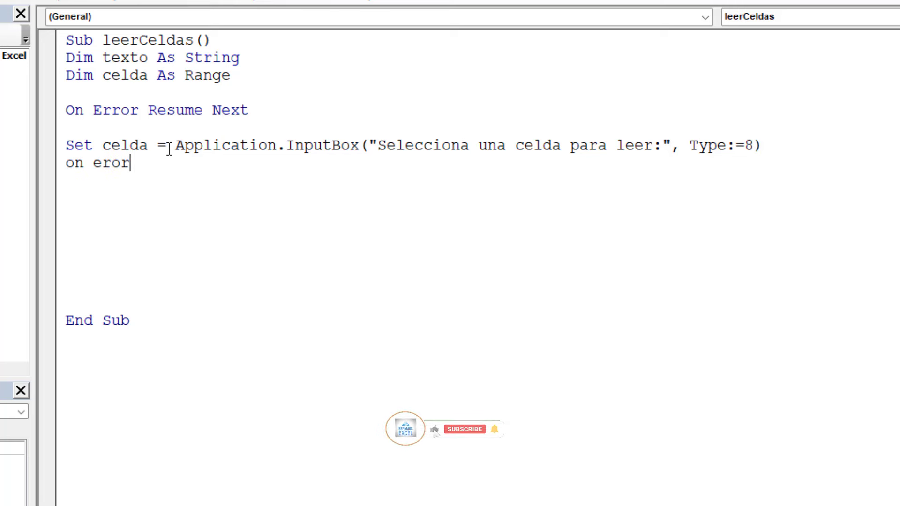
{"action": "key", "text": "BackSpace"}
{"action": "key", "text": "BackSpace"}
{"action": "type", "text": "ro"}
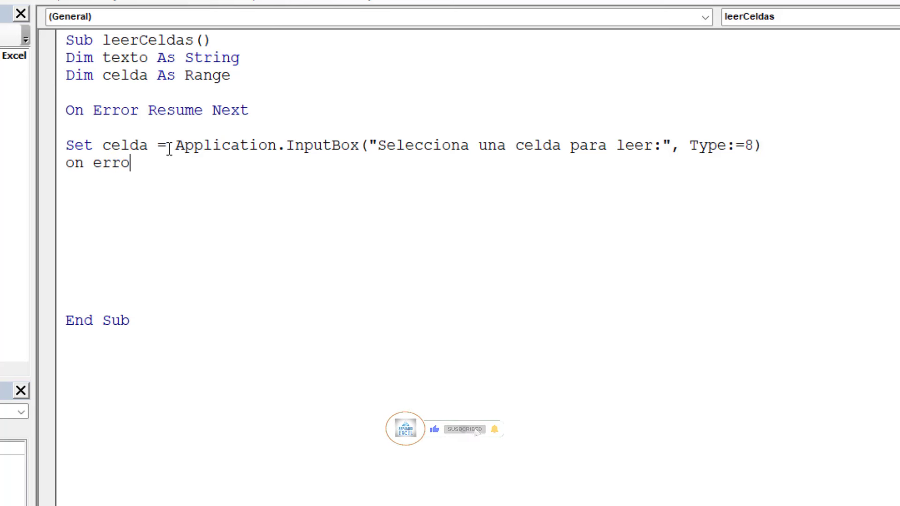
{"action": "type", "text": "r goto"}
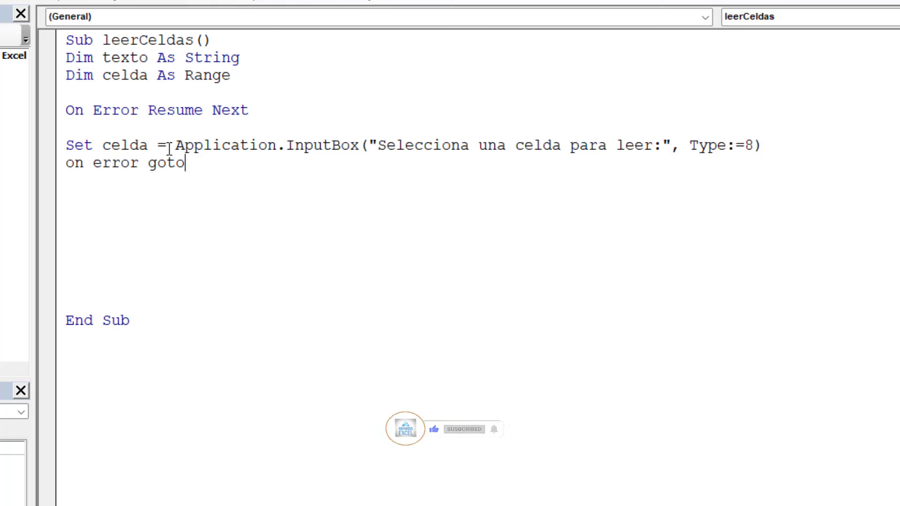
{"action": "type", "text": " 0"}
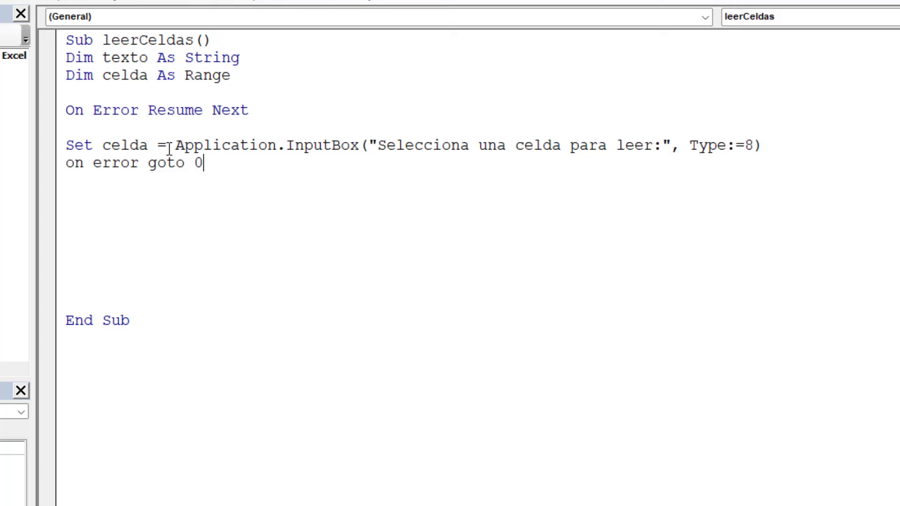
{"action": "key", "text": "Return"}
{"action": "key", "text": "Return"}
Write If celda Is Nothing Then and indent an empty line inside the block.
{"action": "type", "text": "if ce"}
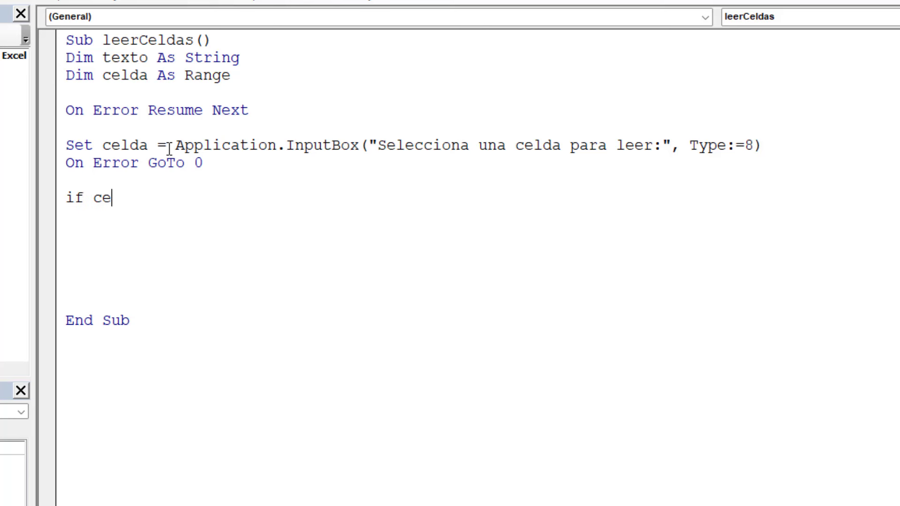
{"action": "key", "text": "BackSpace"}
{"action": "type", "text": "ce"}
{"action": "key", "text": "BackSpace"}
{"action": "key", "text": "BackSpace"}
{"action": "type", "text": "elda"}
{"action": "type", "text": "i"}
{"action": "type", "text": "sno"}
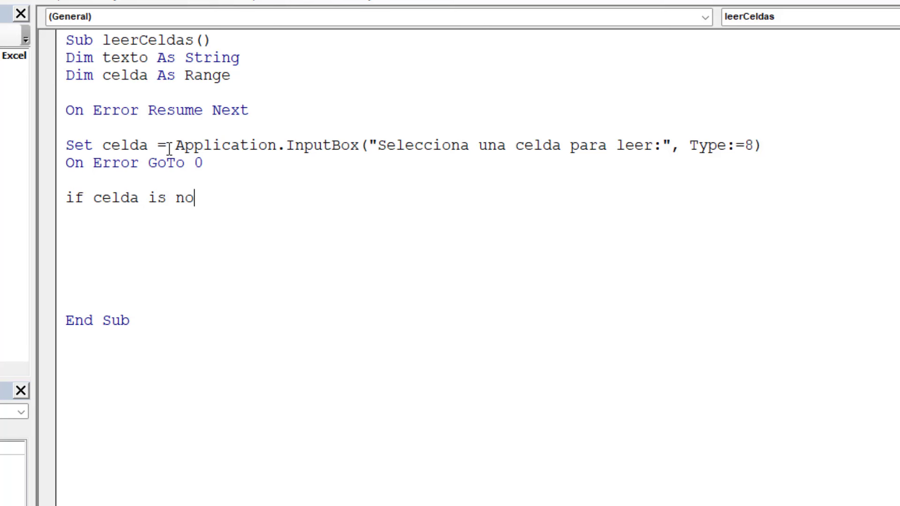
{"action": "type", "text": "thinge"}
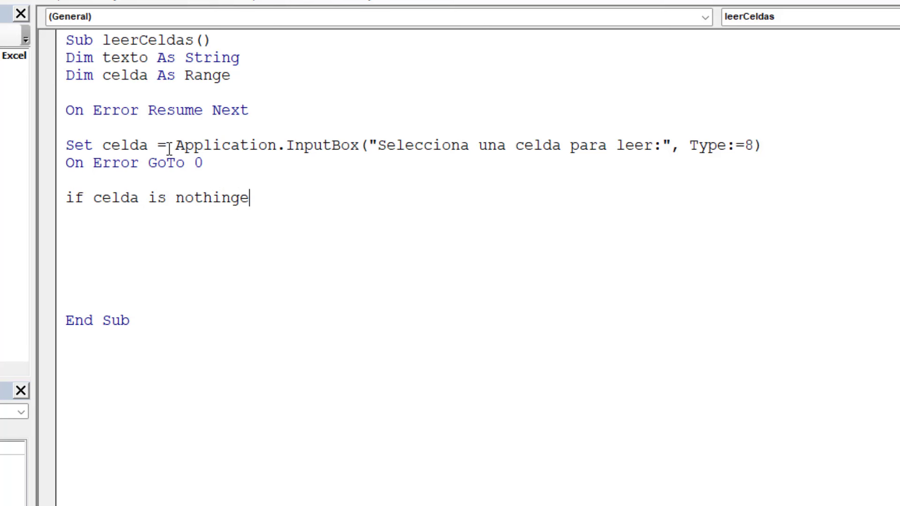
{"action": "key", "text": "BackSpace"}
{"action": "type", "text": "t"}
{"action": "type", "text": "ehn"}
{"action": "key", "text": "BackSpace"}
{"action": "key", "text": "BackSpace"}
{"action": "key", "text": "BackSpace"}
{"action": "type", "text": "hen"}
{"action": "key", "text": "Return"}
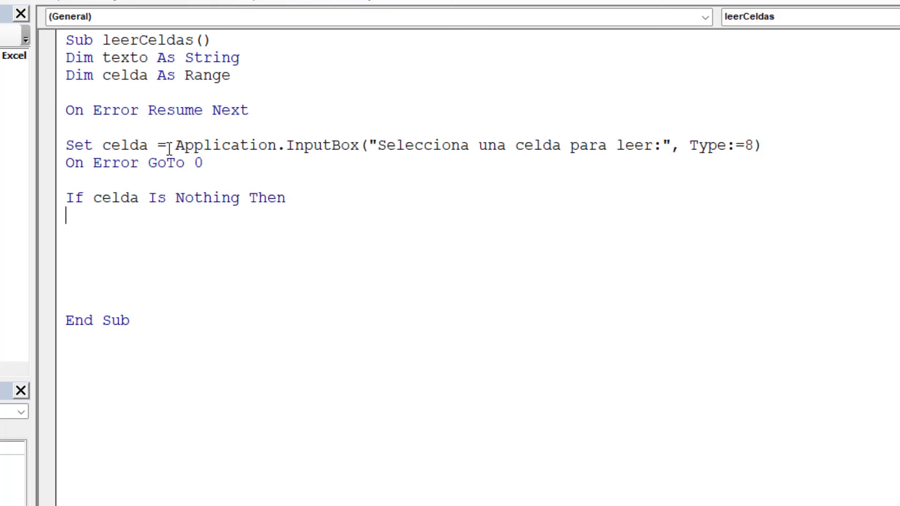
{"action": "key", "text": "Return"}
{"action": "key", "text": "Return"}
{"action": "key", "text": "Return"}
{"action": "key", "text": "Return"}
{"action": "key", "text": "Up"}
{"action": "key", "text": "Up"}
{"action": "key", "text": "Up"}
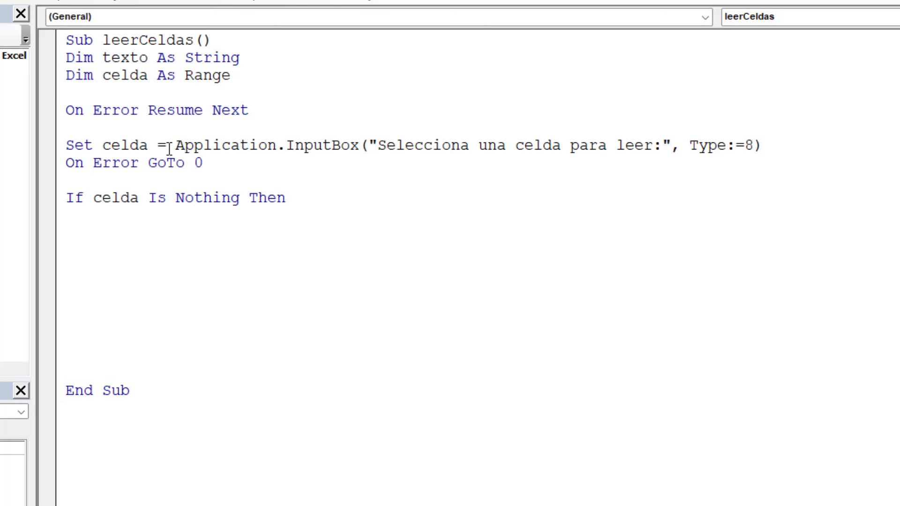
{"action": "key", "text": "Tab"}
Type MsgBox with the warning "No sea seleccionado ninguna celda.".
{"action": "type", "text": "msg"}
{"action": "type", "text": "bi"}
{"action": "key", "text": "BackSpace"}
{"action": "type", "text": "x"}
{"action": "key", "text": "BackSpace"}
{"action": "type", "text": "o"}
{"action": "type", "text": "x "}
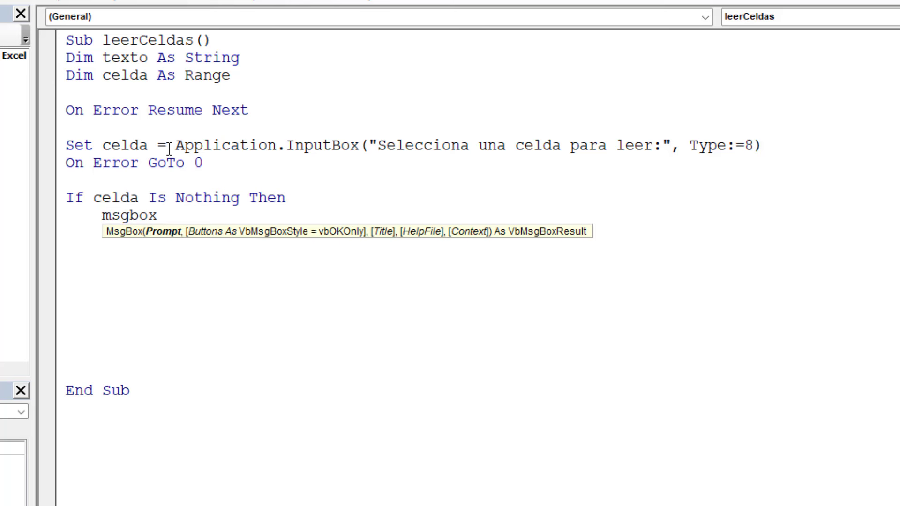
{"action": "type", "text": "\"no"}
{"action": "key", "text": "BackSpace"}
{"action": "key", "text": "BackSpace"}
{"action": "type", "text": "No se"}
{"action": "type", "text": "a selecco"}
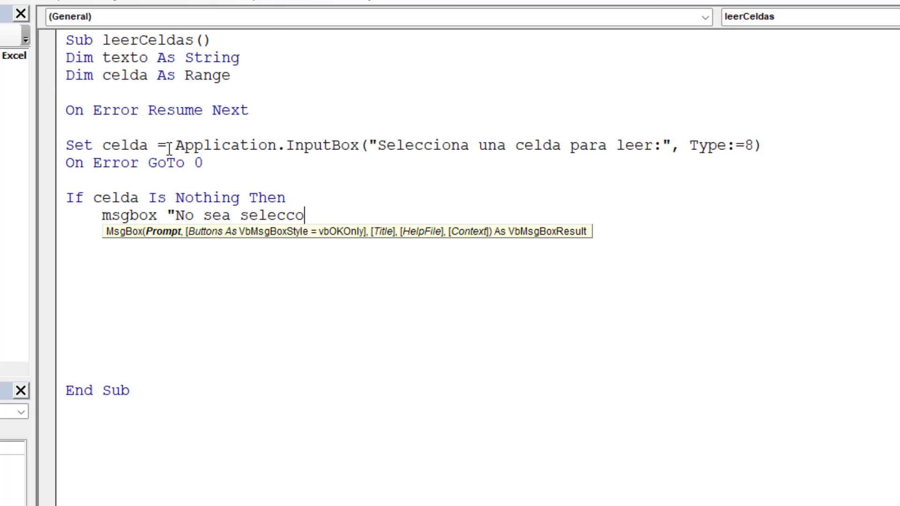
{"action": "key", "text": "BackSpace"}
{"action": "type", "text": "ionad"}
{"action": "key", "text": "BackSpace"}
{"action": "key", "text": "BackSpace"}
{"action": "type", "text": "ad"}
{"action": "type", "text": "o ni"}
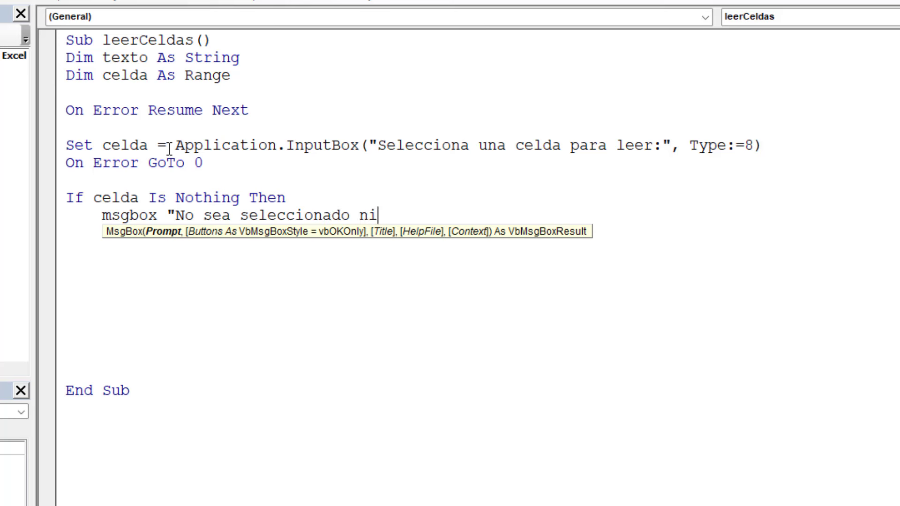
{"action": "type", "text": "n"}
{"action": "key", "text": "BackSpace"}
{"action": "type", "text": "u"}
{"action": "key", "text": "BackSpace"}
{"action": "type", "text": "ng"}
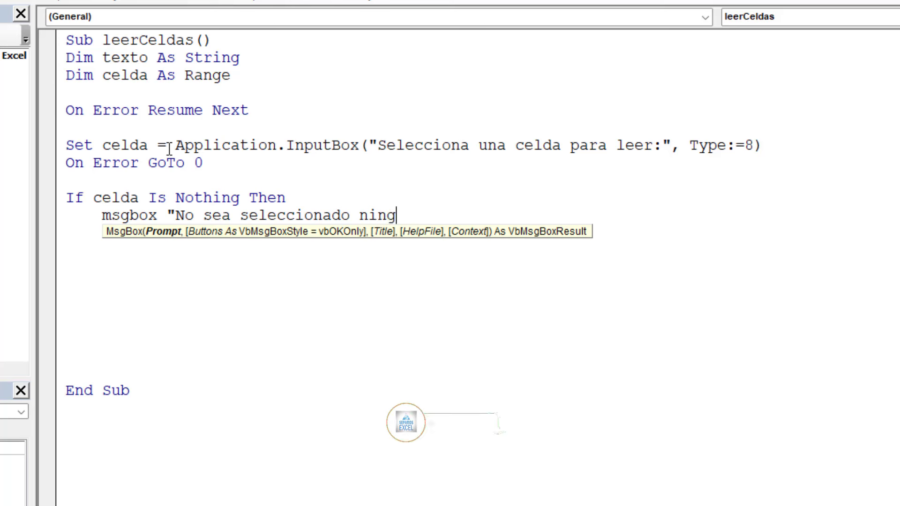
{"action": "type", "text": "a"}
{"action": "key", "text": "BackSpace"}
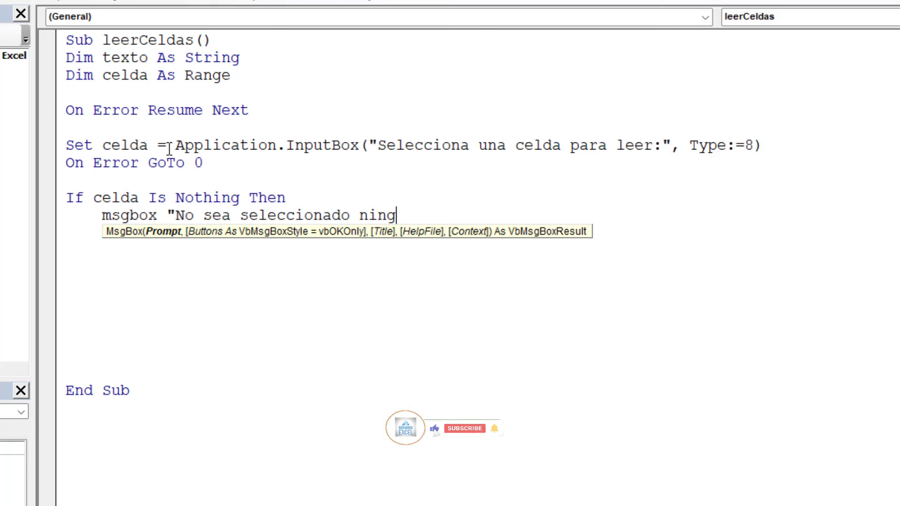
{"action": "type", "text": "una ce"}
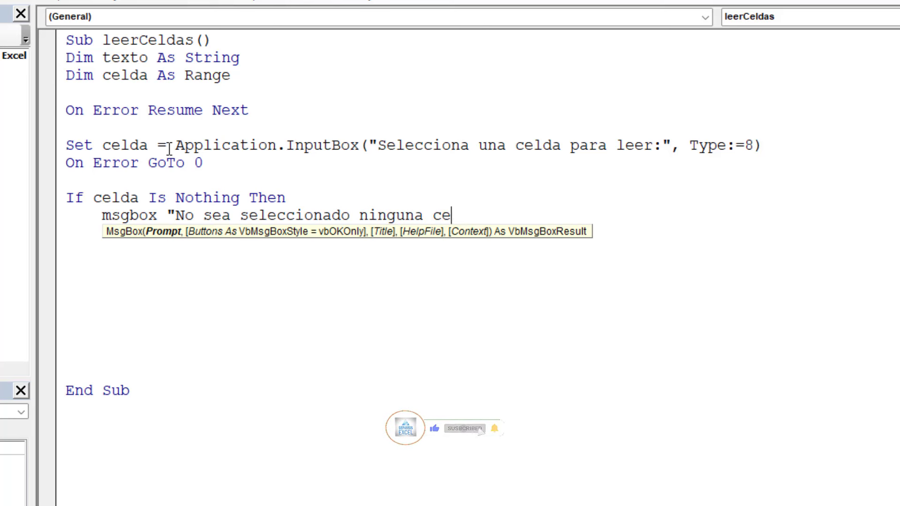
{"action": "type", "text": "lda,"}
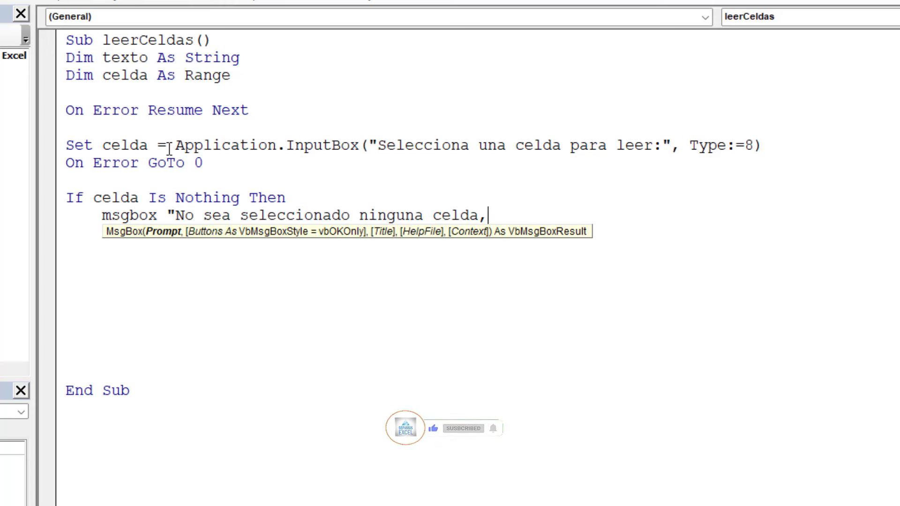
{"action": "key", "text": "BackSpace"}
{"action": "type", "text": ".\""}
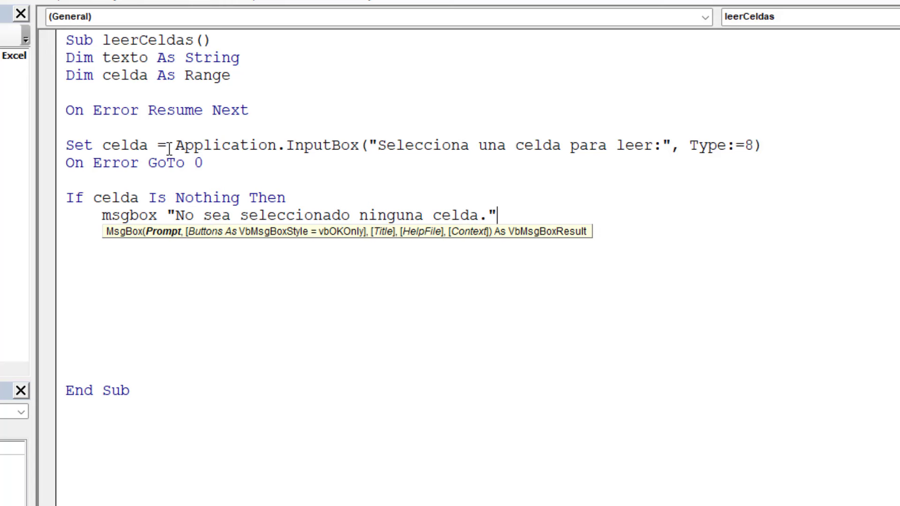
{"action": "type", "text": ",vb"}
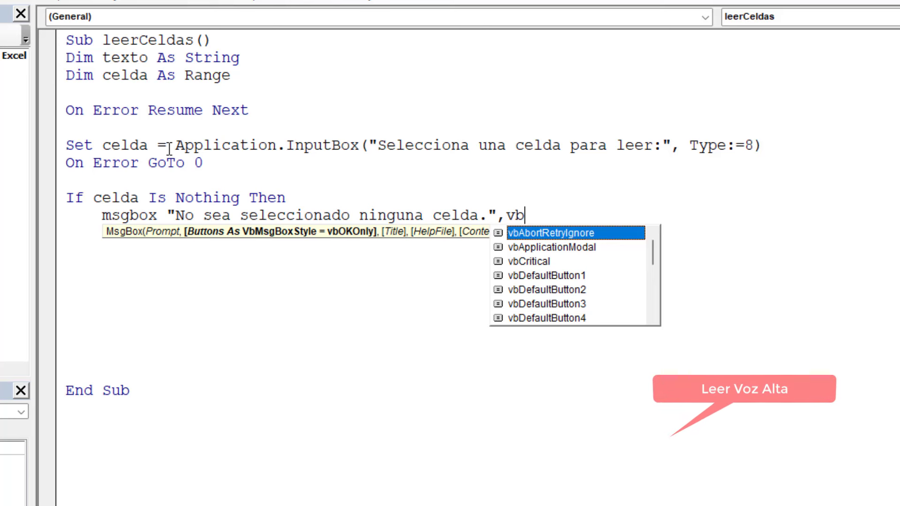
Give the warning the vbExclamation icon and the title "Sepamos Excel".
{"action": "scroll", "coordinate": [169, 148], "scroll_direction": "down", "scroll_amount": 1}
{"action": "type", "text": "ex"}
{"action": "key", "text": "BackSpace"}
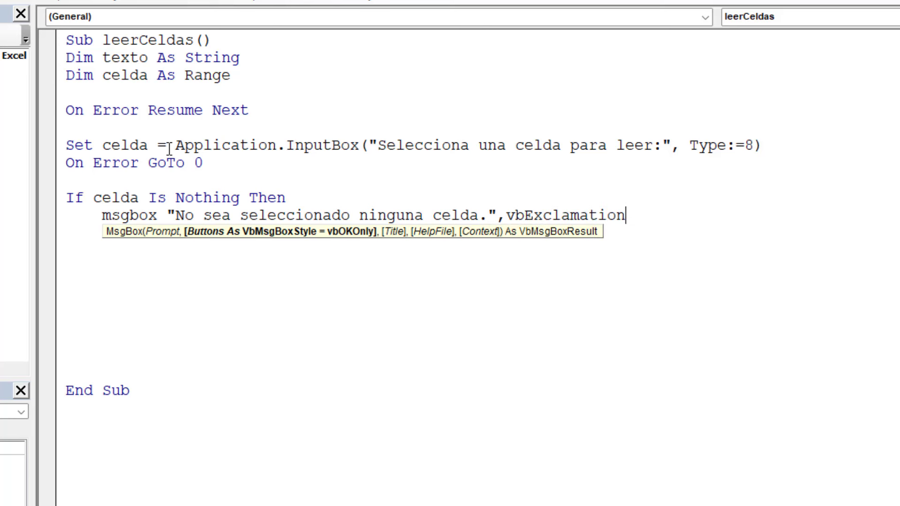
{"action": "type", "text": ",\"sepa"}
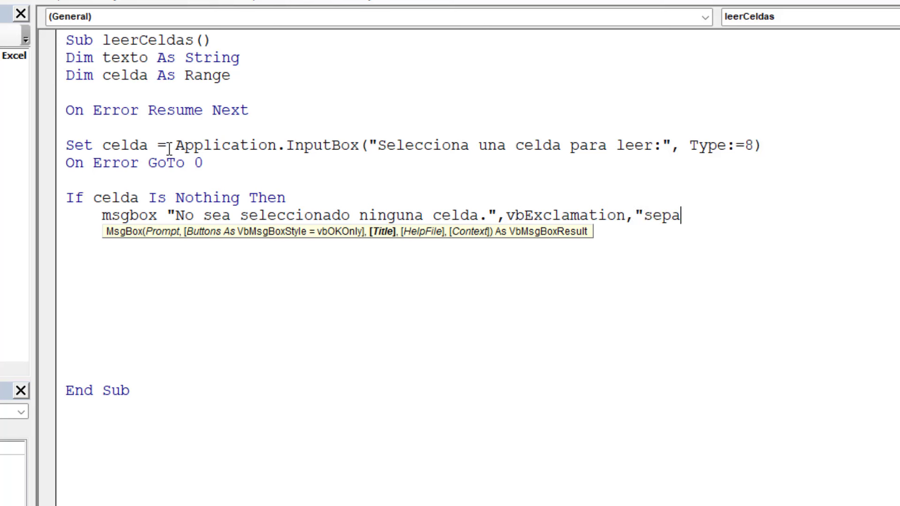
{"action": "type", "text": "mos"}
{"action": "key", "text": "BackSpace"}
{"action": "key", "text": "BackSpace"}
{"action": "key", "text": "BackSpace"}
{"action": "key", "text": "BackSpace"}
{"action": "key", "text": "BackSpace"}
{"action": "key", "text": "BackSpace"}
{"action": "type", "text": "Sepamos Excel"}
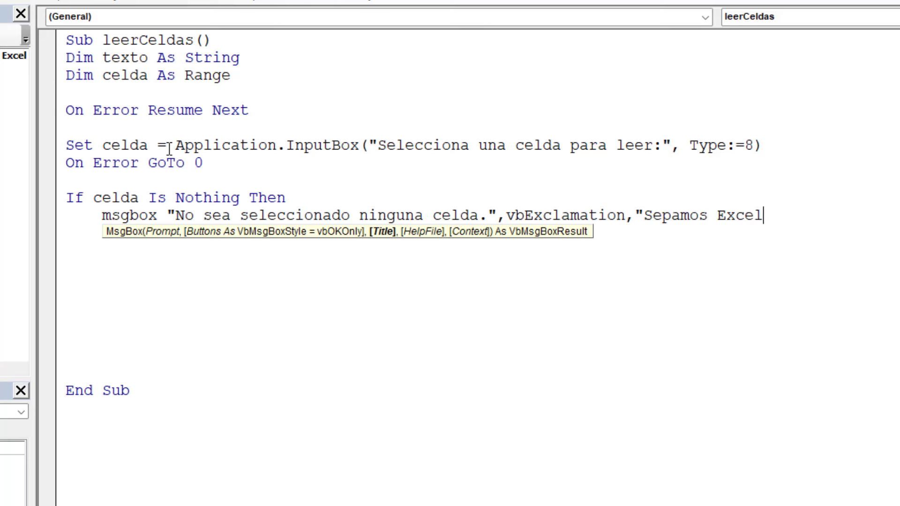
{"action": "type", "text": "\""}
{"action": "key", "text": "Return"}
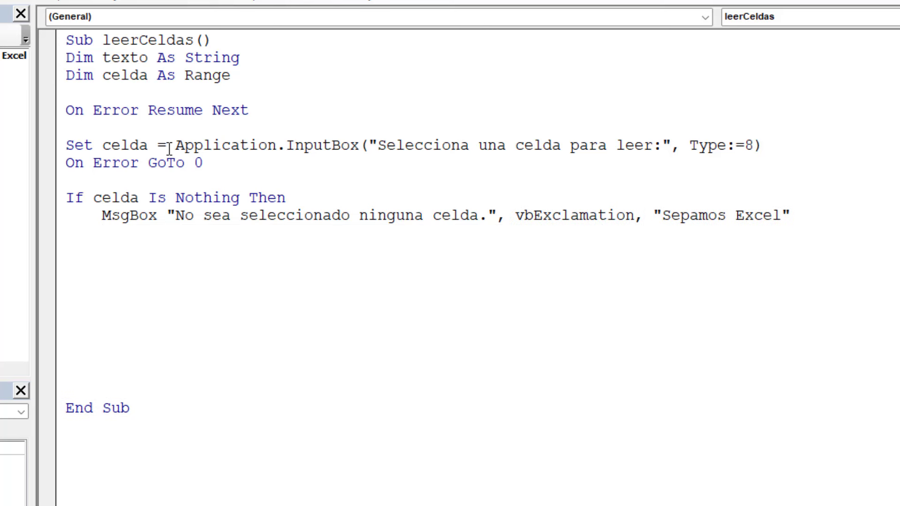
Add Exit Sub and End If to close the If block.
{"action": "type", "text": "e"}
{"action": "type", "text": "xti"}
{"action": "key", "text": "BackSpace"}
{"action": "key", "text": "BackSpace"}
{"action": "type", "text": "it sub"}
{"action": "key", "text": "Return"}
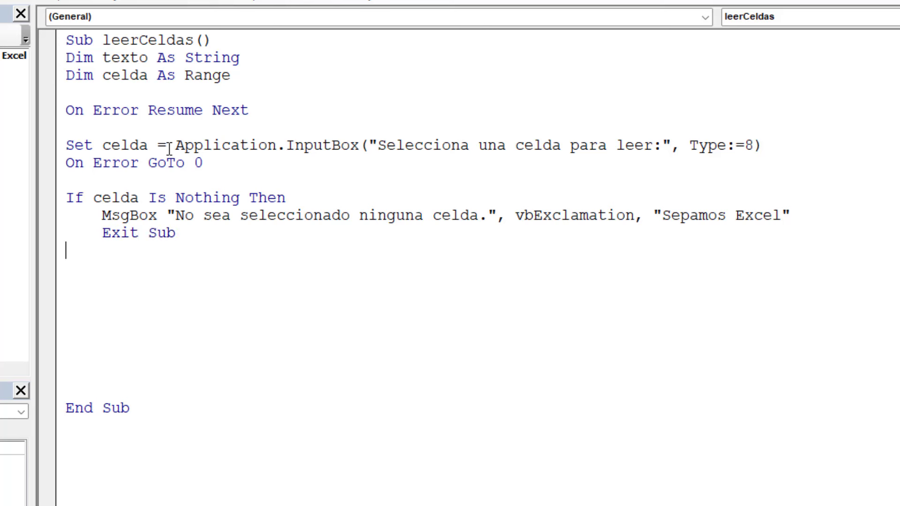
{"action": "type", "text": "end if"}
{"action": "key", "text": "Return"}
{"action": "key", "text": "Return"}
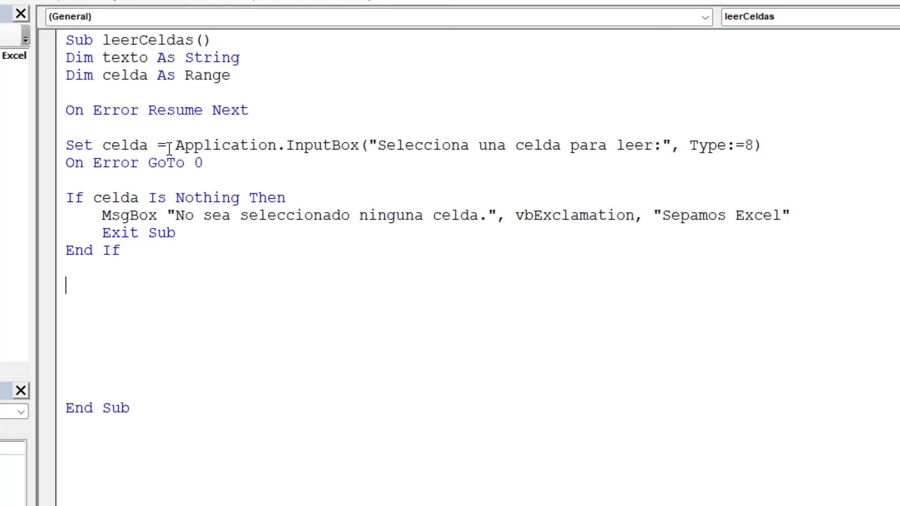
Assign texto = celda.Value and speak it with Application.Speech.Speak texto.
{"action": "type", "text": "texto"}
{"action": "type", "text": " ="}
{"action": "type", "text": " e"}
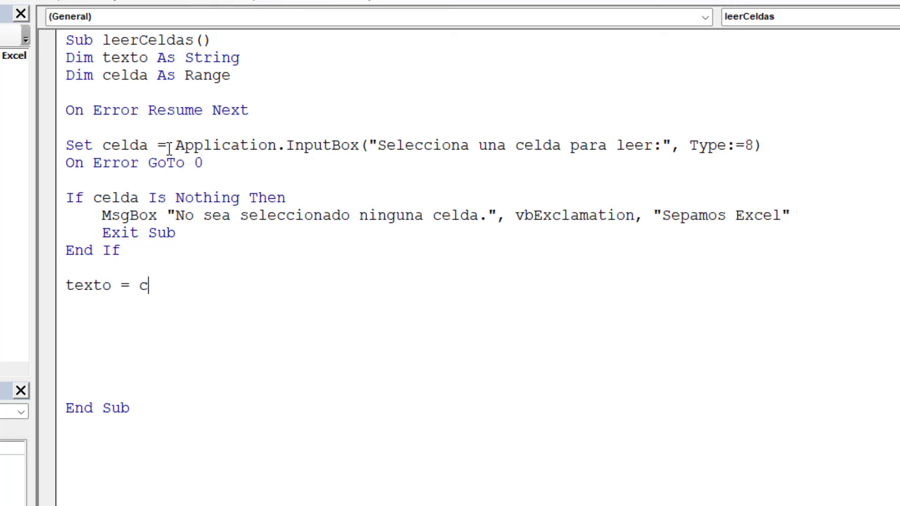
{"action": "type", "text": "elda.va"}
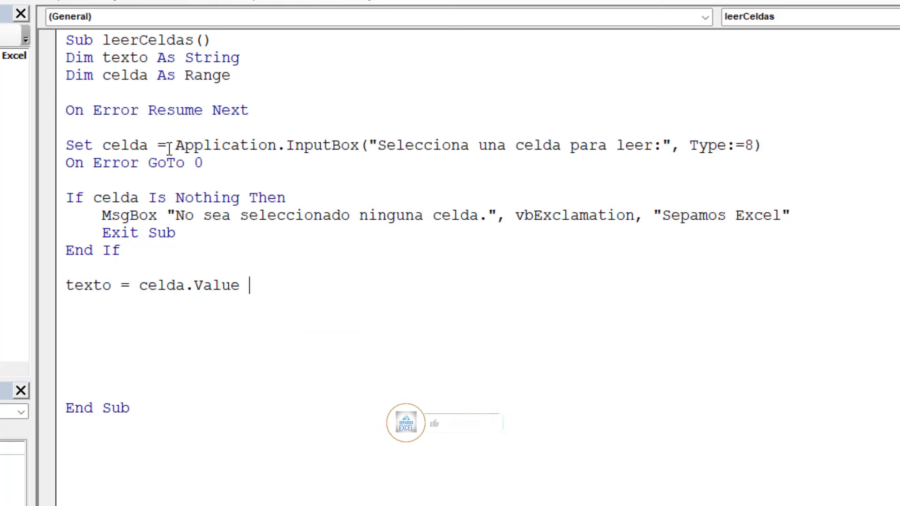
{"action": "key", "text": "Return"}
{"action": "type", "text": "appl"}
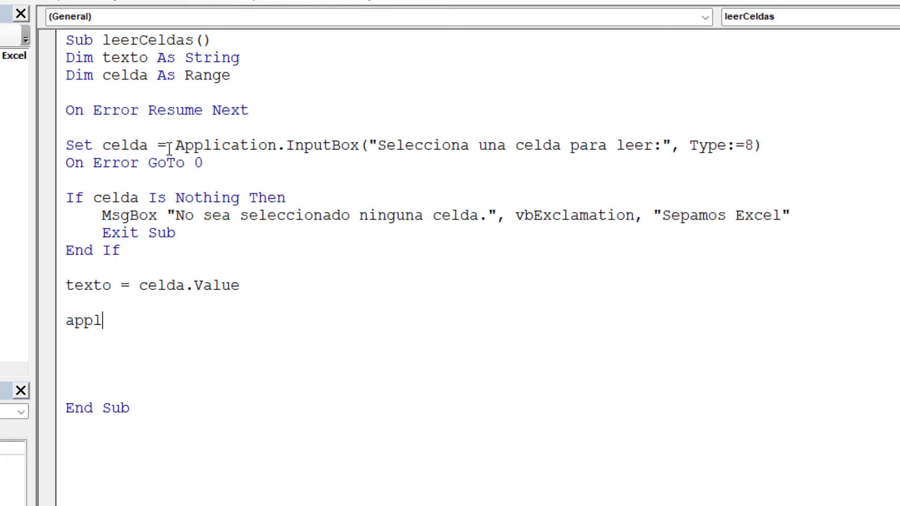
{"action": "type", "text": "itac"}
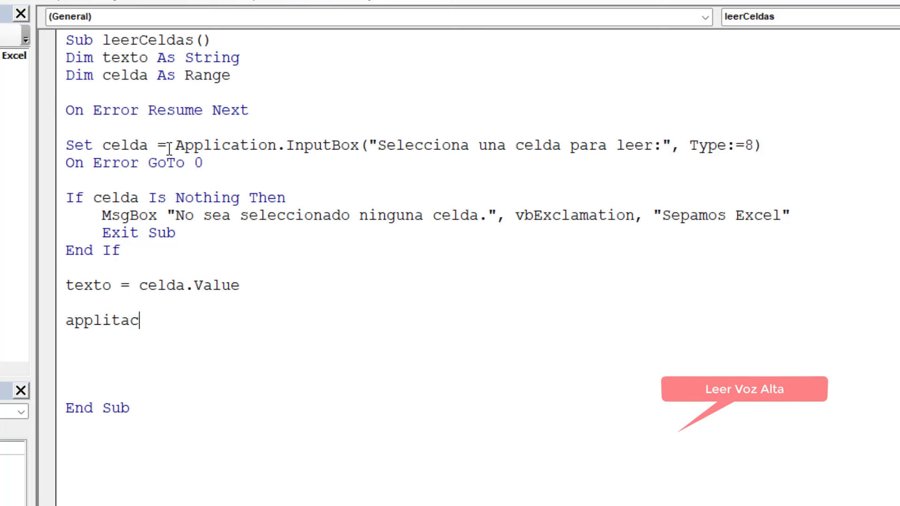
{"action": "key", "text": "BackSpace"}
{"action": "key", "text": "BackSpace"}
{"action": "key", "text": "BackSpace"}
{"action": "type", "text": "cation"}
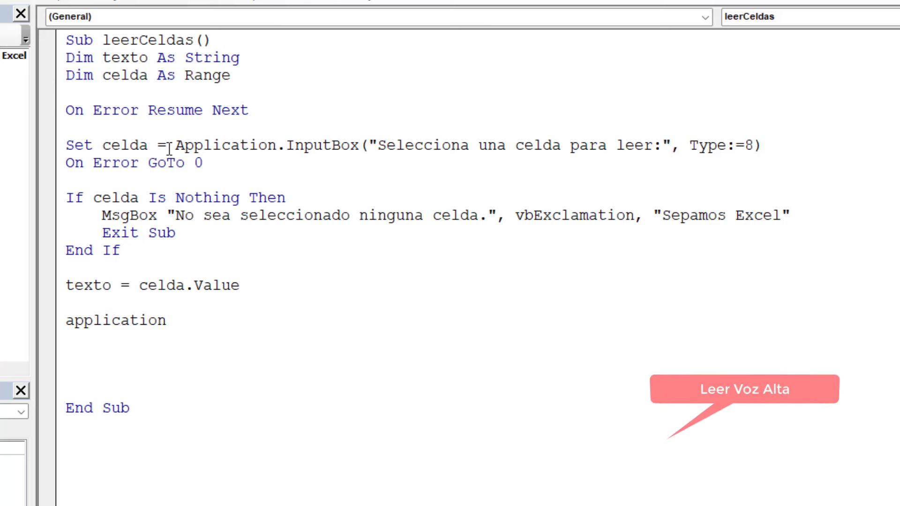
{"action": "type", "text": ".se"}
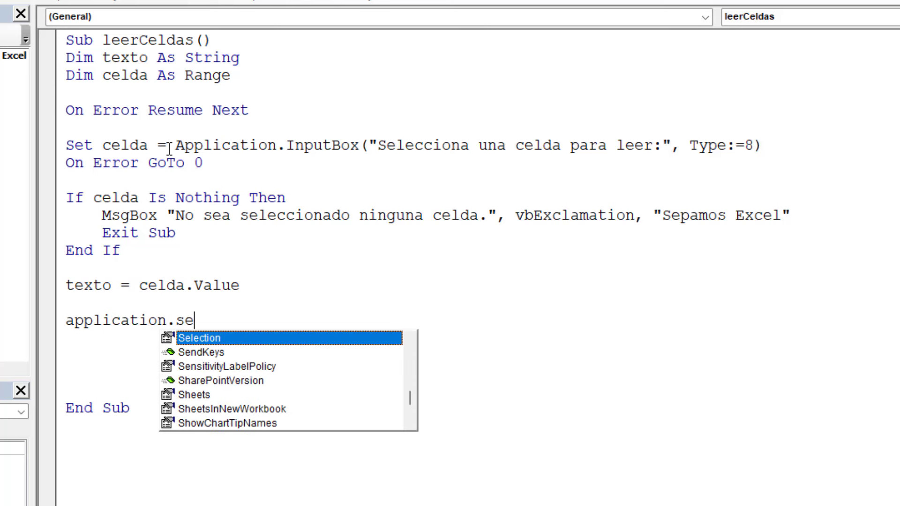
{"action": "key", "text": "BackSpace"}
{"action": "type", "text": "p"}
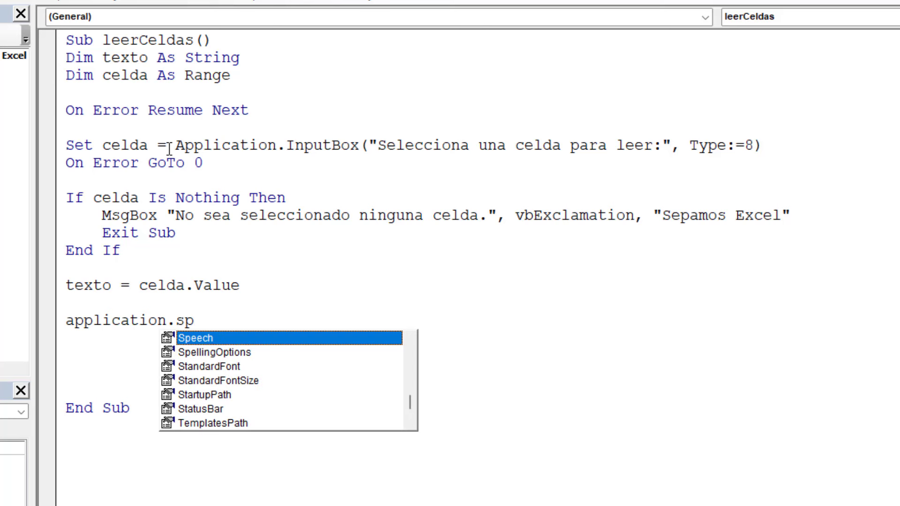
{"action": "type", "text": " ."}
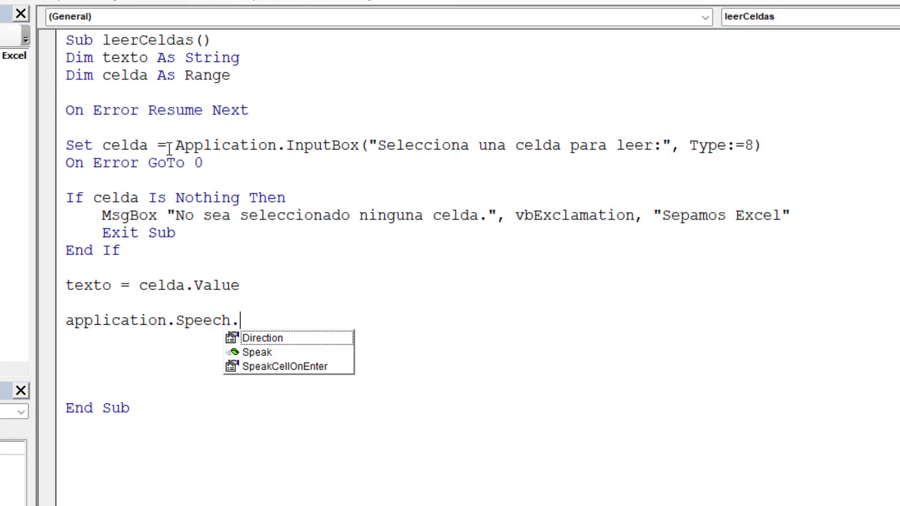
{"action": "key", "text": "Down"}
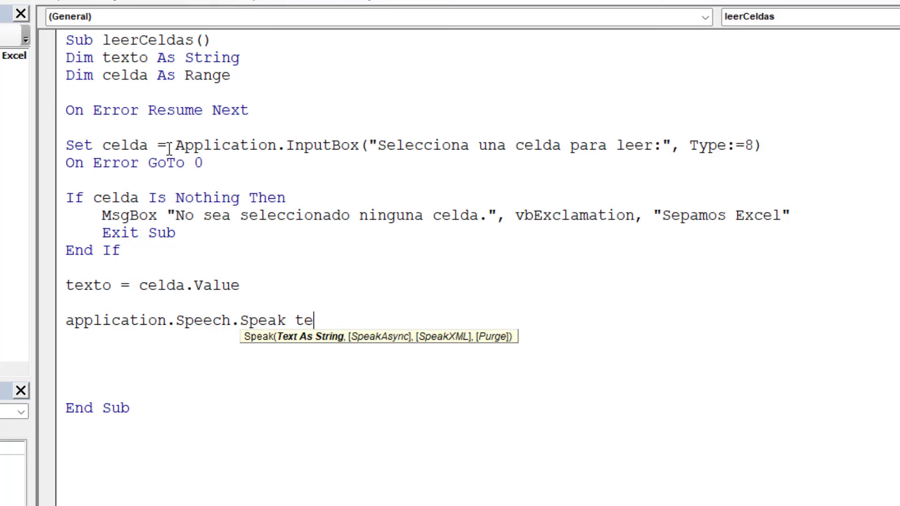
{"action": "key", "text": "Return"}
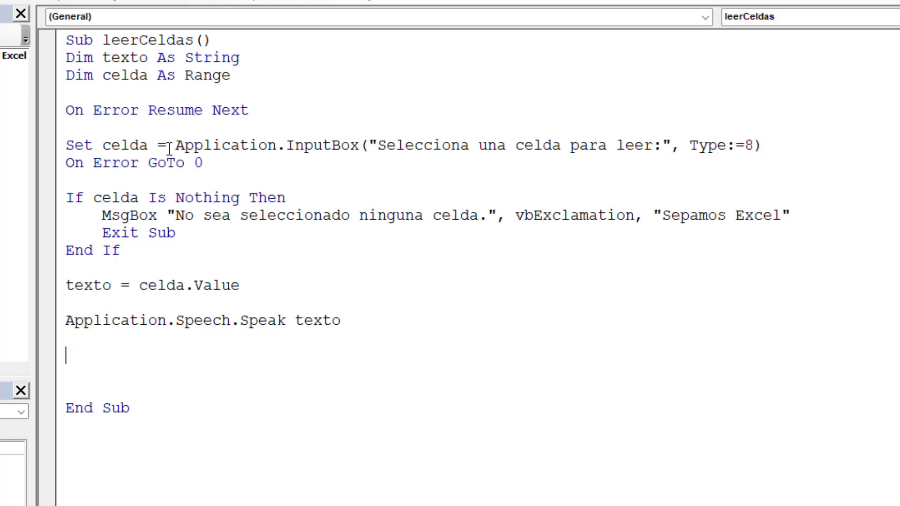
Remove the extra blank lines and run leerCeldas with F5 to test it.
{"action": "key", "text": "Delete"}
{"action": "key", "text": "Delete"}
{"action": "key", "text": "Delete"}
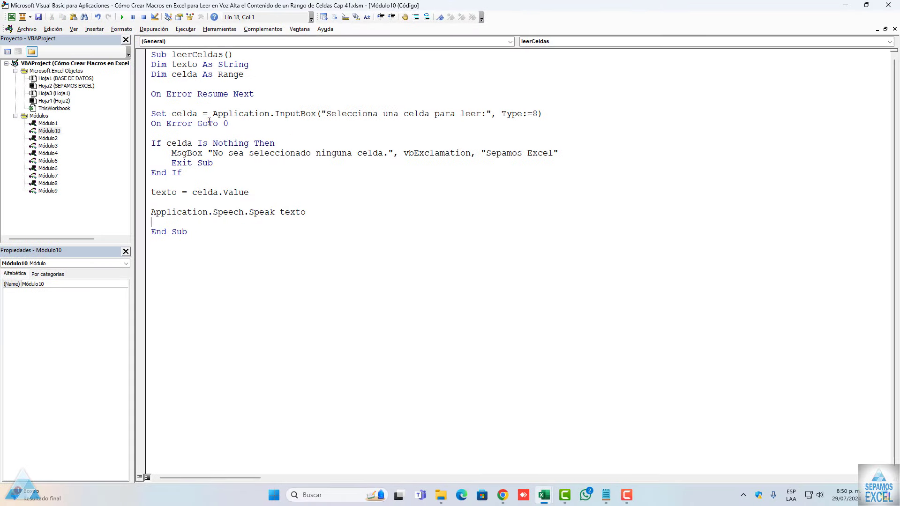
{"action": "left_click", "coordinate": [209, 123]}
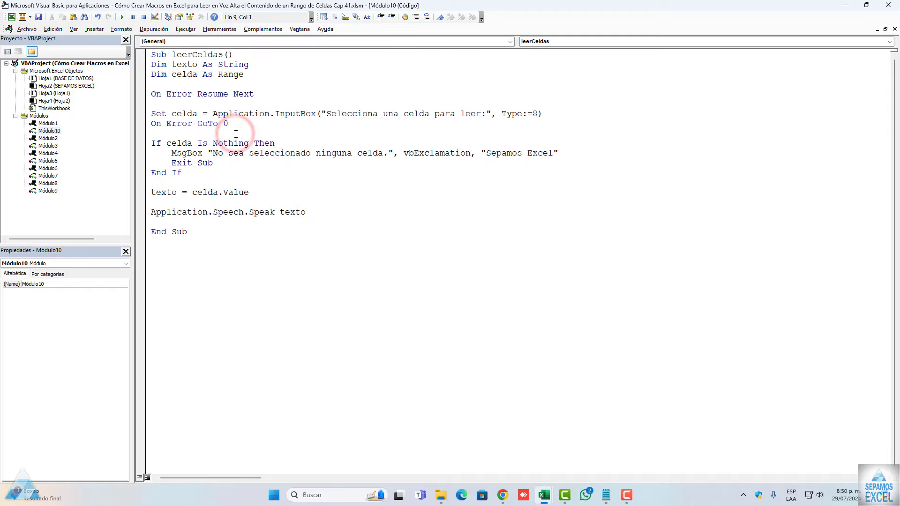
{"action": "key", "text": "F5"}
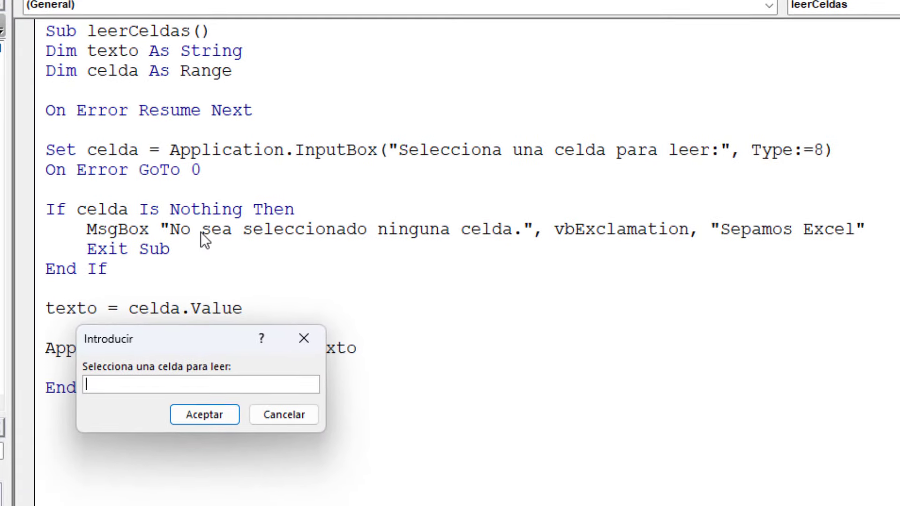
Cancel the open cell prompt, close the warning, and shrink the code editor to show the sheet.
{"action": "left_click_drag", "start_coordinate": [141, 342], "coordinate": [435, 288]}
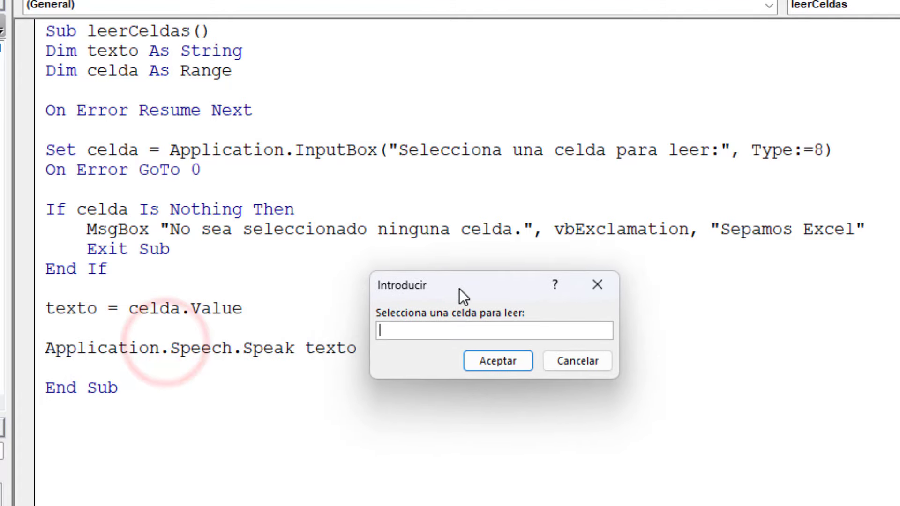
{"action": "left_click", "coordinate": [578, 361]}
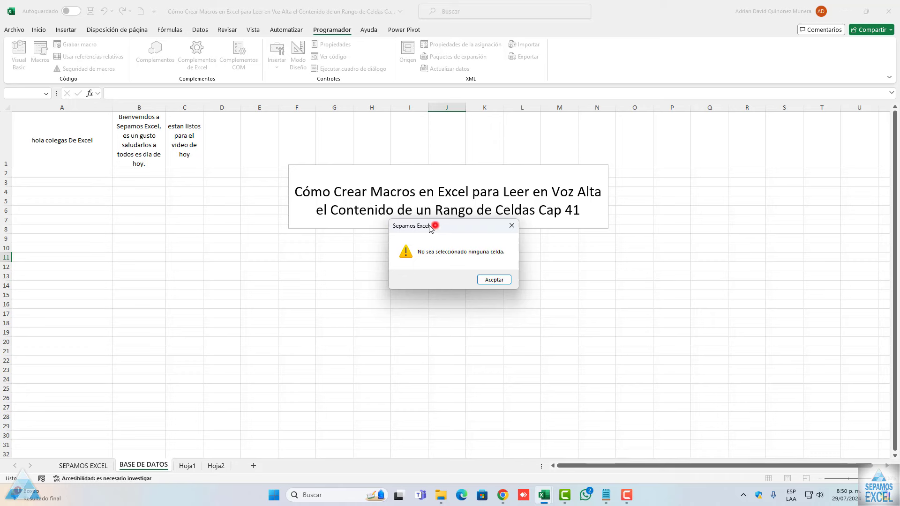
{"action": "left_click_drag", "start_coordinate": [430, 228], "coordinate": [342, 214]}
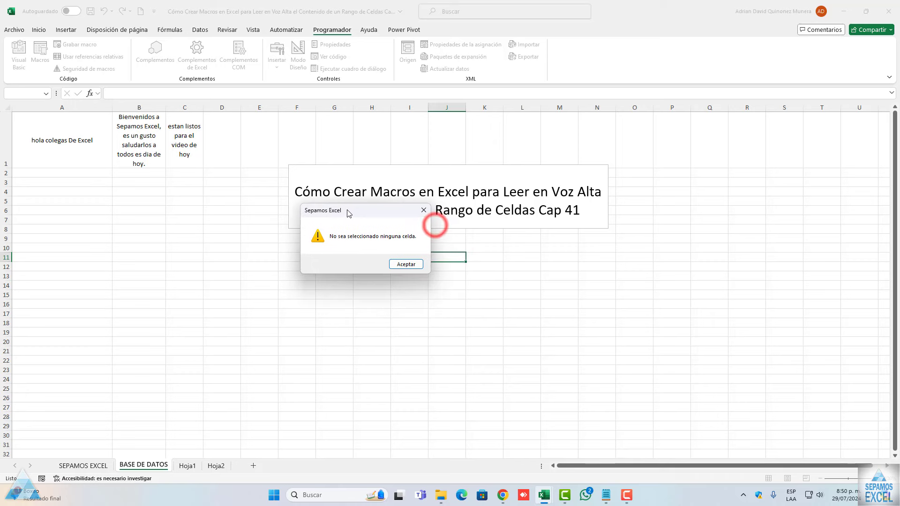
{"action": "left_click", "coordinate": [402, 264]}
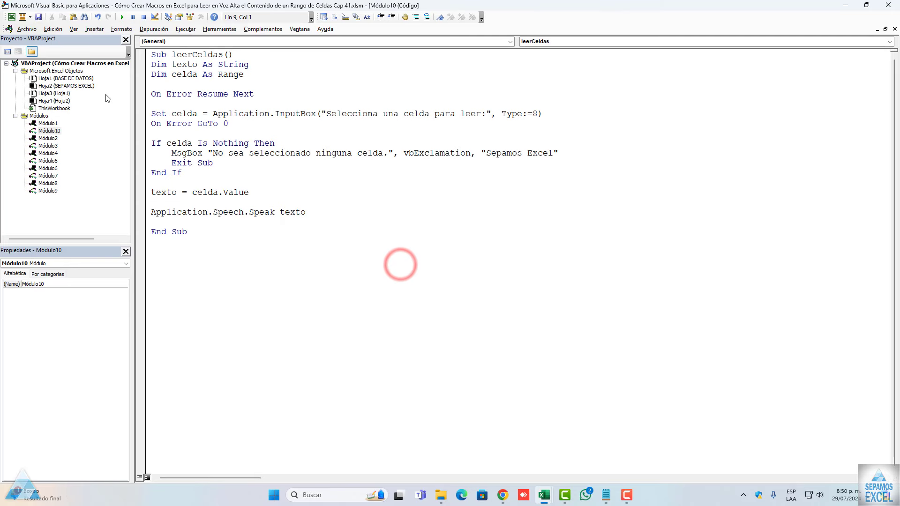
{"action": "left_click_drag", "start_coordinate": [159, 5], "coordinate": [395, 39]}
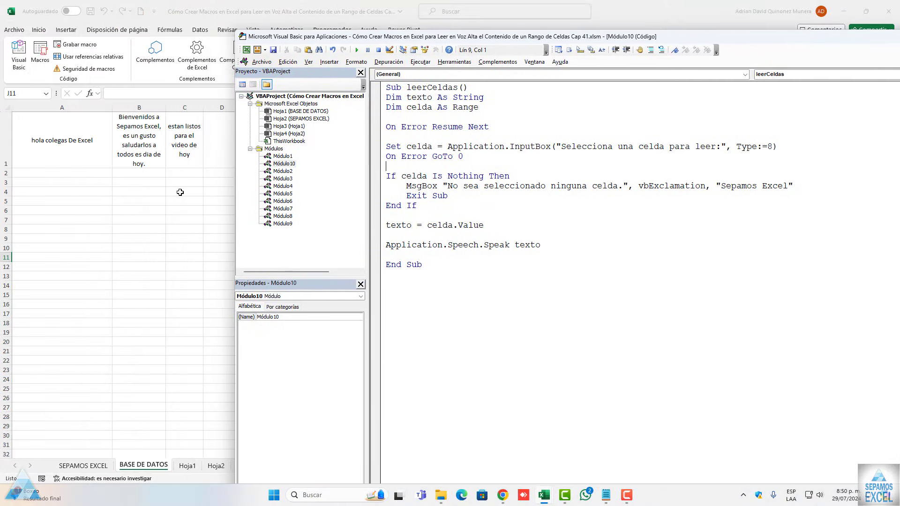
Run leerCeldas on cell A1 so its text is read aloud.
{"action": "key", "text": "F5"}
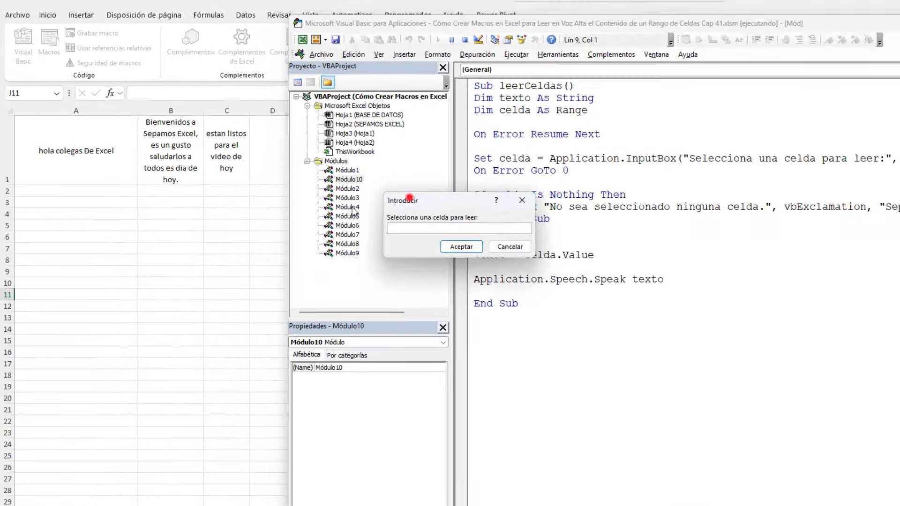
{"action": "left_click_drag", "start_coordinate": [333, 179], "coordinate": [139, 195]}
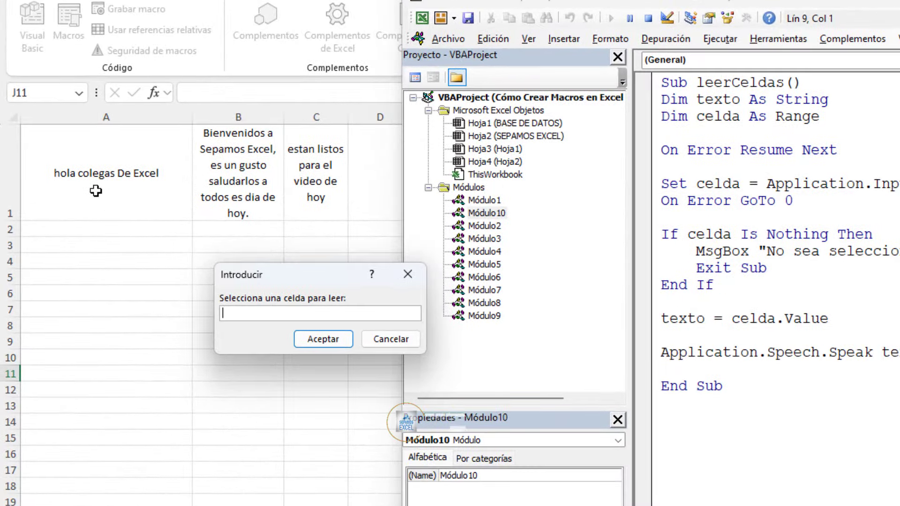
{"action": "left_click_drag", "start_coordinate": [276, 276], "coordinate": [147, 287]}
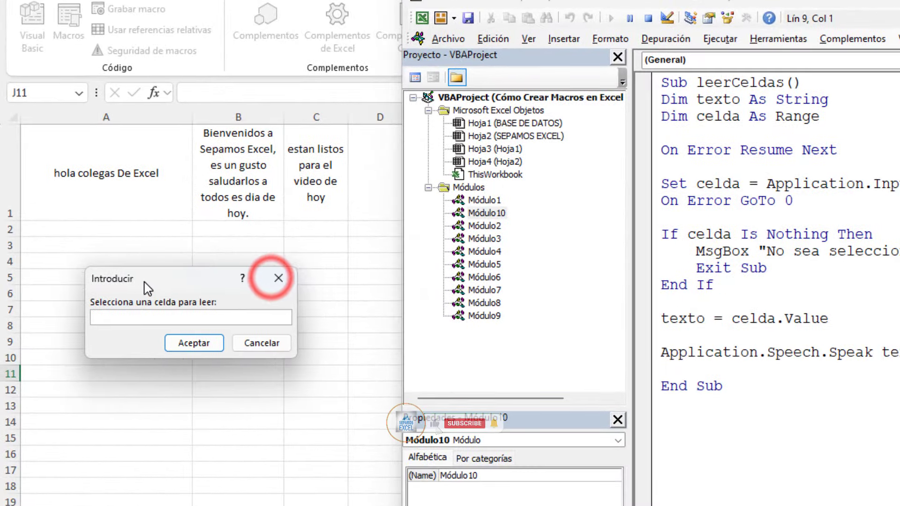
{"action": "left_click", "coordinate": [109, 204]}
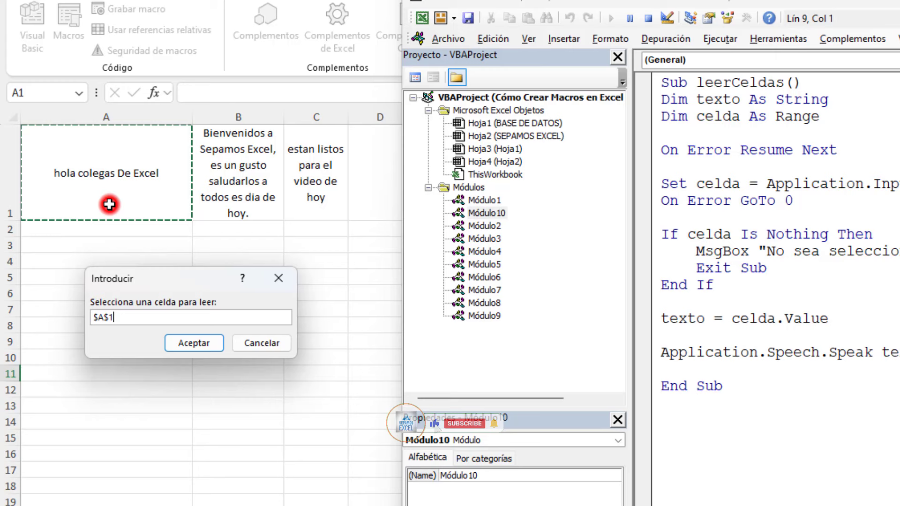
{"action": "left_click", "coordinate": [180, 342]}
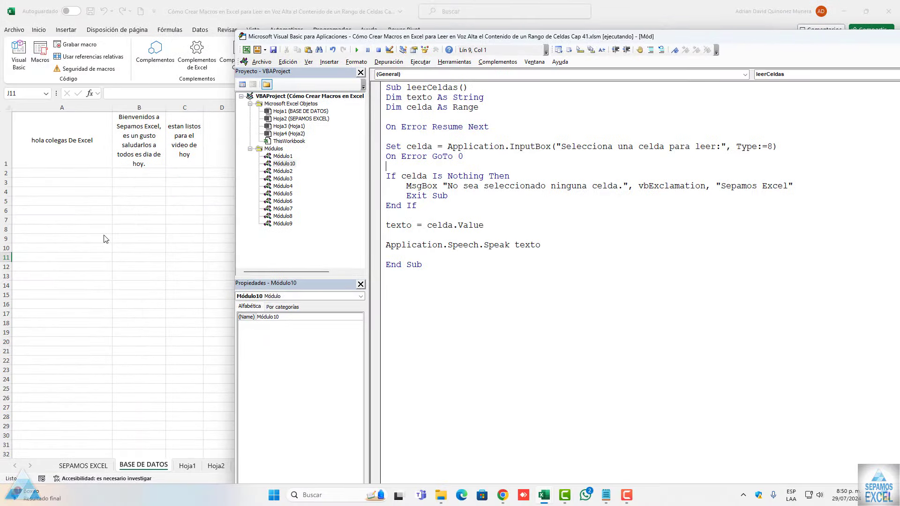
Have leerCeldas read cell B1 and then cell C1 aloud.
{"action": "left_click_drag", "start_coordinate": [90, 191], "coordinate": [92, 201]}
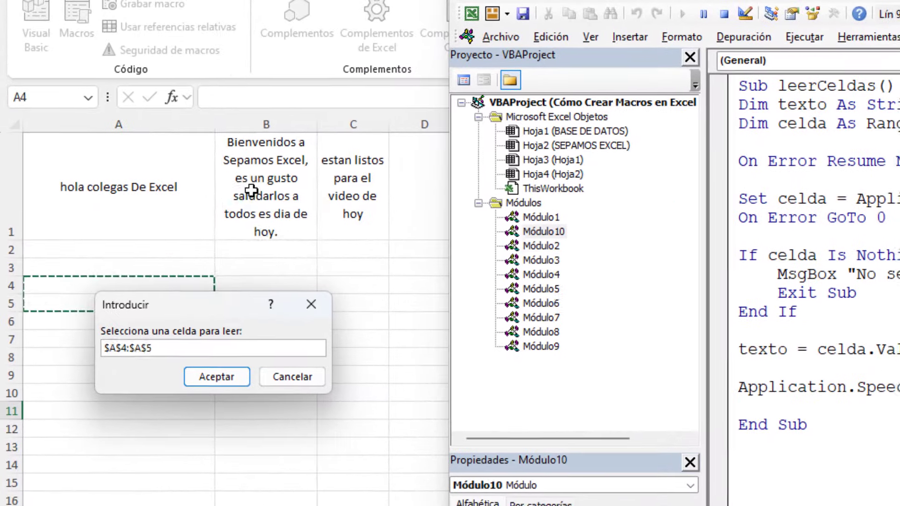
{"action": "left_click", "coordinate": [131, 142]}
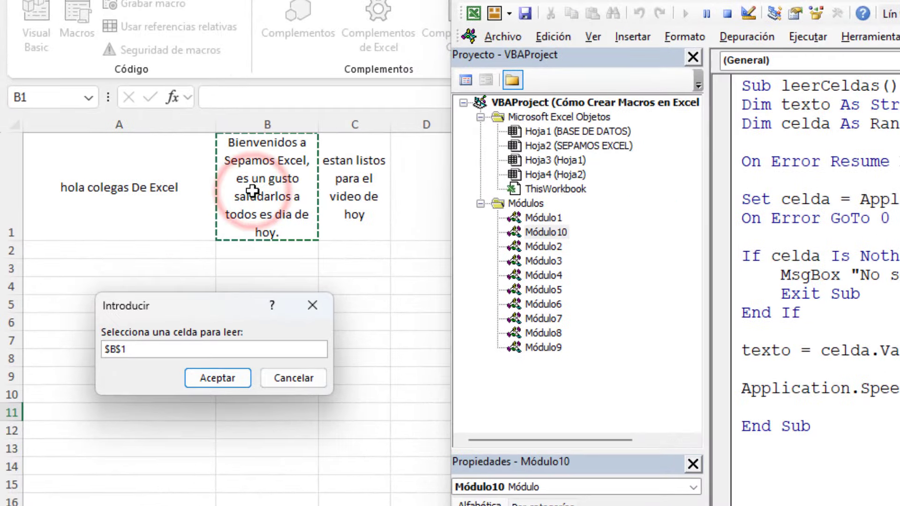
{"action": "left_click", "coordinate": [218, 378]}
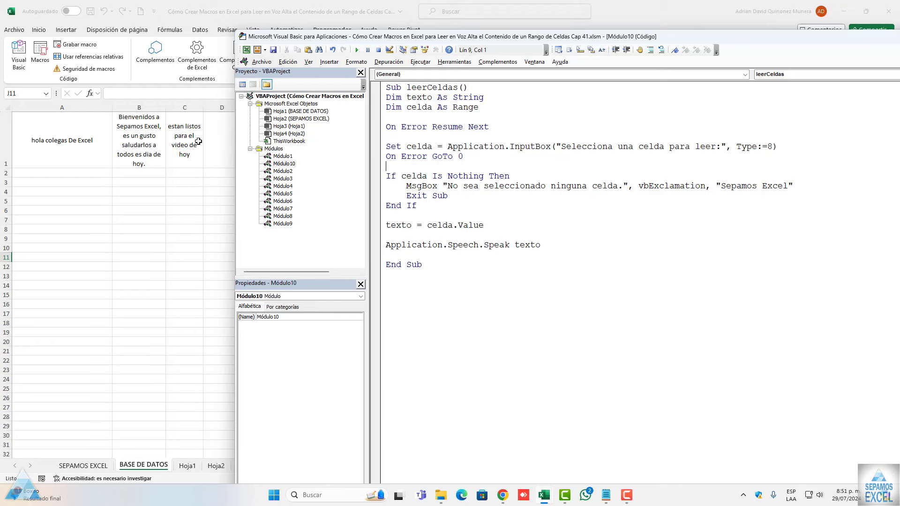
{"action": "key", "text": "F5"}
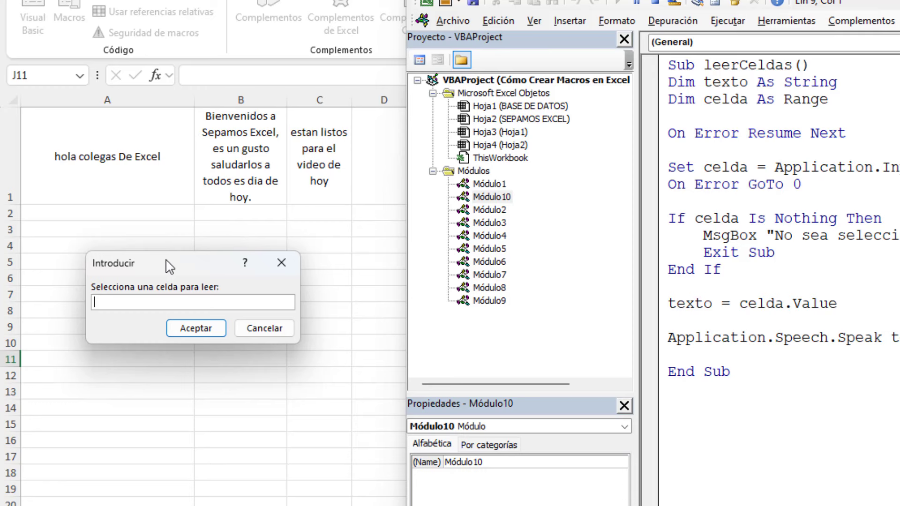
{"action": "left_click_drag", "start_coordinate": [96, 199], "coordinate": [145, 198]}
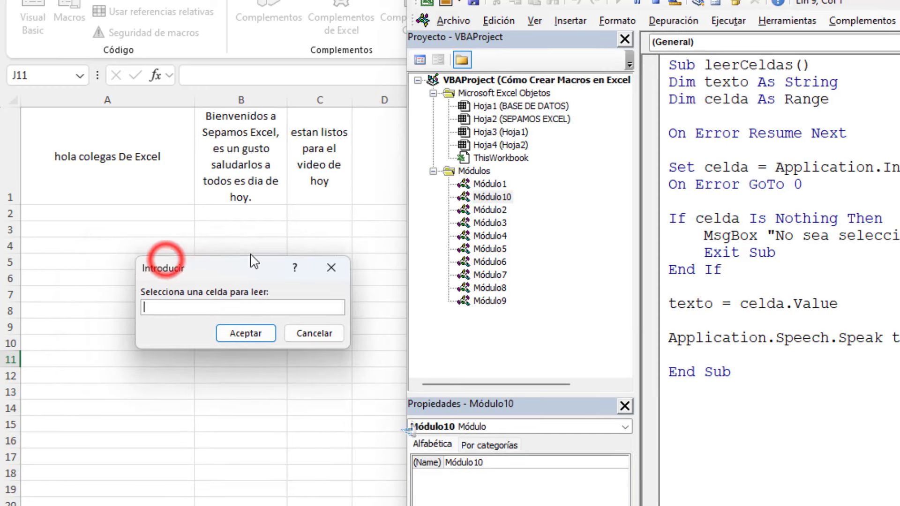
{"action": "left_click", "coordinate": [319, 175]}
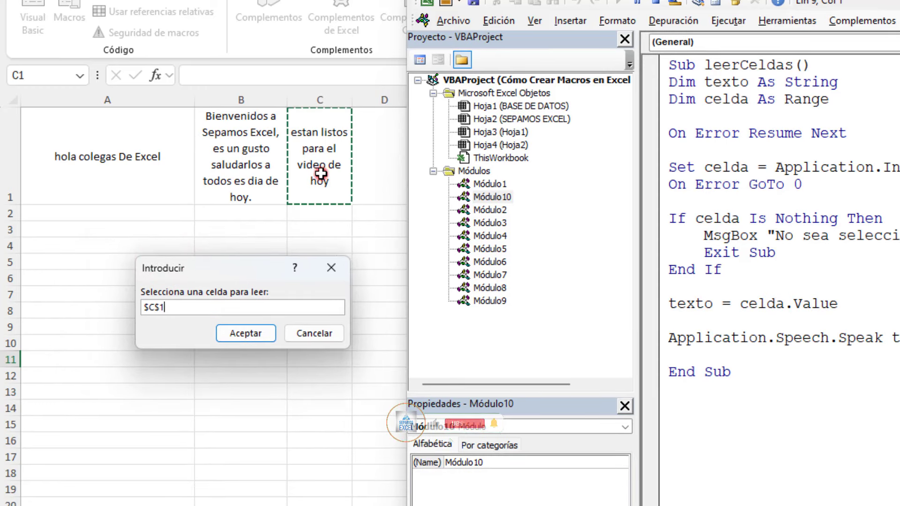
{"action": "left_click", "coordinate": [250, 334]}
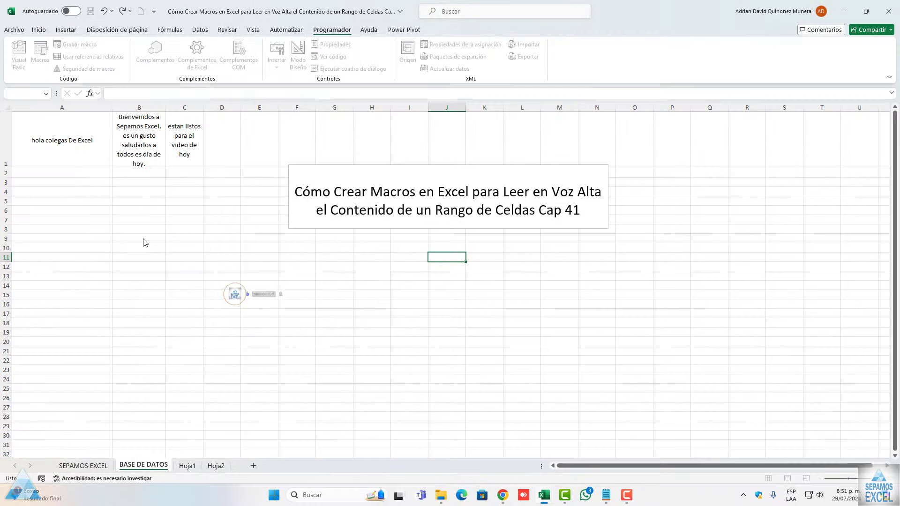
Resize the code editor so the worksheet behind it is visible.
{"action": "left_click", "coordinate": [401, 176]}
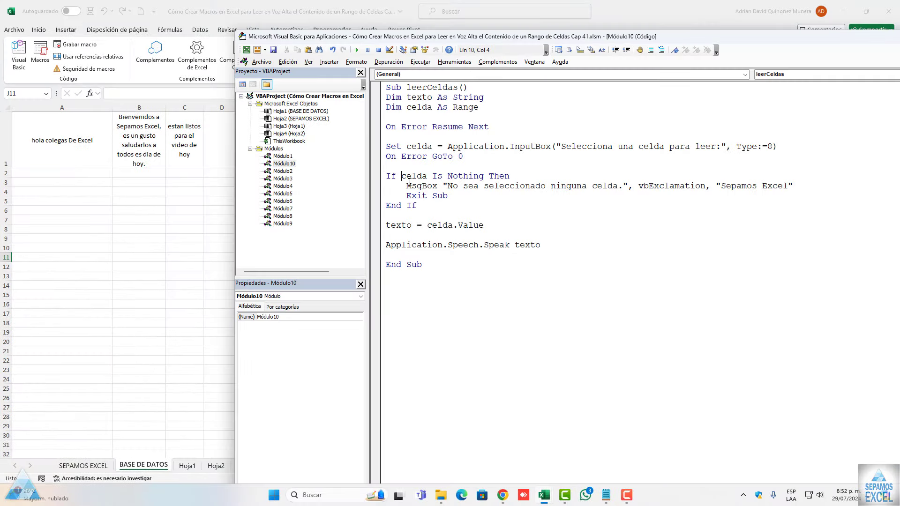
{"action": "double_click", "coordinate": [681, 38]}
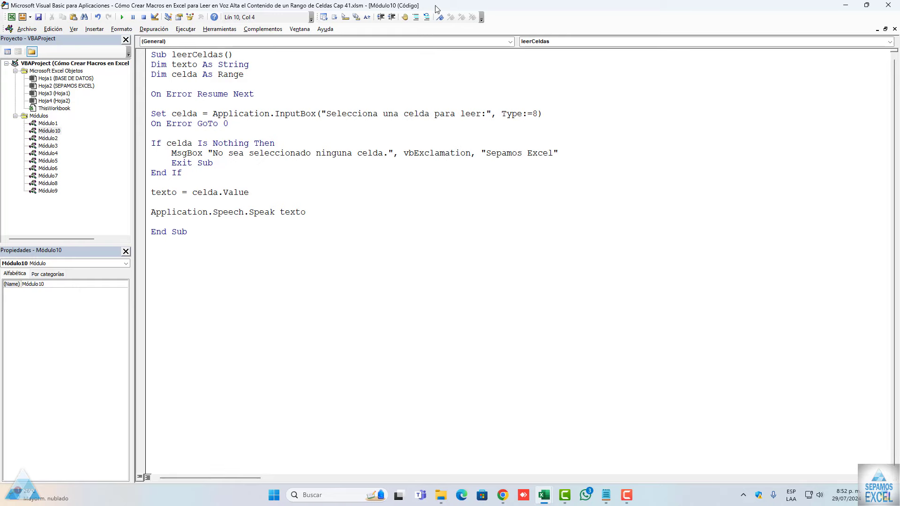
{"action": "mouse_move", "coordinate": [437, 9]}
{"action": "left_mouse_down"}
{"action": "mouse_move", "coordinate": [629, 105]}
{"action": "mouse_move", "coordinate": [672, 73]}
{"action": "left_mouse_up"}
Run leerCeldas on A1:B1, end it after type mismatch error 13, and maximize the editor.
{"action": "left_click", "coordinate": [400, 177]}
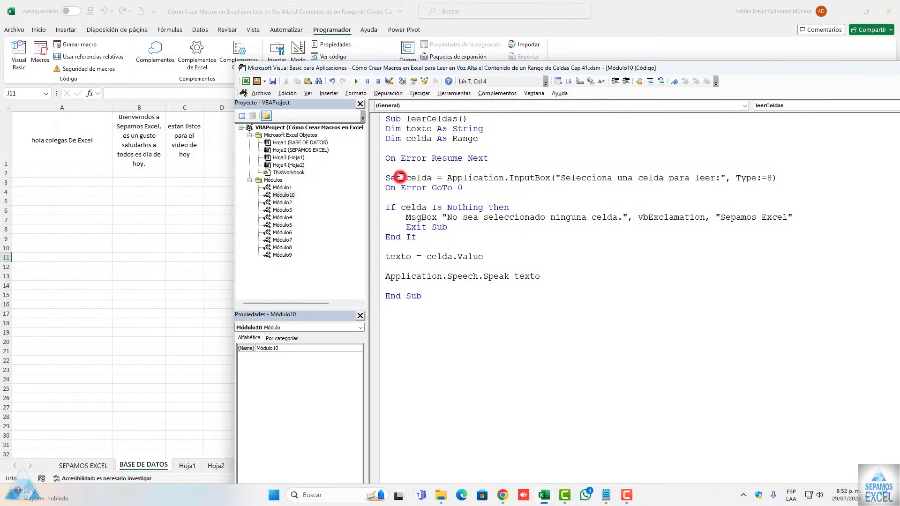
{"action": "key", "text": "F5"}
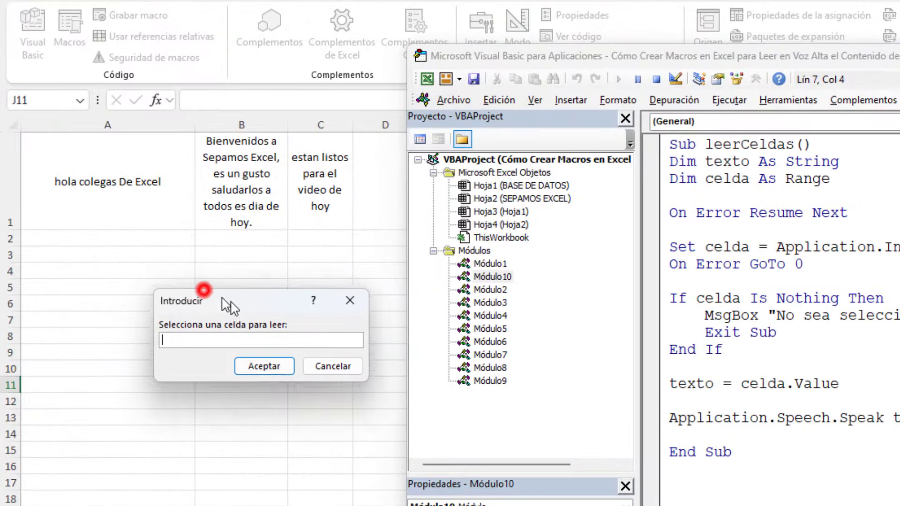
{"action": "left_click_drag", "start_coordinate": [126, 204], "coordinate": [207, 197]}
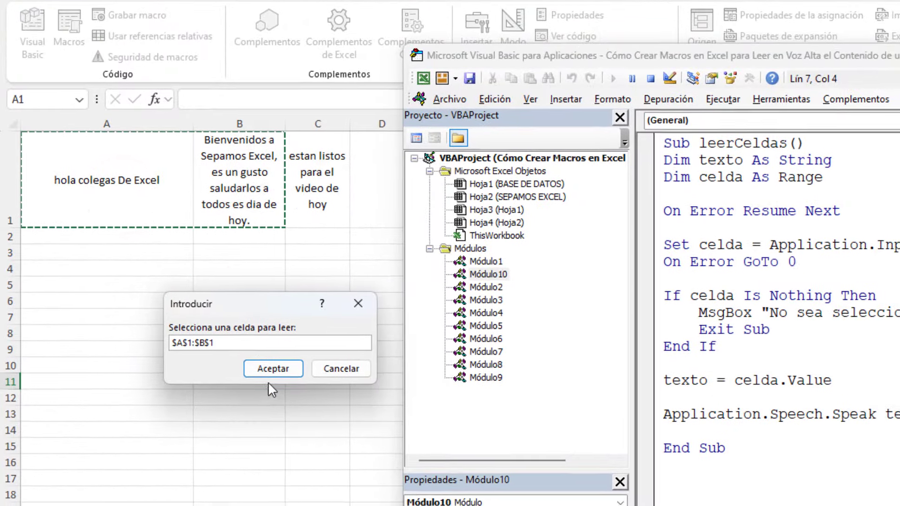
{"action": "left_click", "coordinate": [271, 371]}
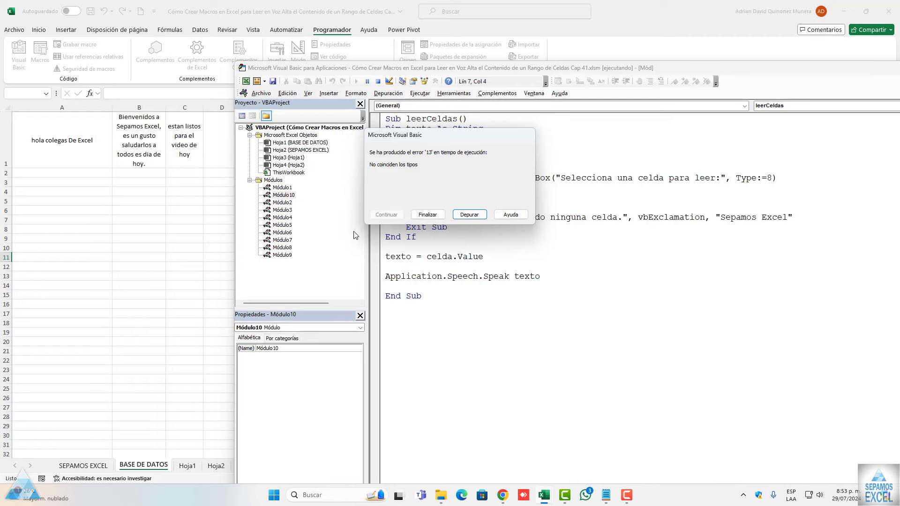
{"action": "left_click", "coordinate": [428, 214]}
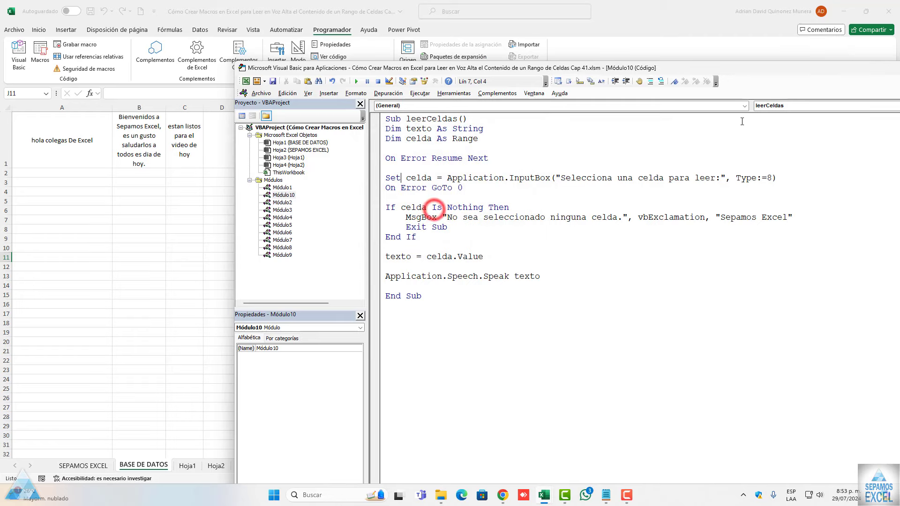
{"action": "double_click", "coordinate": [746, 69]}
{"action": "left_click", "coordinate": [179, 264]}
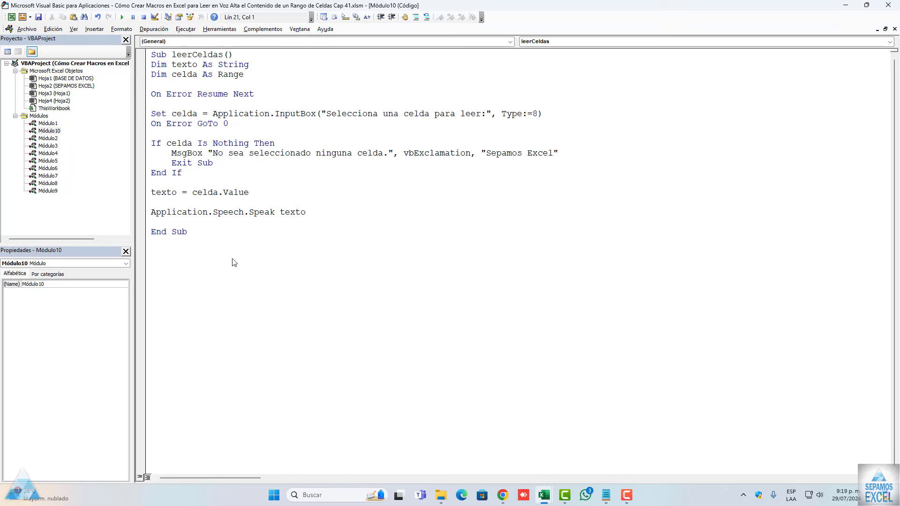
Create a Sub leerRango procedure and paste the leerCeldas body into it.
{"action": "type", "text": "s"}
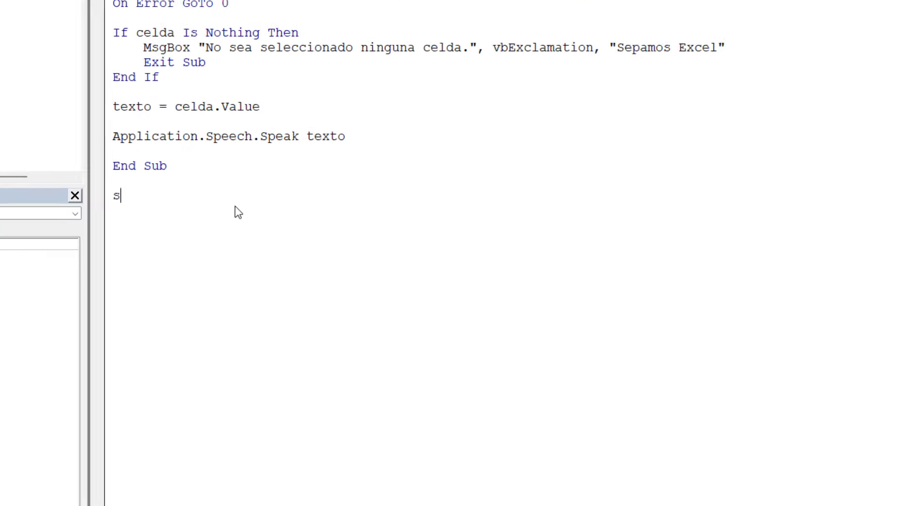
{"action": "type", "text": "ub "}
{"action": "type", "text": "lle"}
{"action": "key", "text": "BackSpace"}
{"action": "key", "text": "BackSpace"}
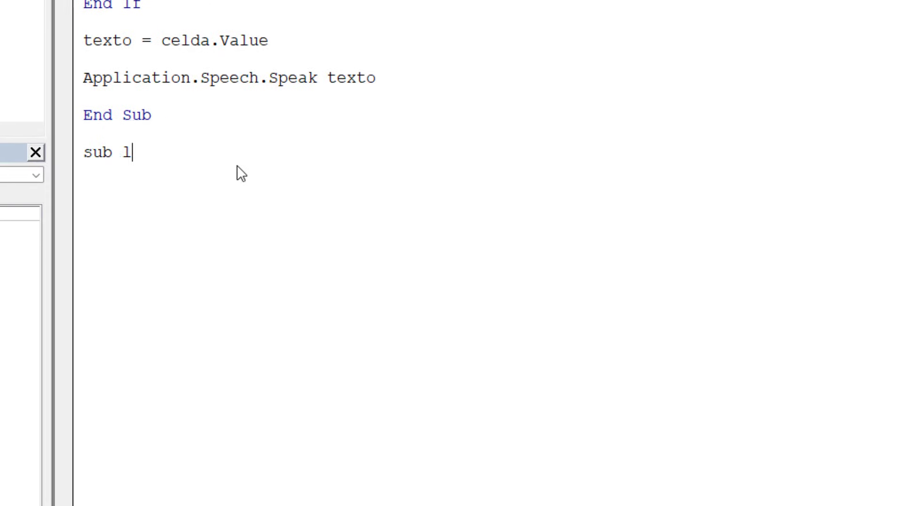
{"action": "type", "text": "eear"}
{"action": "key", "text": "BackSpace"}
{"action": "key", "text": "BackSpace"}
{"action": "type", "text": "r"}
{"action": "type", "text": "Ragno"}
{"action": "key", "text": "BackSpace"}
{"action": "key", "text": "BackSpace"}
{"action": "key", "text": "BackSpace"}
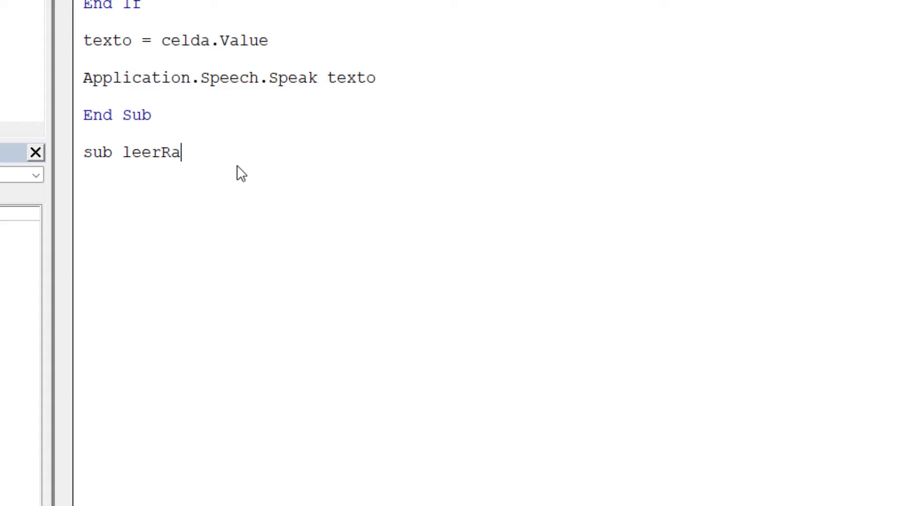
{"action": "type", "text": "ngo"}
{"action": "key", "text": "Return"}
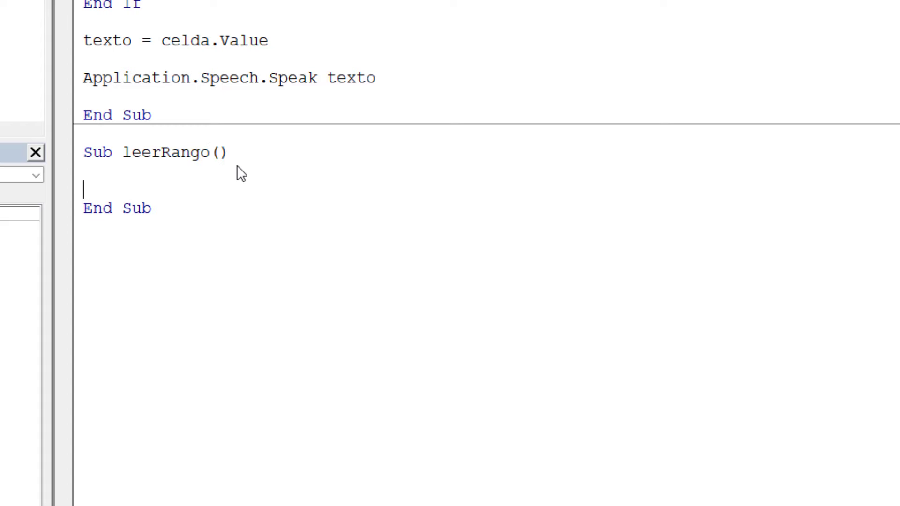
{"action": "key", "text": "Return"}
{"action": "key", "text": "Return"}
{"action": "key", "text": "Return"}
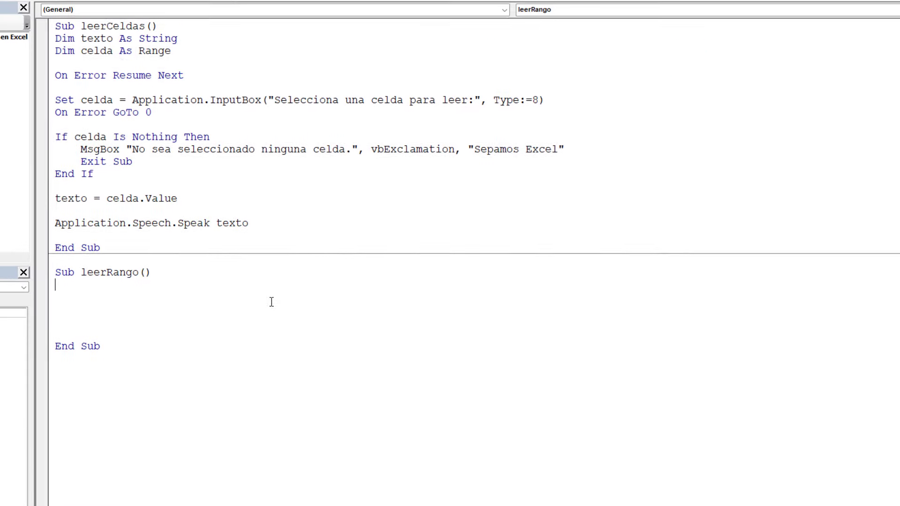
{"action": "left_click_drag", "start_coordinate": [256, 223], "coordinate": [55, 45]}
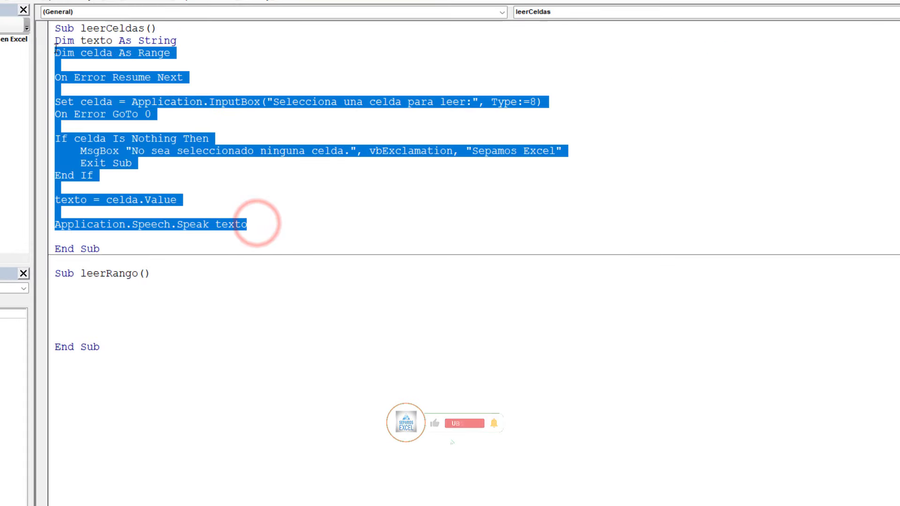
{"action": "left_click", "coordinate": [61, 286]}
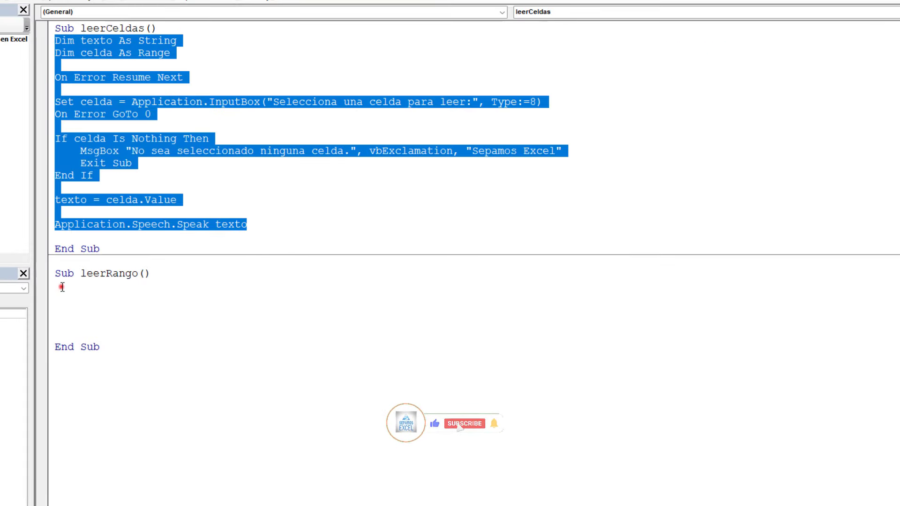
{"action": "key", "text": "ctrl+v"}
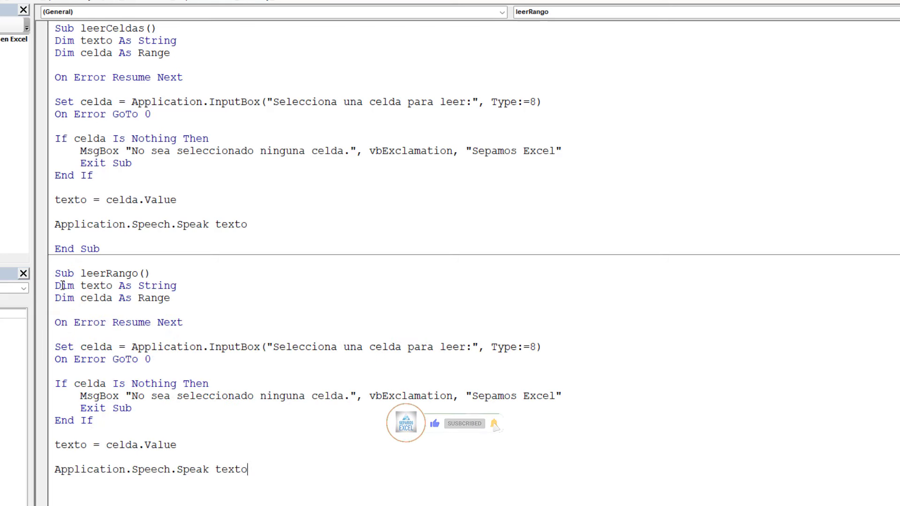
Add 'Dim rango As Range' and replace celda with rango in the Set and If Nothing lines.
{"action": "left_click", "coordinate": [156, 272]}
{"action": "key", "text": "Return"}
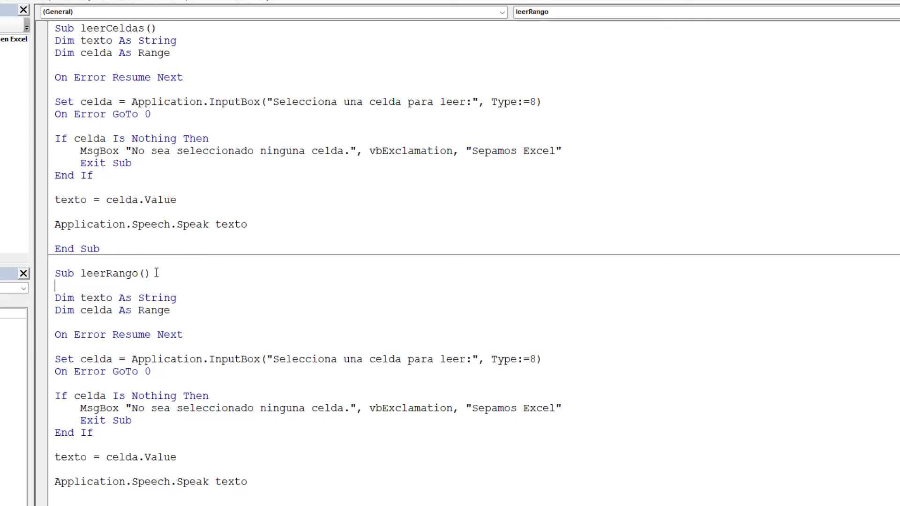
{"action": "type", "text": "dim"}
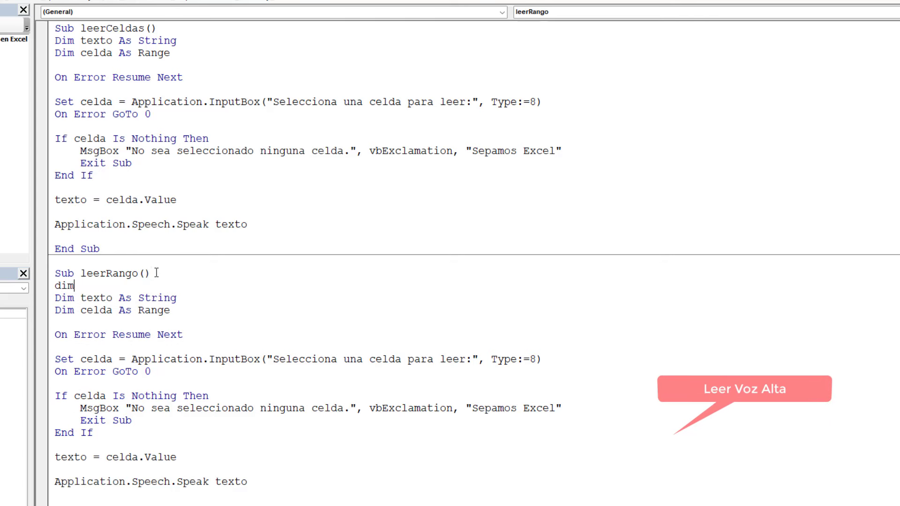
{"action": "type", "text": " rango "}
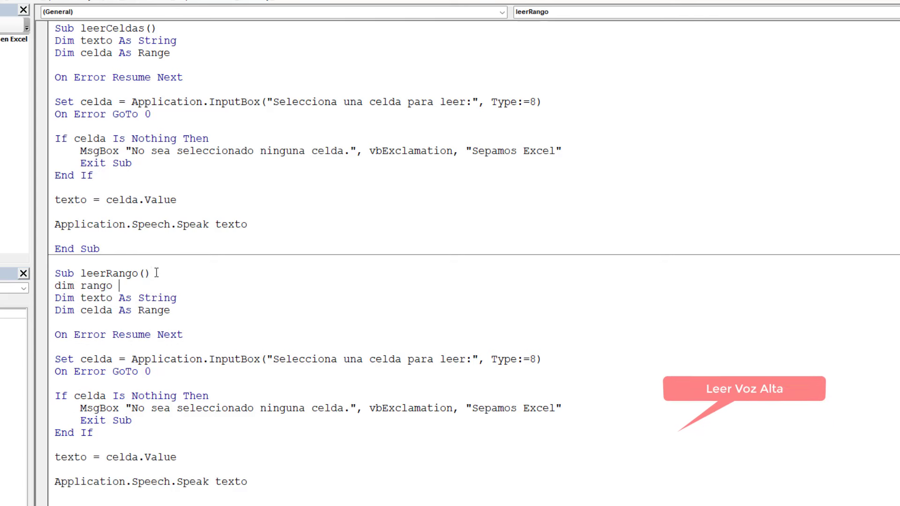
{"action": "type", "text": "as"}
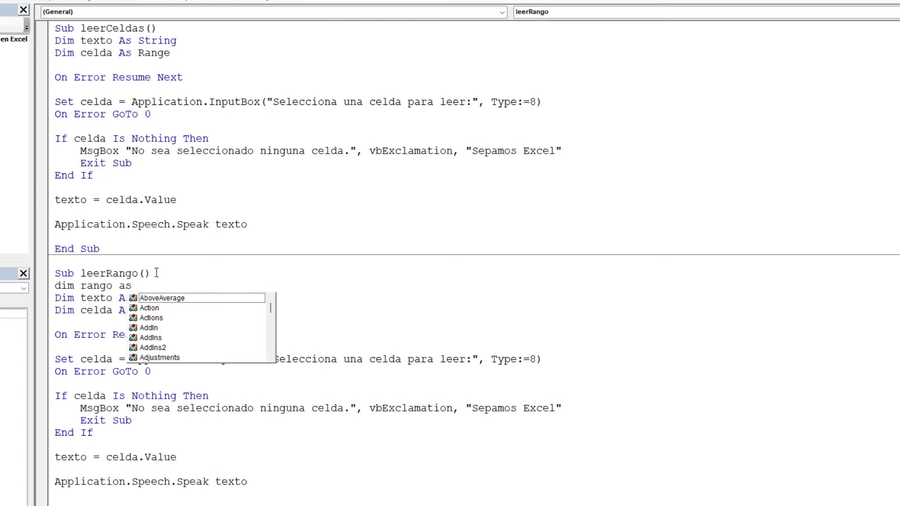
{"action": "type", "text": " ra"}
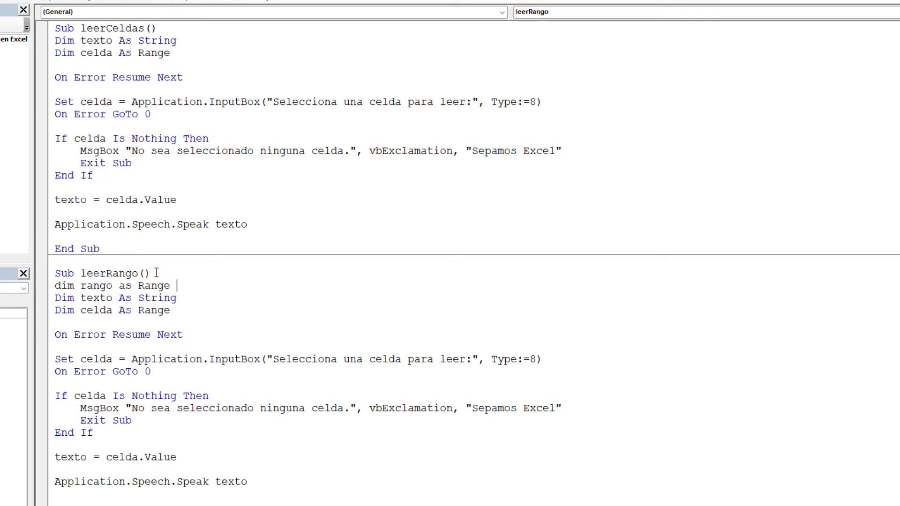
{"action": "left_click", "coordinate": [167, 323]}
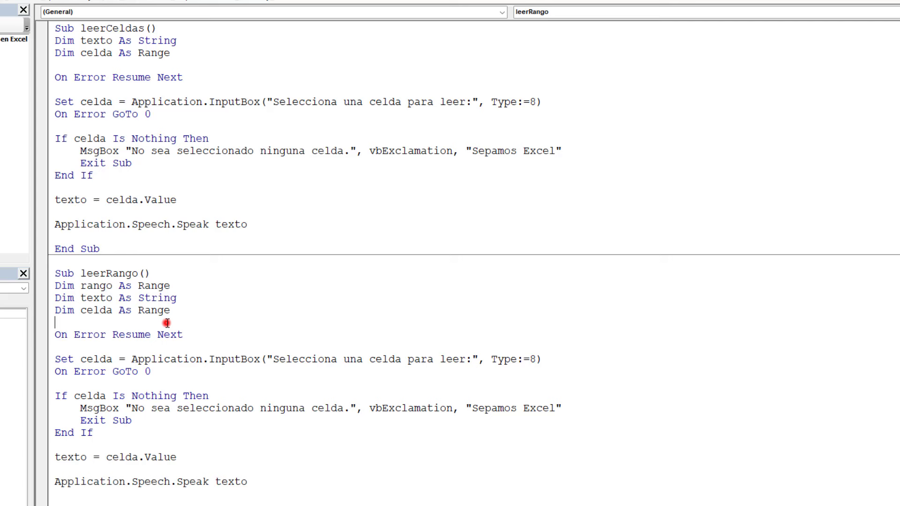
{"action": "left_click", "coordinate": [80, 349]}
{"action": "key", "text": "BackSpace"}
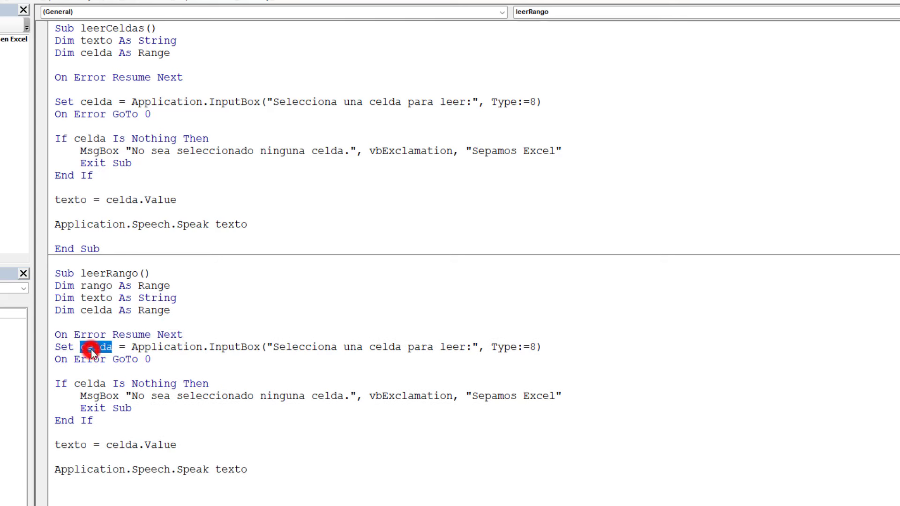
{"action": "type", "text": "rang"}
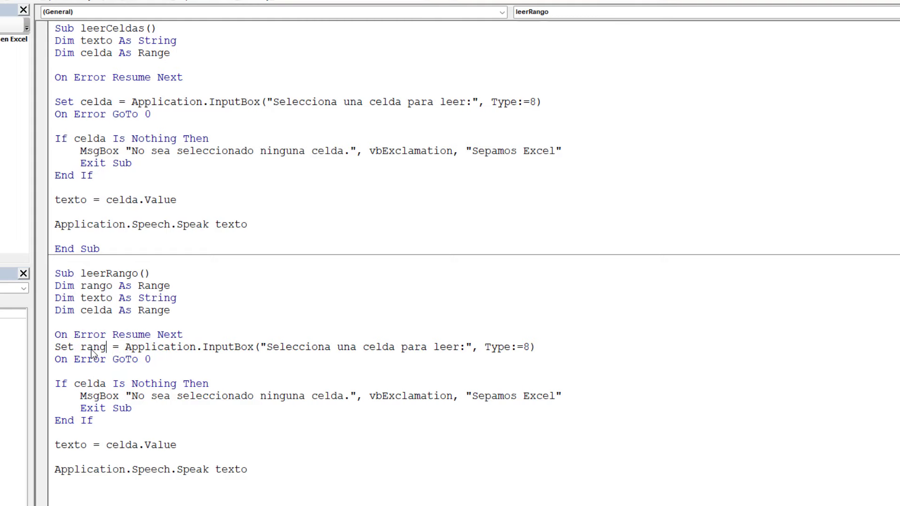
{"action": "type", "text": "o"}
{"action": "left_click", "coordinate": [125, 437]}
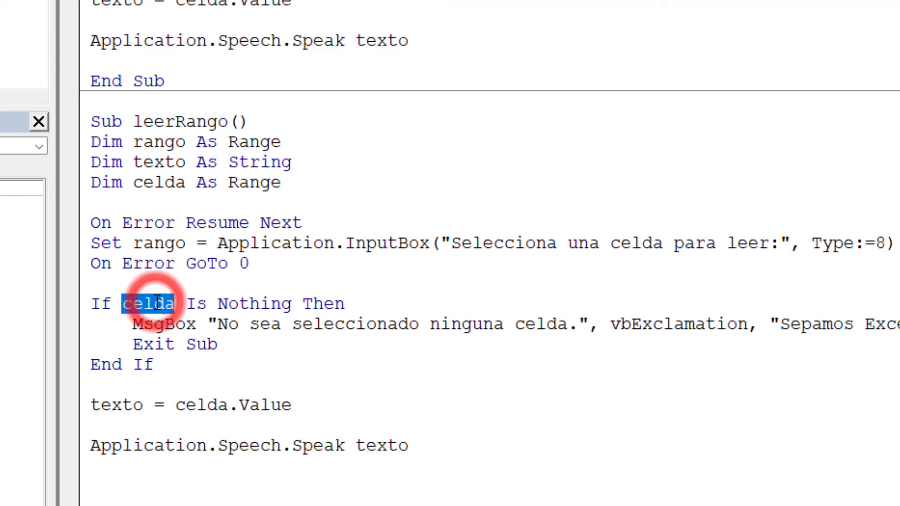
{"action": "type", "text": "rango"}
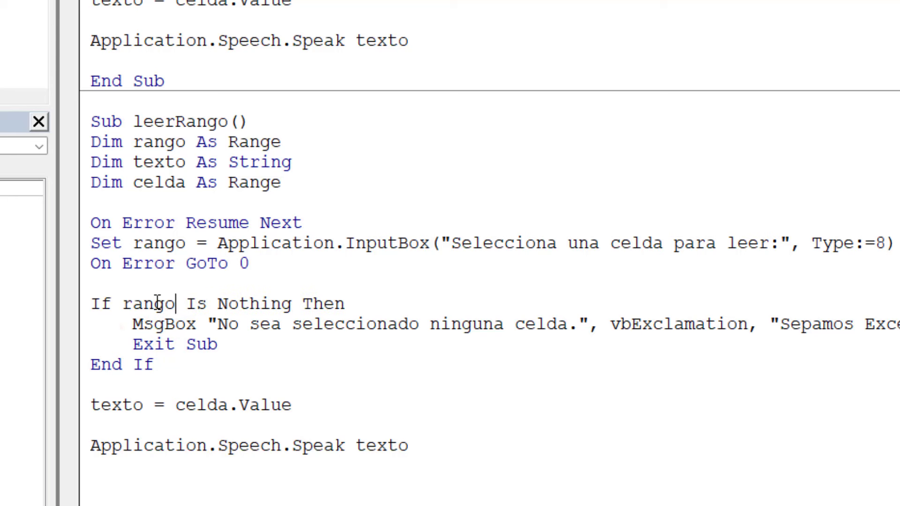
{"action": "left_click", "coordinate": [158, 385]}
Insert 'For Each celda In rango' above texto = celda.Value and remove the blank line before Speak.
{"action": "key", "text": "Return"}
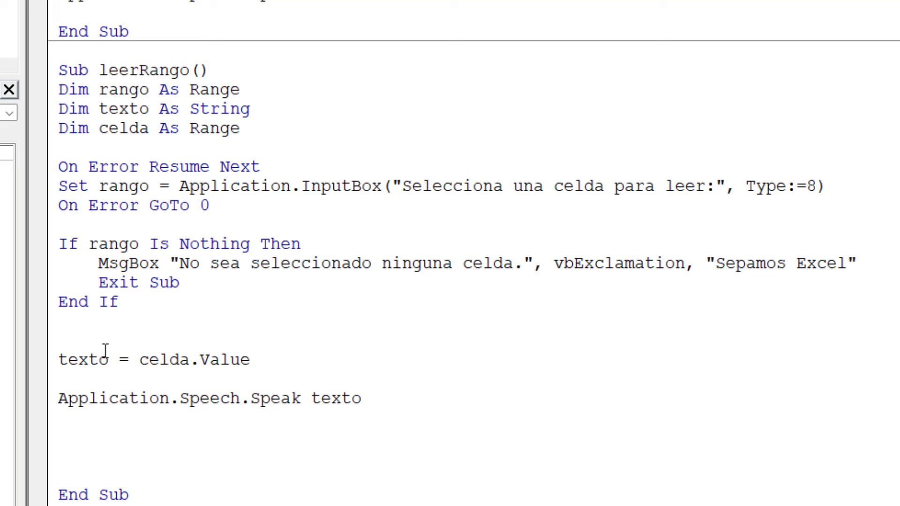
{"action": "type", "text": "for each"}
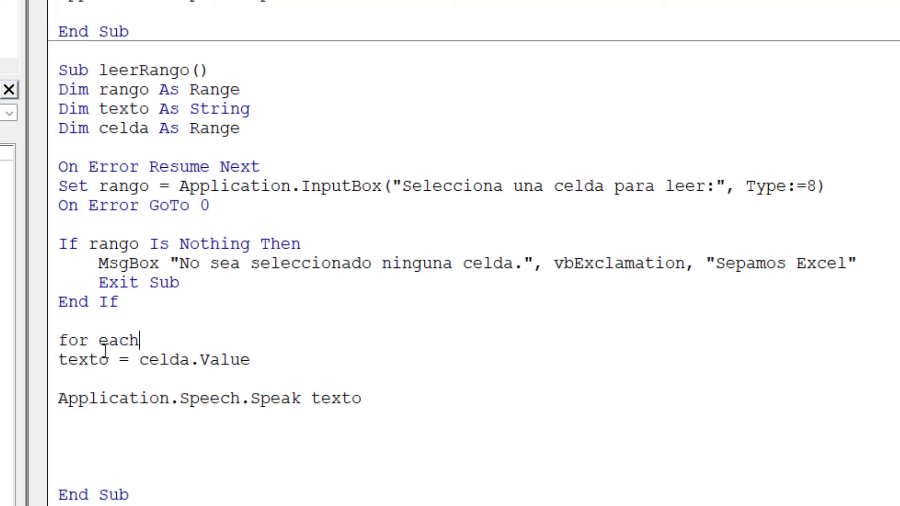
{"action": "key", "text": "BackSpace"}
{"action": "type", "text": "h"}
{"action": "type", "text": " celda In "}
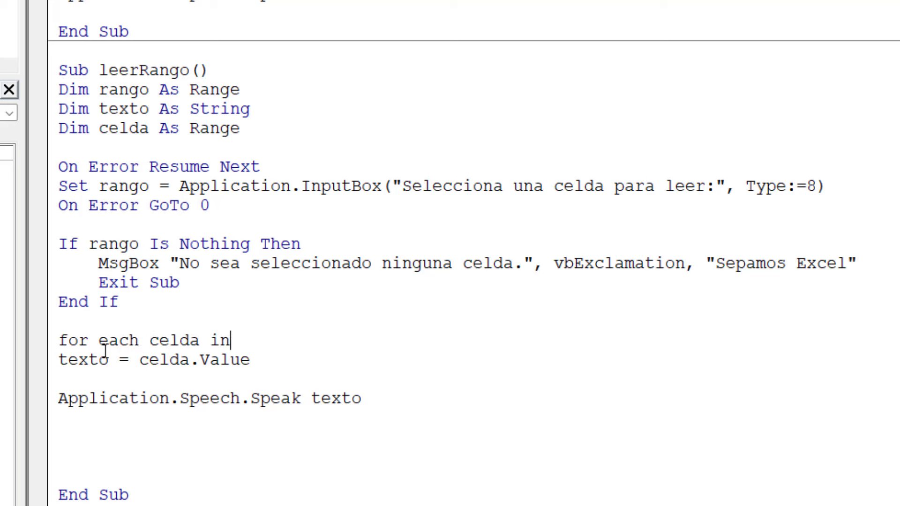
{"action": "type", "text": "rango"}
{"action": "key", "text": "Down"}
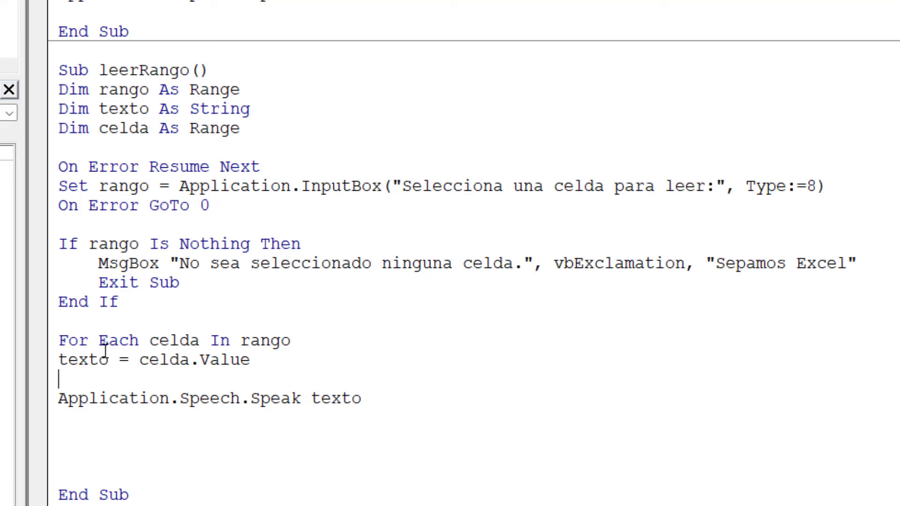
{"action": "key", "text": "BackSpace"}
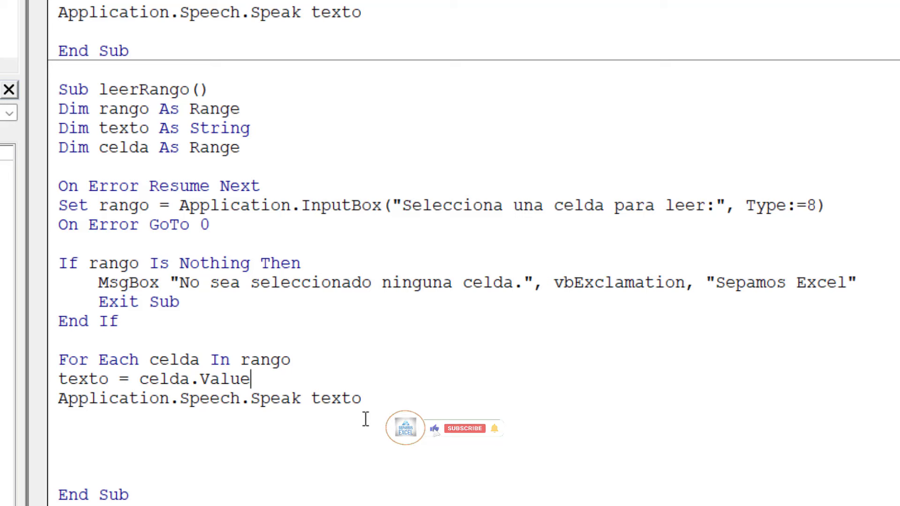
{"action": "left_click", "coordinate": [365, 399]}
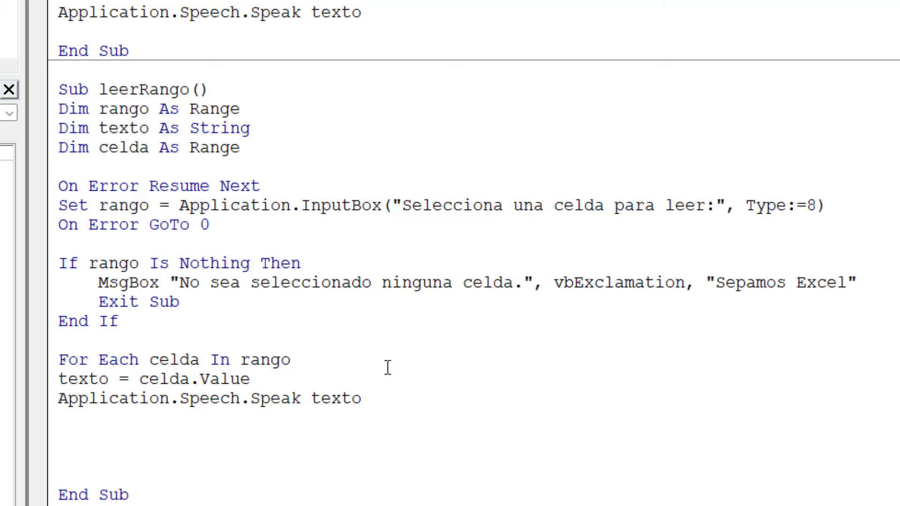
Append ', SpeakAsync:=True' to the Application.Speech.Speak texto line, fixing the capital A.
{"action": "type", "text": ","}
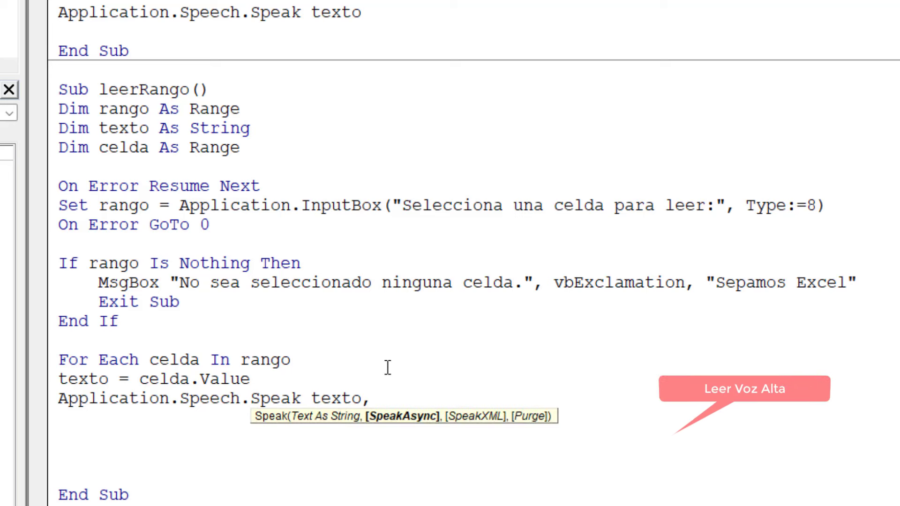
{"action": "type", "text": " \"Sepa"}
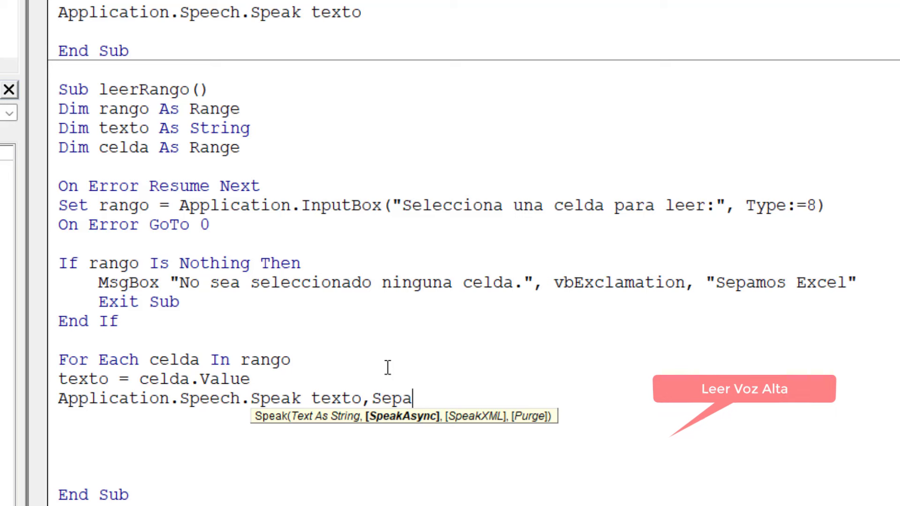
{"action": "key", "text": "BackSpace"}
{"action": "key", "text": "BackSpace"}
{"action": "key", "text": "BackSpace"}
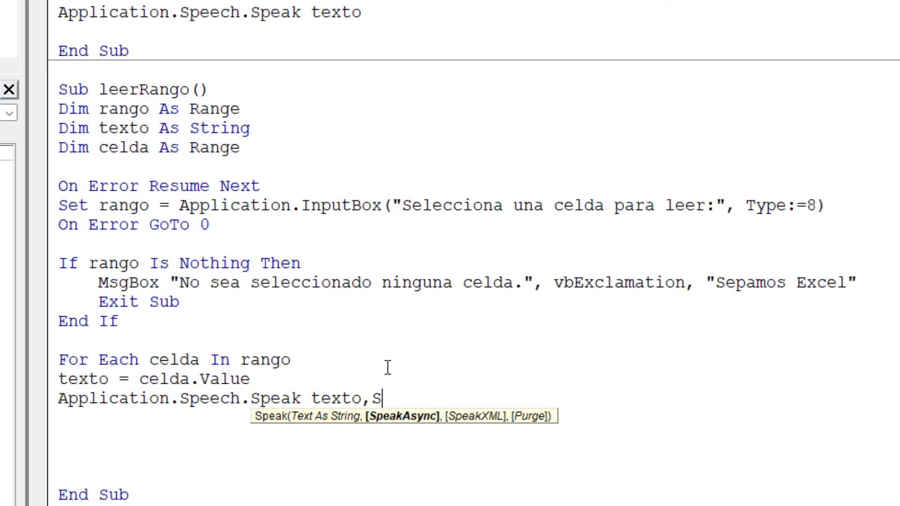
{"action": "type", "text": "peak"}
{"action": "type", "text": "as"}
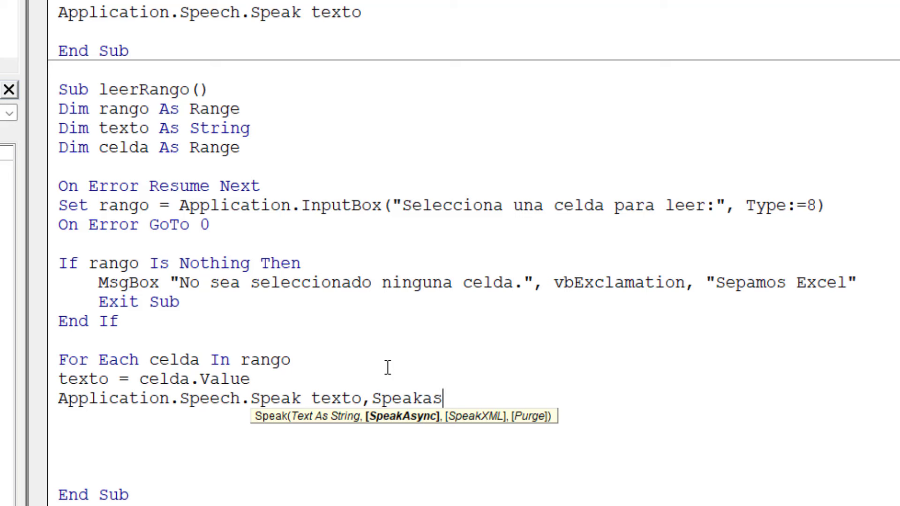
{"action": "type", "text": "yn"}
{"action": "type", "text": "tu"}
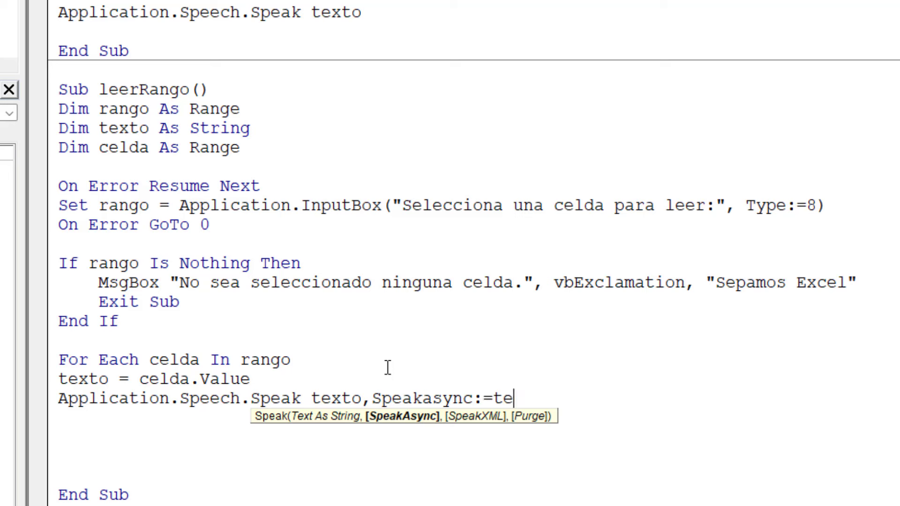
{"action": "key", "text": "BackSpace"}
{"action": "key", "text": "BackSpace"}
{"action": "type", "text": "ru"}
{"action": "key", "text": "Return"}
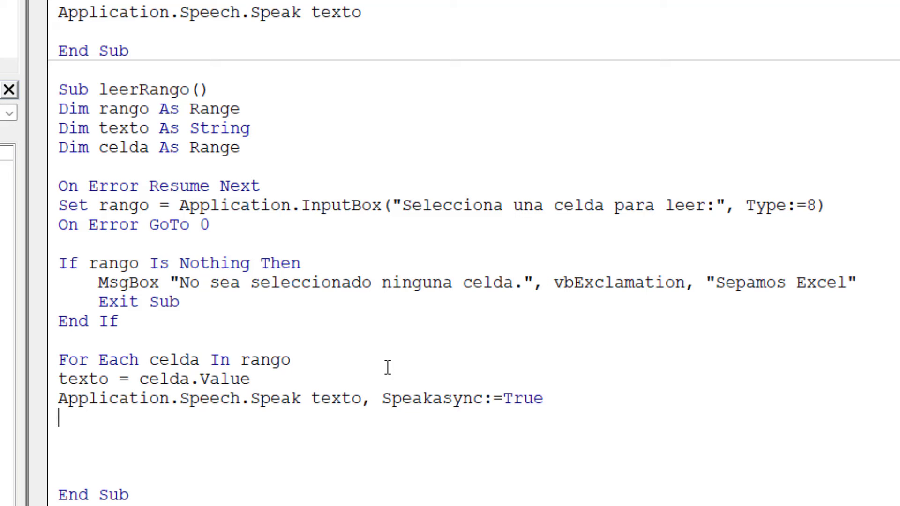
{"action": "left_click", "coordinate": [422, 396]}
{"action": "left_click", "coordinate": [439, 400]}
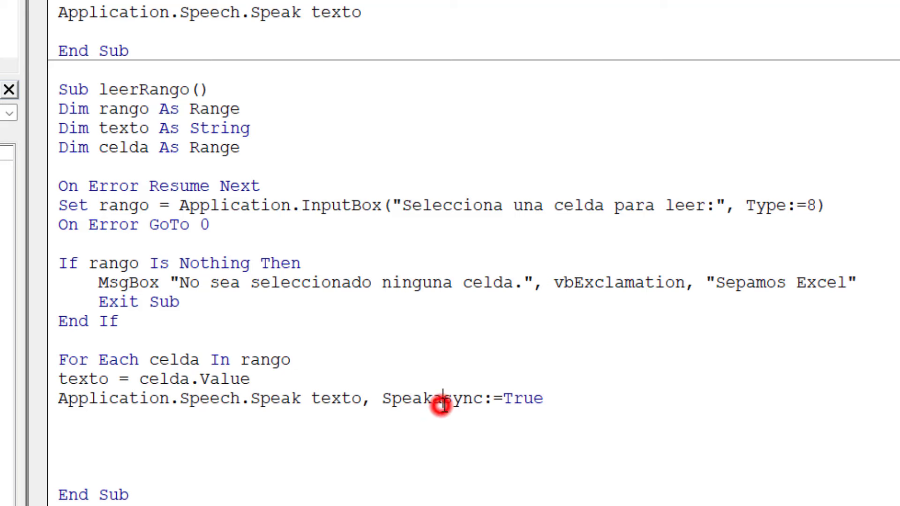
{"action": "key", "text": "BackSpace"}
{"action": "type", "text": "A"}
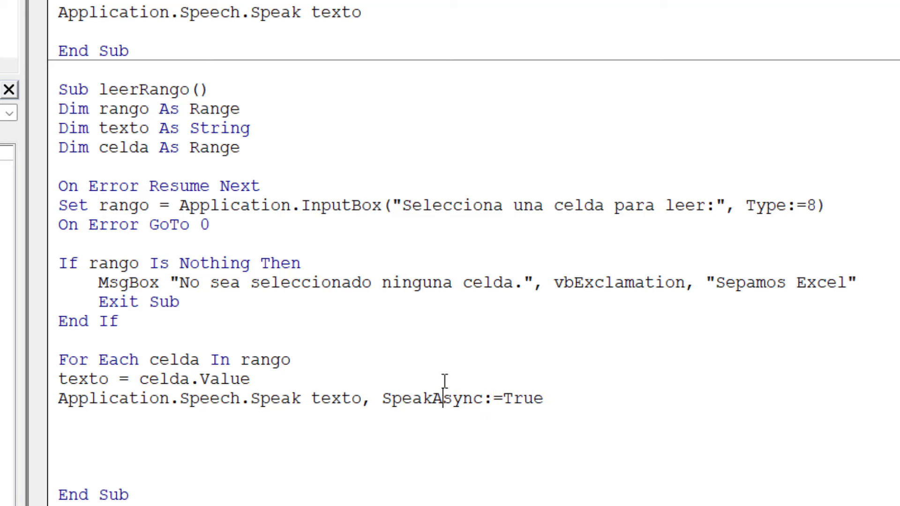
{"action": "left_click", "coordinate": [434, 420]}
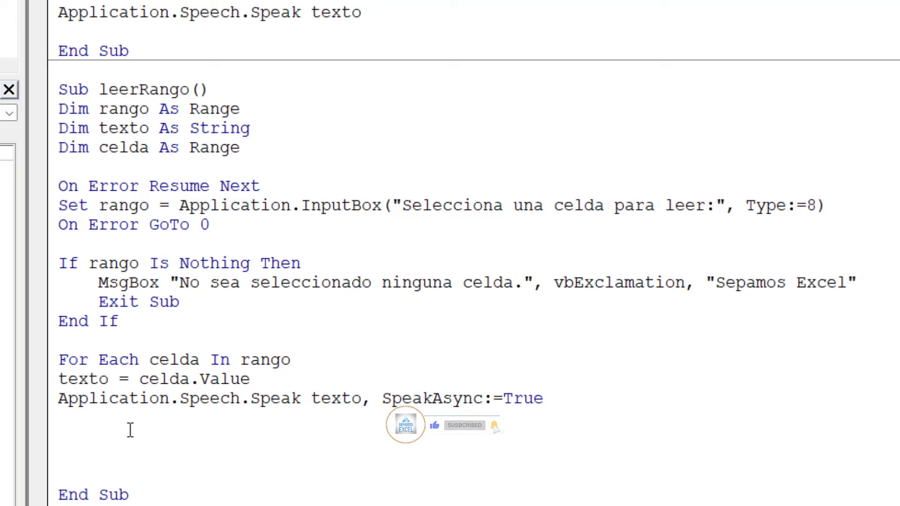
Add 'DoEvents' and 'Next celda' after the Speak line and delete the blank lines before End Sub.
{"action": "type", "text": "D"}
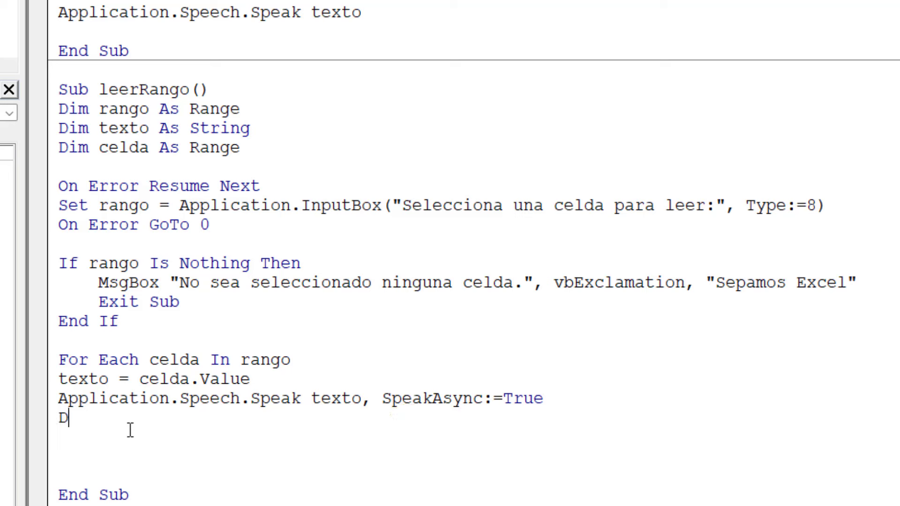
{"action": "type", "text": "oEv"}
{"action": "type", "text": "ens"}
{"action": "key", "text": "BackSpace"}
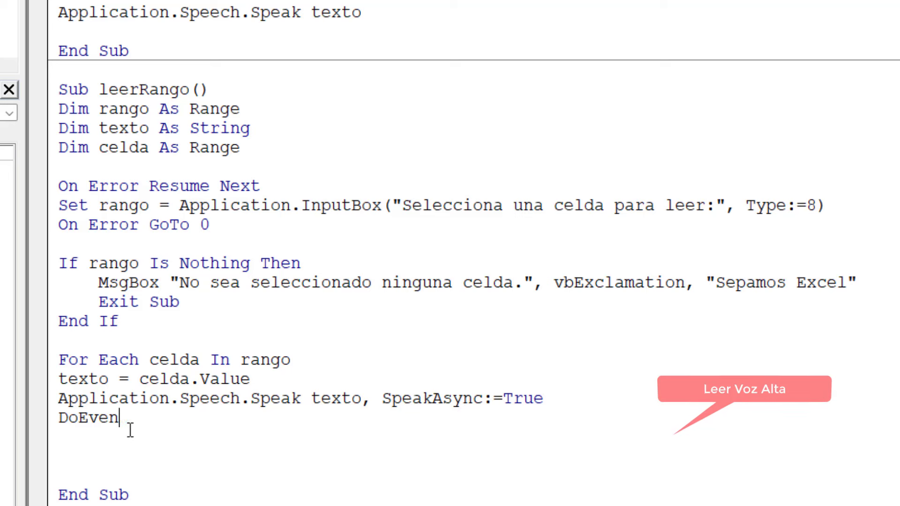
{"action": "type", "text": "ts"}
{"action": "key", "text": "Return"}
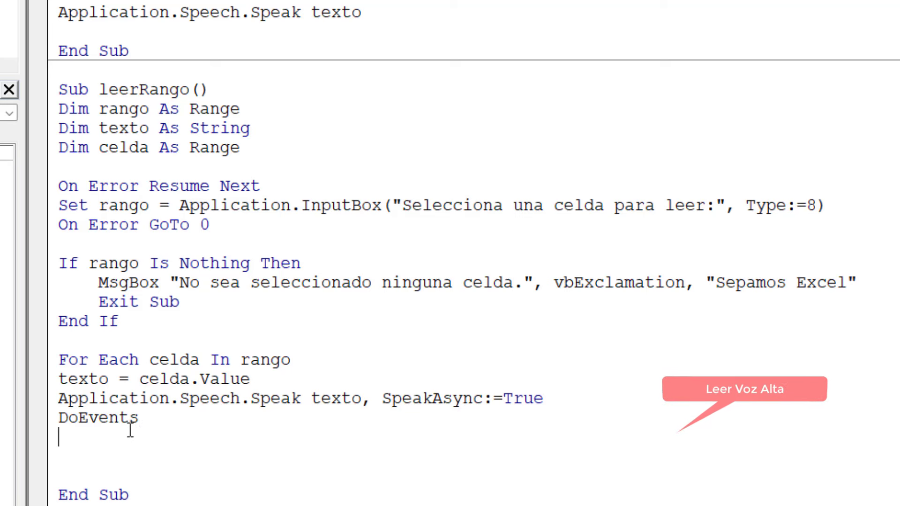
{"action": "type", "text": "next"}
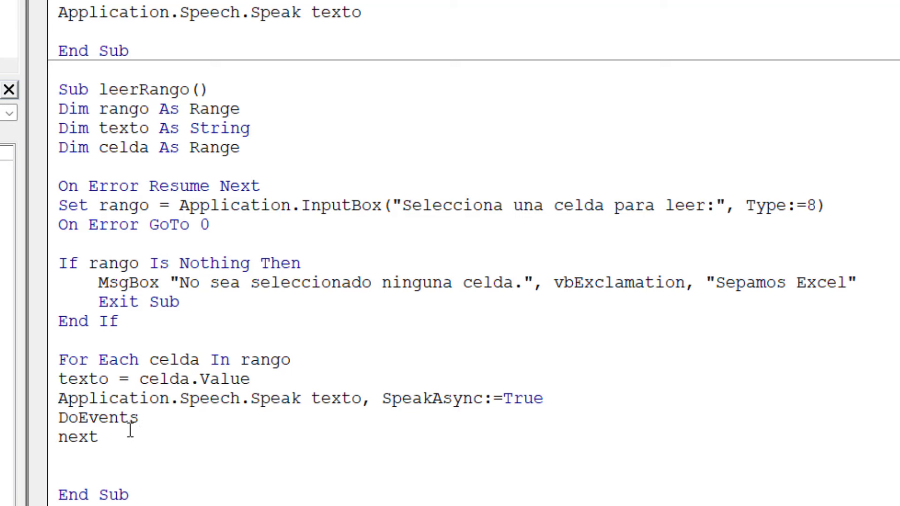
{"action": "type", "text": " celda"}
{"action": "left_click", "coordinate": [110, 461]}
{"action": "key", "text": "BackSpace"}
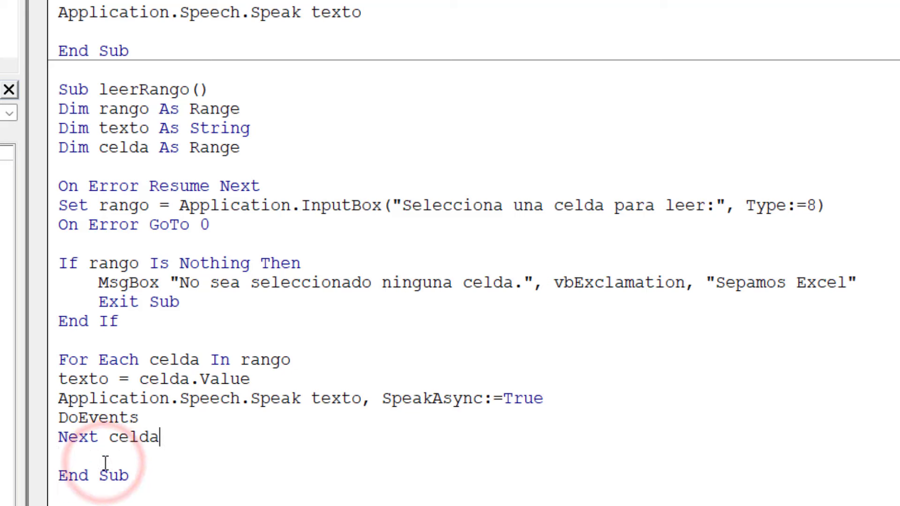
{"action": "left_click", "coordinate": [62, 446]}
{"action": "key", "text": "BackSpace"}
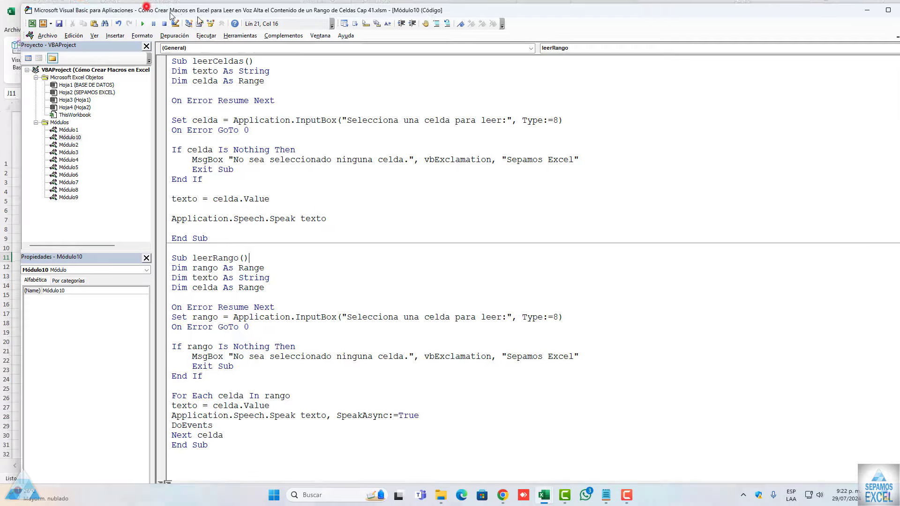
Run leerRango on cell A1 alone.
{"action": "left_click_drag", "start_coordinate": [328, 6], "coordinate": [349, 14]}
{"action": "key", "text": "F5"}
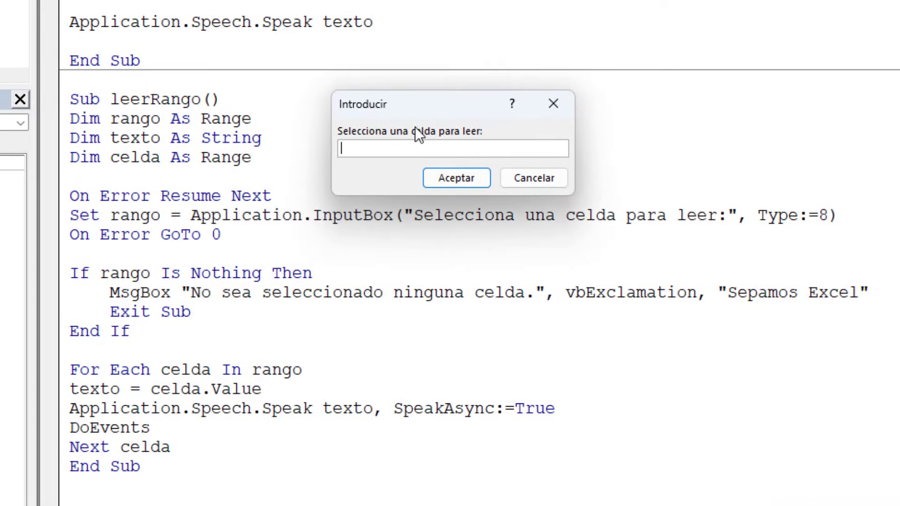
{"action": "mouse_move", "coordinate": [480, 104]}
{"action": "left_mouse_down"}
{"action": "mouse_move", "coordinate": [480, 277]}
{"action": "mouse_move", "coordinate": [431, 261]}
{"action": "left_mouse_up"}
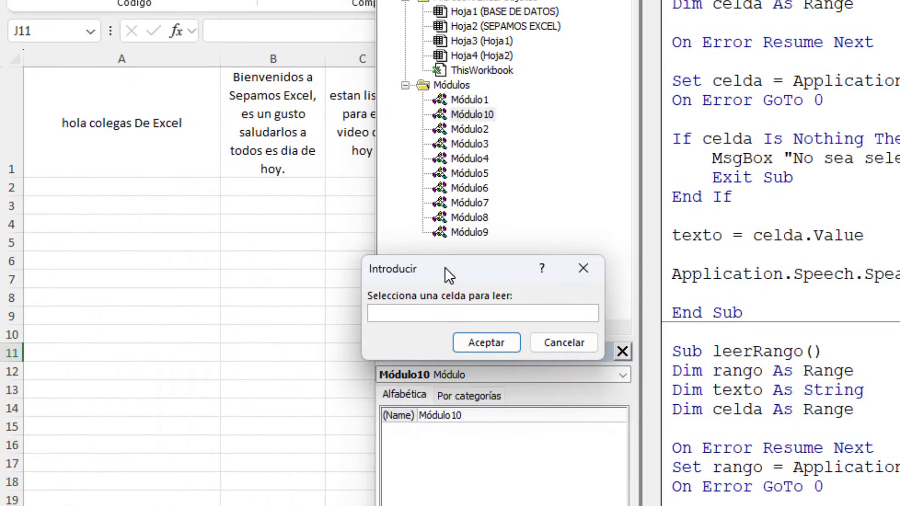
{"action": "left_click", "coordinate": [90, 115]}
{"action": "left_click", "coordinate": [471, 343]}
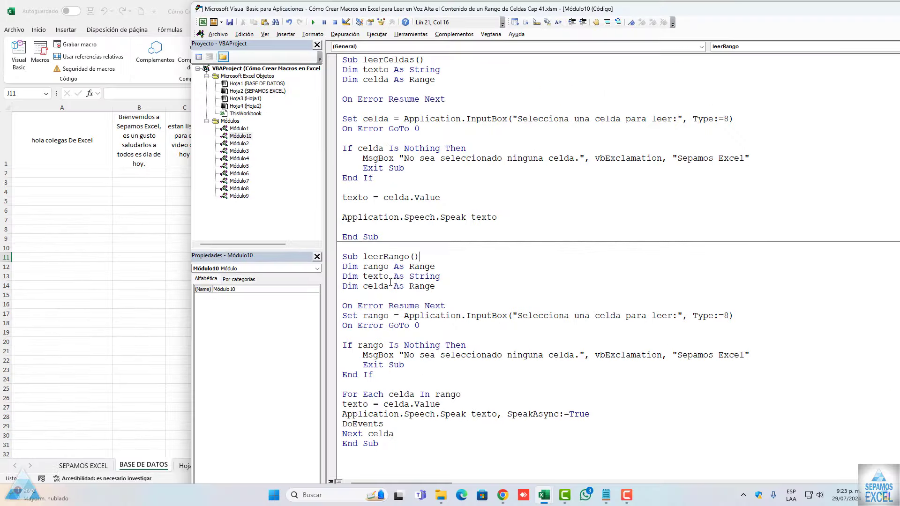
Run leerRango again on range A1:B1 so both texts are read aloud.
{"action": "key", "text": "F5"}
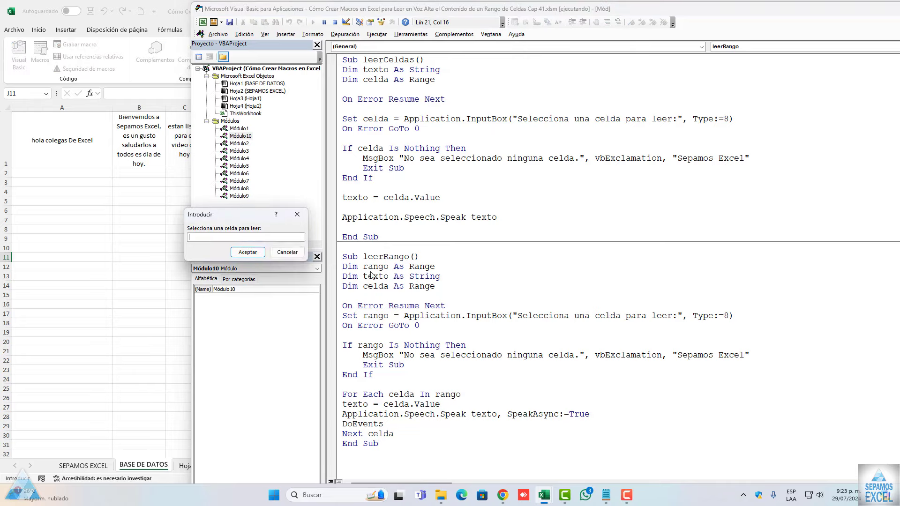
{"action": "left_click_drag", "start_coordinate": [242, 218], "coordinate": [139, 222]}
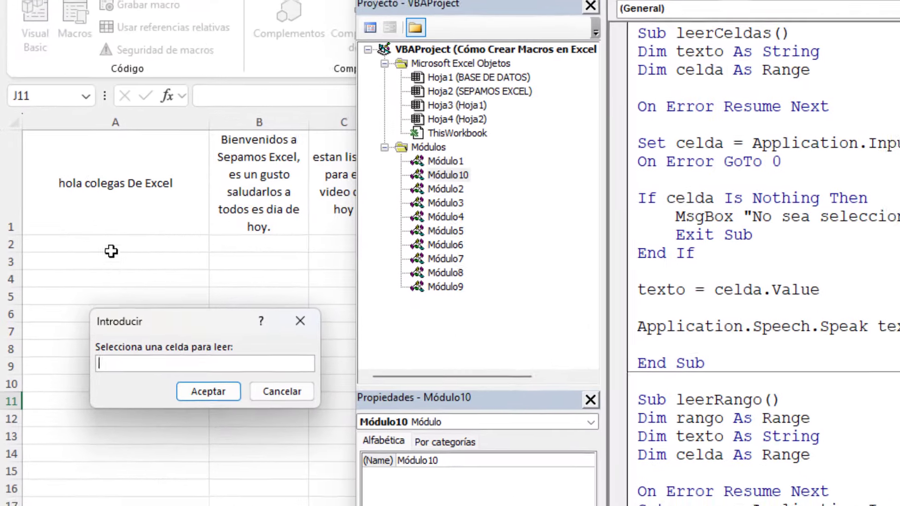
{"action": "left_click_drag", "start_coordinate": [53, 157], "coordinate": [143, 156]}
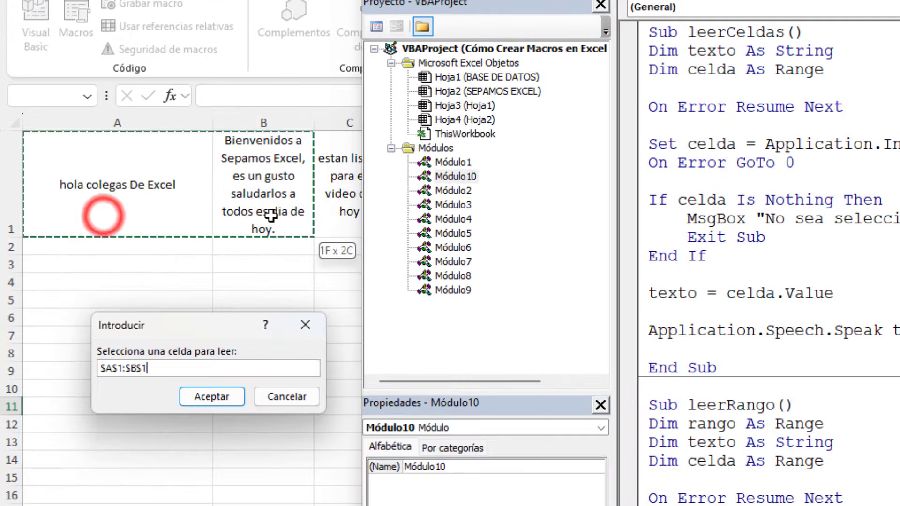
{"action": "left_click", "coordinate": [212, 396]}
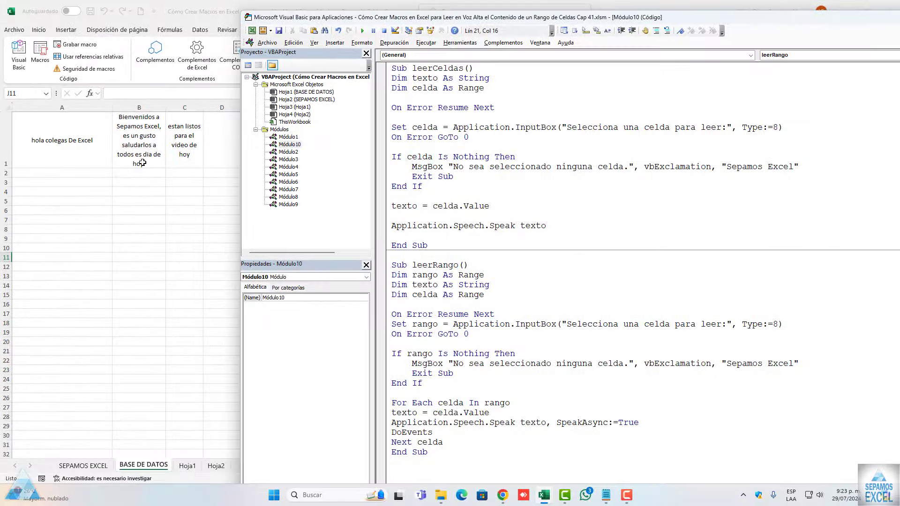
Run leerRango on range A1:C1 so all three cell texts are read aloud.
{"action": "left_click", "coordinate": [418, 315]}
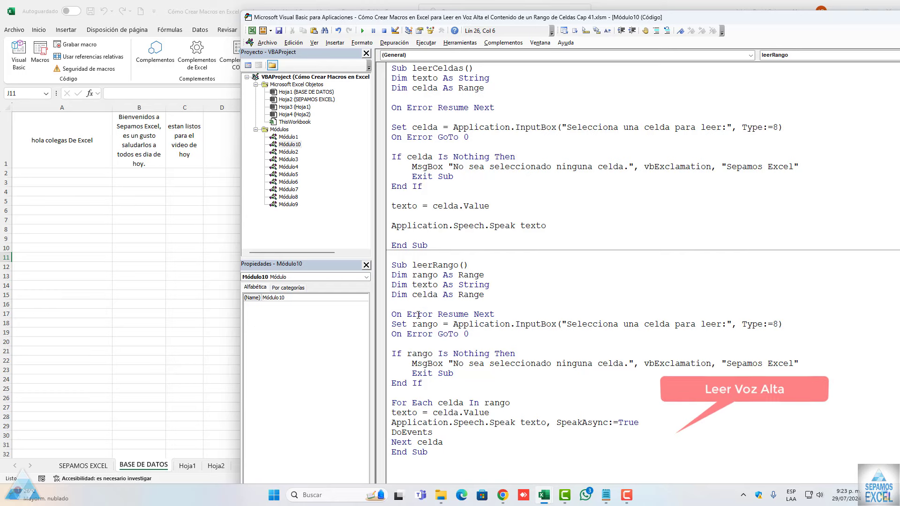
{"action": "key", "text": "F5"}
{"action": "left_click", "coordinate": [103, 211]}
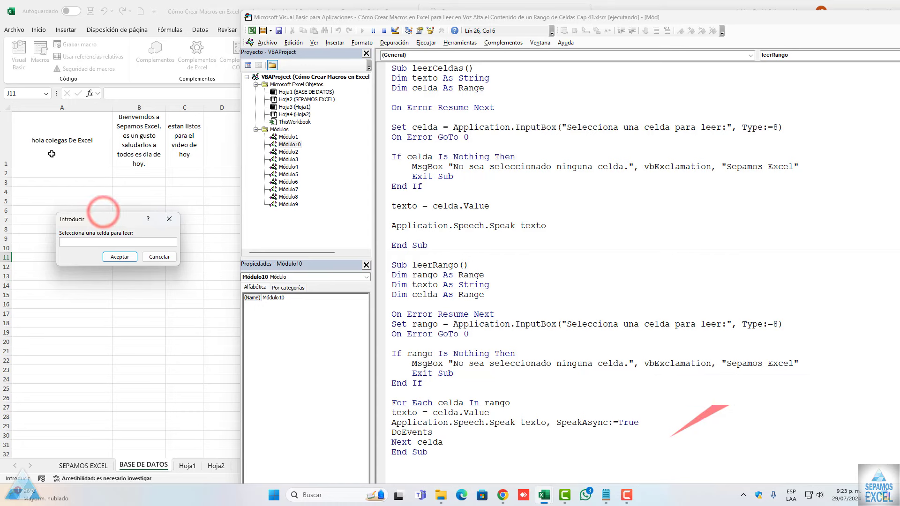
{"action": "left_click_drag", "start_coordinate": [52, 152], "coordinate": [185, 150]}
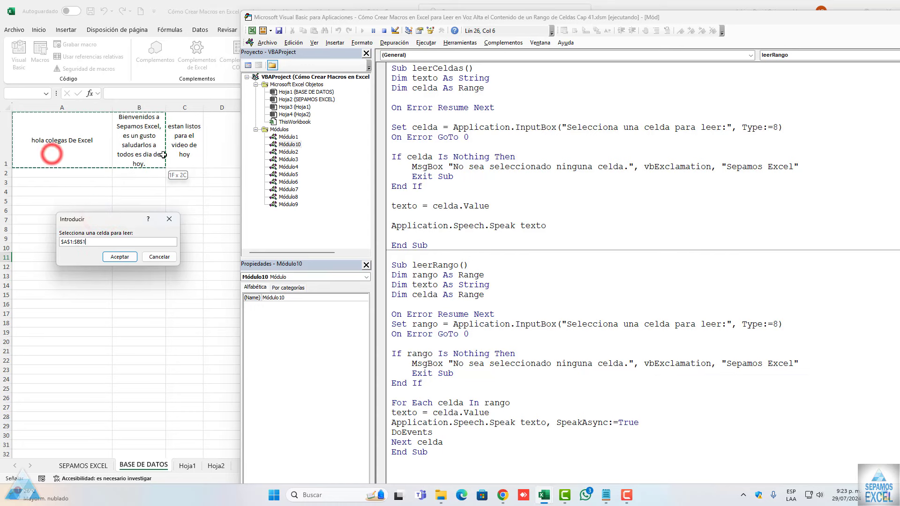
{"action": "left_click", "coordinate": [126, 257]}
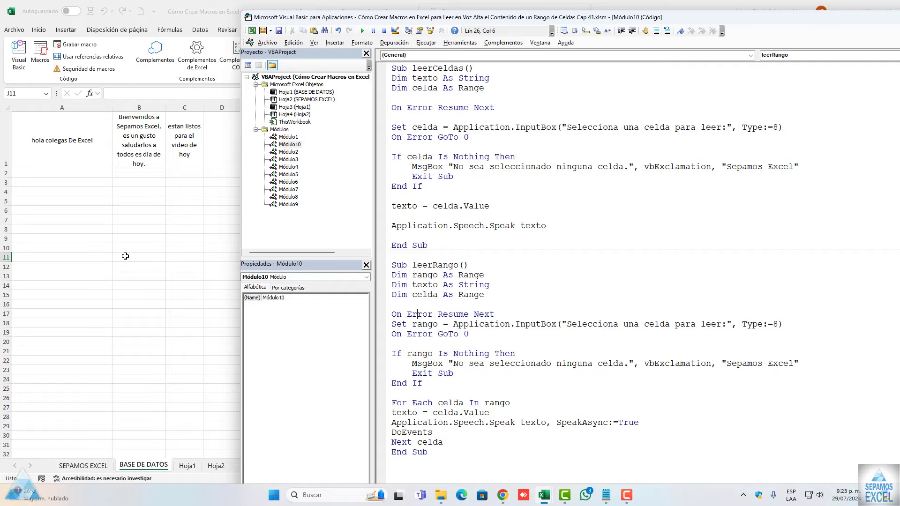
Walk through the leerRango and leerCeldas code lines in the maximized editor.
{"action": "double_click", "coordinate": [669, 17]}
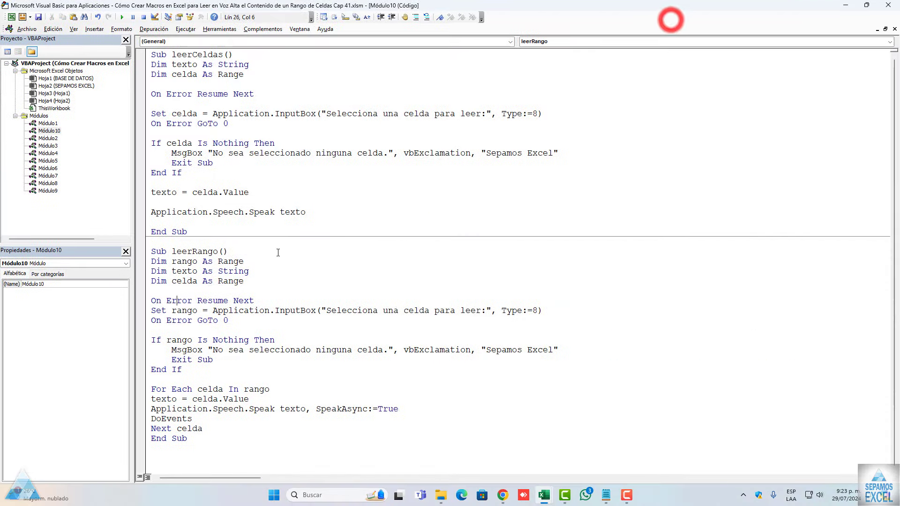
{"action": "left_click", "coordinate": [263, 280]}
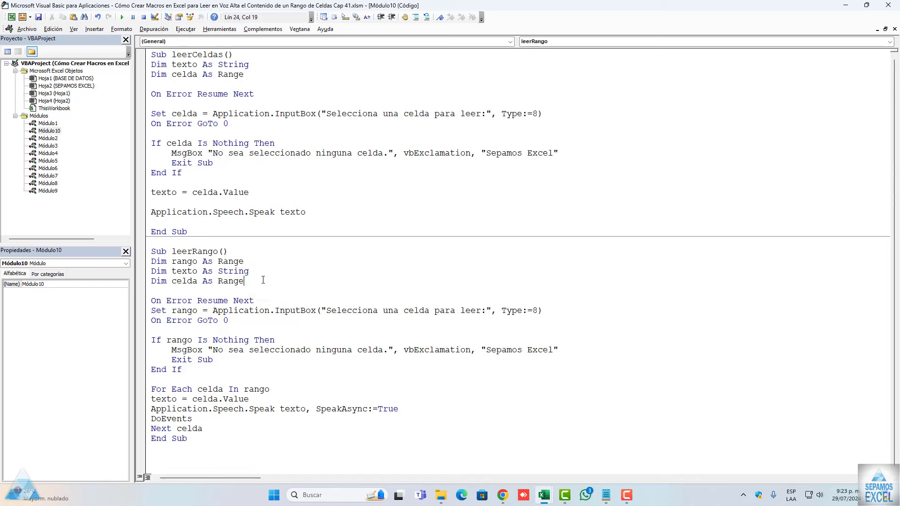
{"action": "left_click", "coordinate": [226, 136]}
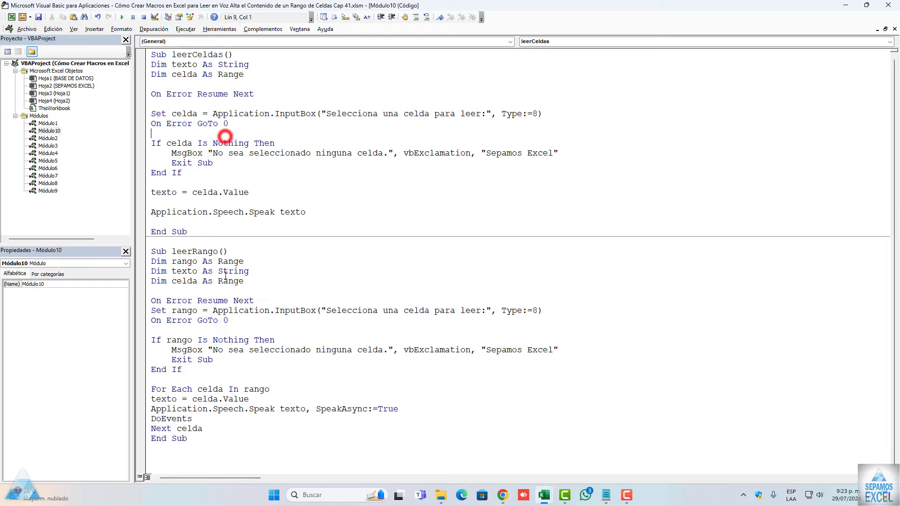
{"action": "left_click", "coordinate": [216, 312]}
{"action": "left_click", "coordinate": [207, 153]}
{"action": "left_click", "coordinate": [214, 359]}
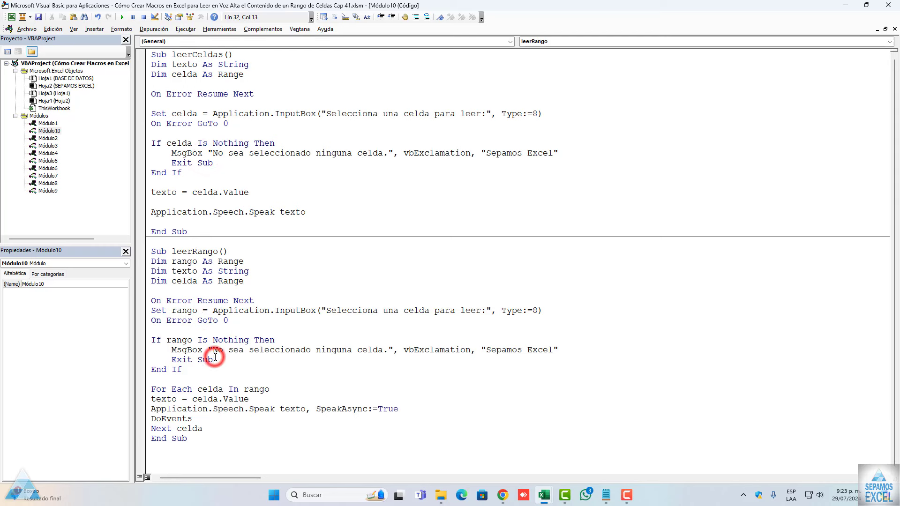
{"action": "left_click", "coordinate": [231, 186]}
{"action": "left_click", "coordinate": [222, 350]}
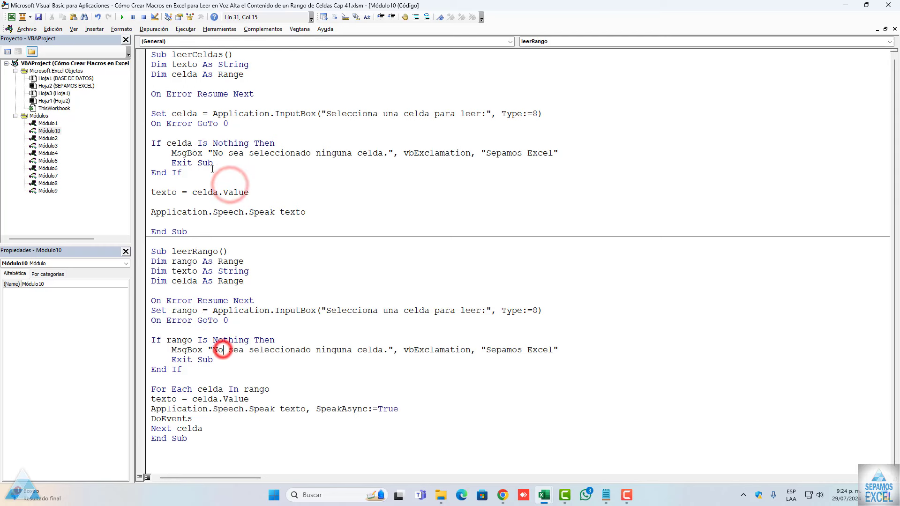
{"action": "left_click", "coordinate": [212, 169]}
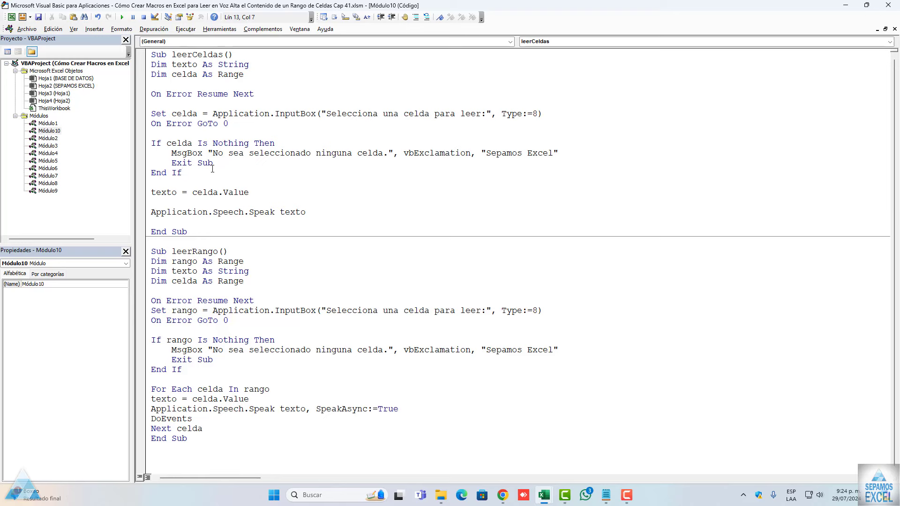
{"action": "left_click", "coordinate": [214, 310]}
{"action": "left_click", "coordinate": [214, 123]}
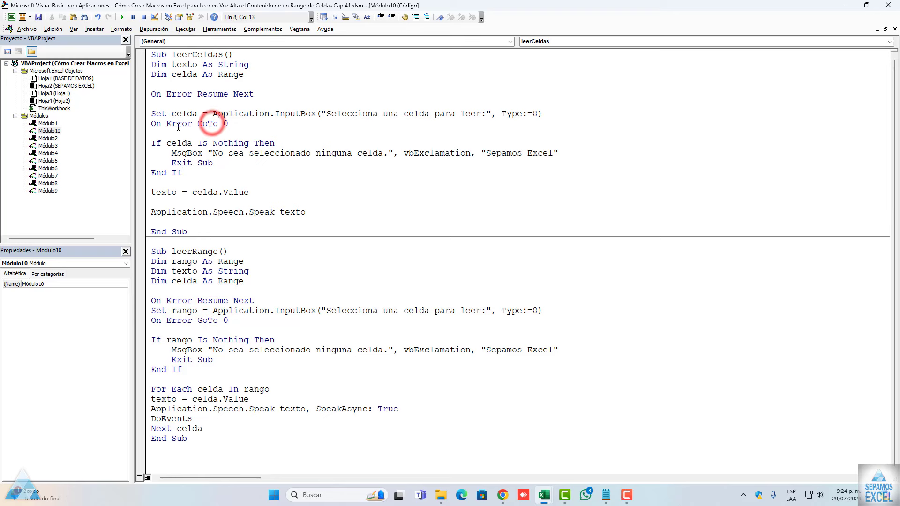
Delete the blank lines after On Error Resume Next and texto = celda.Value, then minimize the editor.
{"action": "left_click", "coordinate": [170, 104]}
{"action": "key", "text": "BackSpace"}
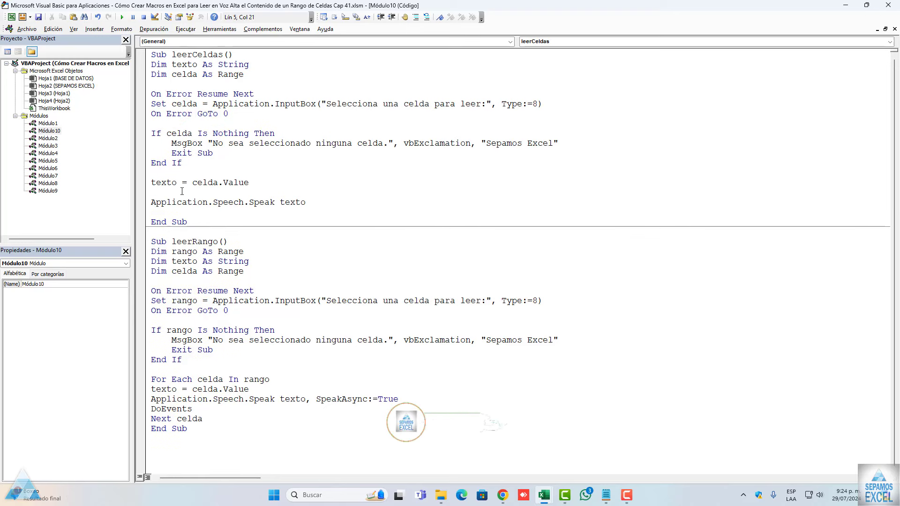
{"action": "left_click", "coordinate": [172, 194]}
{"action": "key", "text": "BackSpace"}
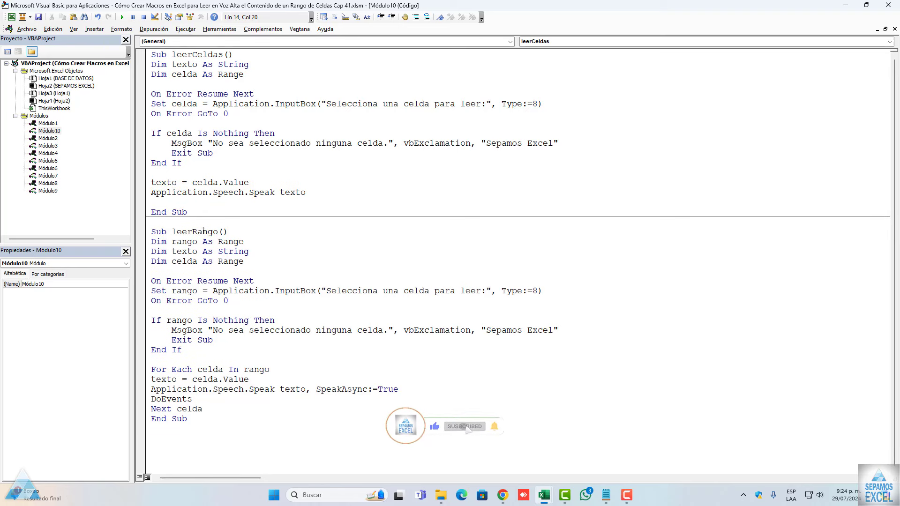
{"action": "left_click", "coordinate": [845, 5]}
Enter 'suscribete al canal, que es gratis. Gracias por su apoyo' into cell D1.
{"action": "left_click", "coordinate": [69, 152]}
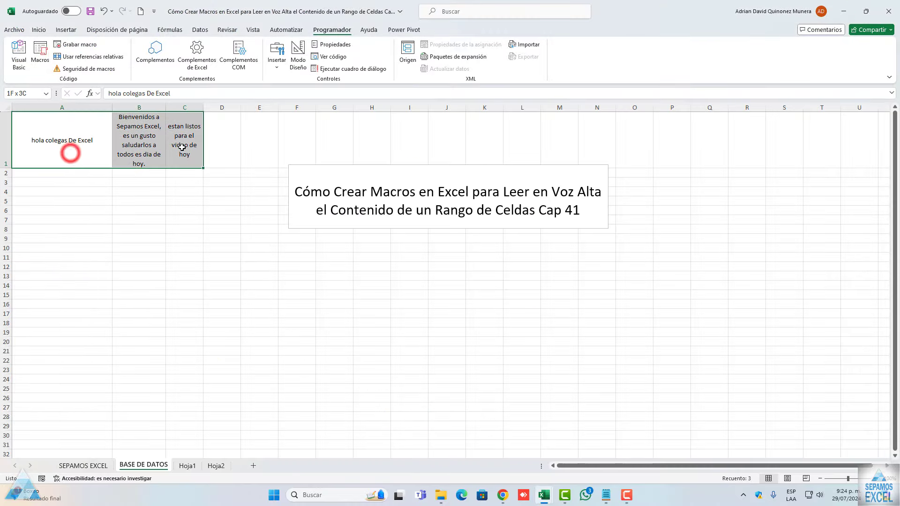
{"action": "left_click", "coordinate": [205, 240]}
{"action": "left_click", "coordinate": [227, 140]}
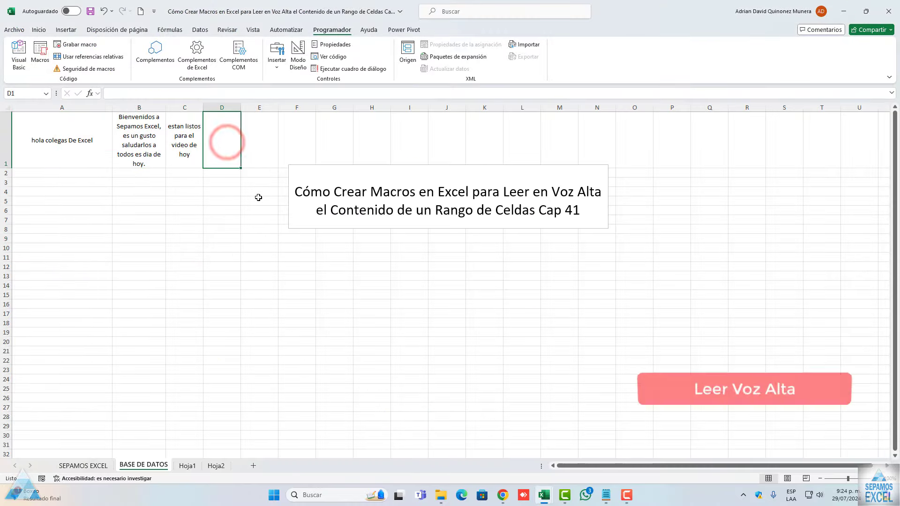
{"action": "type", "text": "suscribi"}
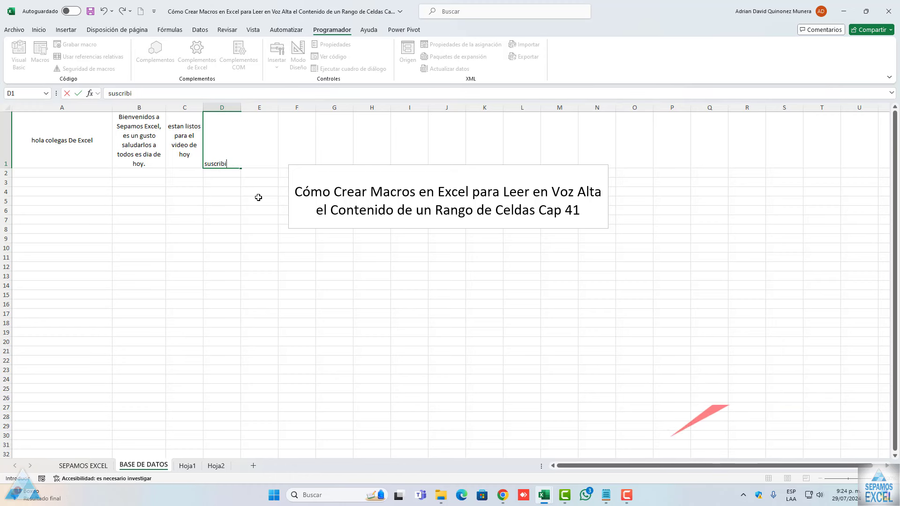
{"action": "type", "text": "et "}
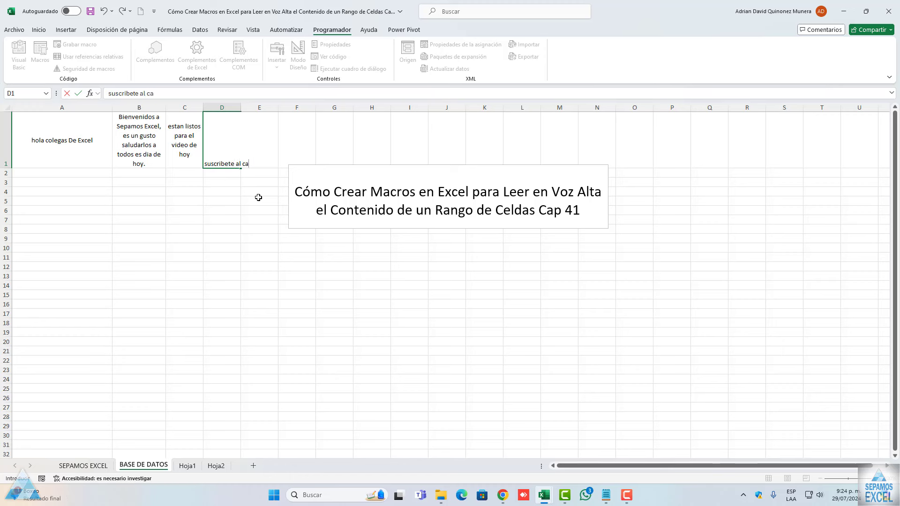
{"action": "type", "text": "nal, que es grati"}
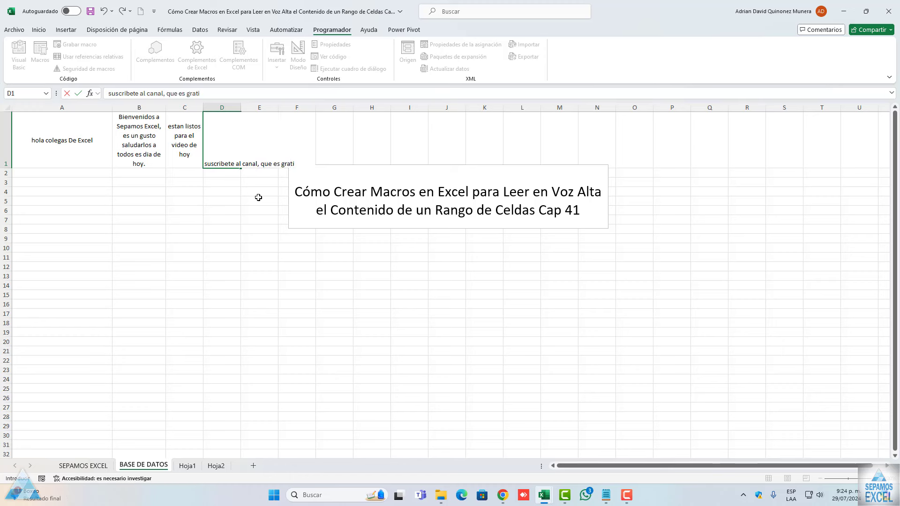
{"action": "type", "text": "gra"}
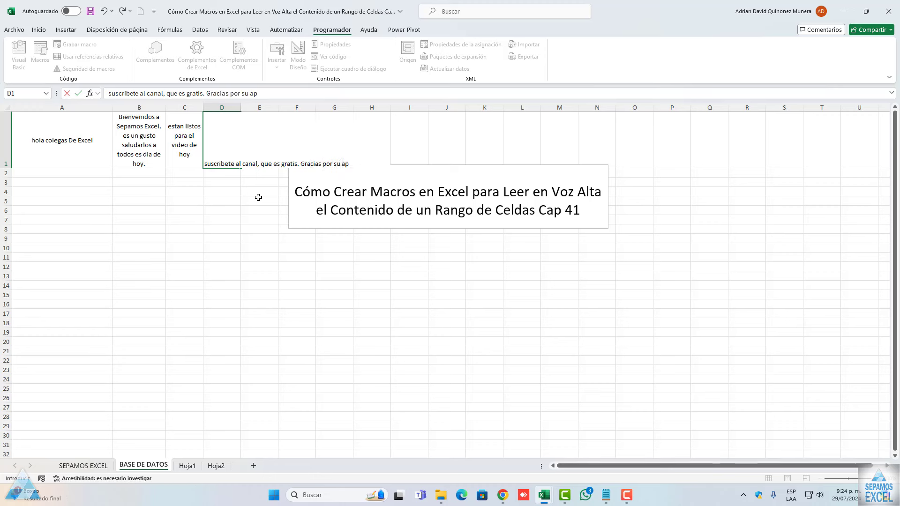
{"action": "type", "text": "oyo"}
{"action": "left_click", "coordinate": [258, 197]}
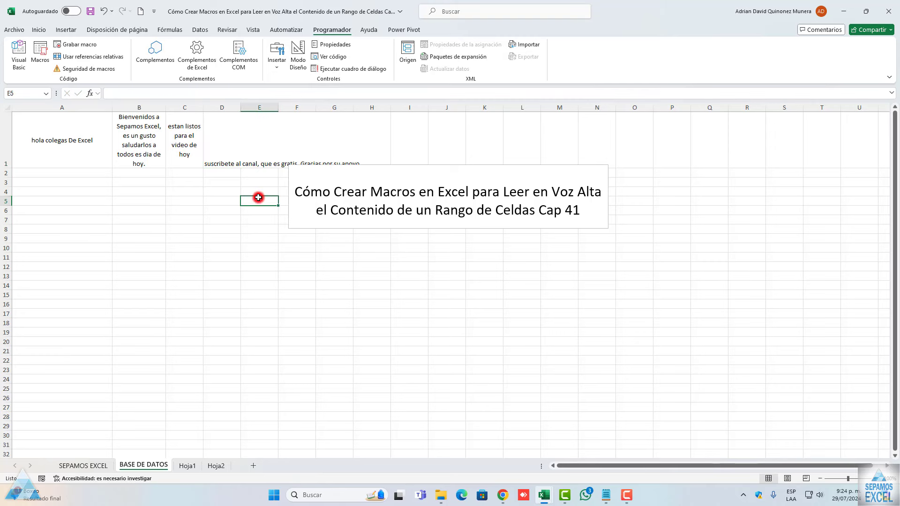
Center cell D1's text vertically and horizontally and wrap it onto several lines.
{"action": "left_click", "coordinate": [234, 147]}
{"action": "left_click", "coordinate": [39, 29]}
{"action": "left_click", "coordinate": [219, 62]}
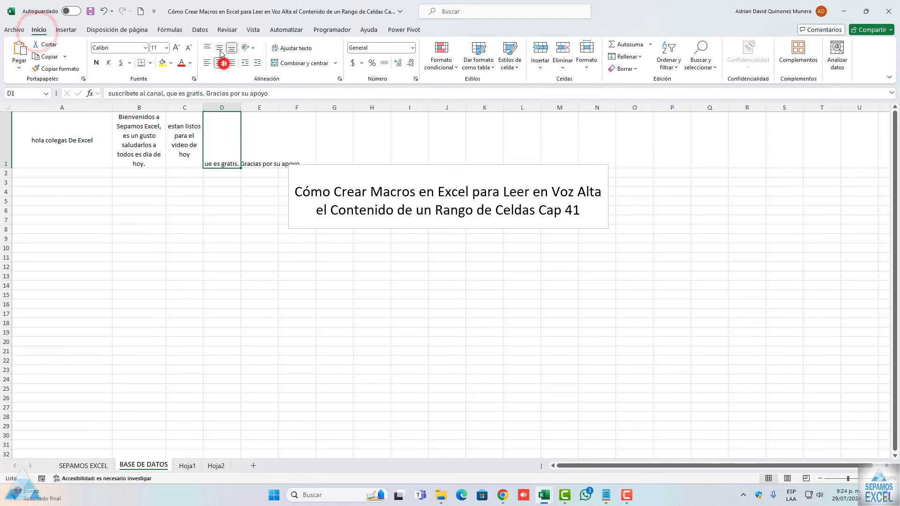
{"action": "left_click", "coordinate": [219, 48]}
{"action": "left_click", "coordinate": [293, 47]}
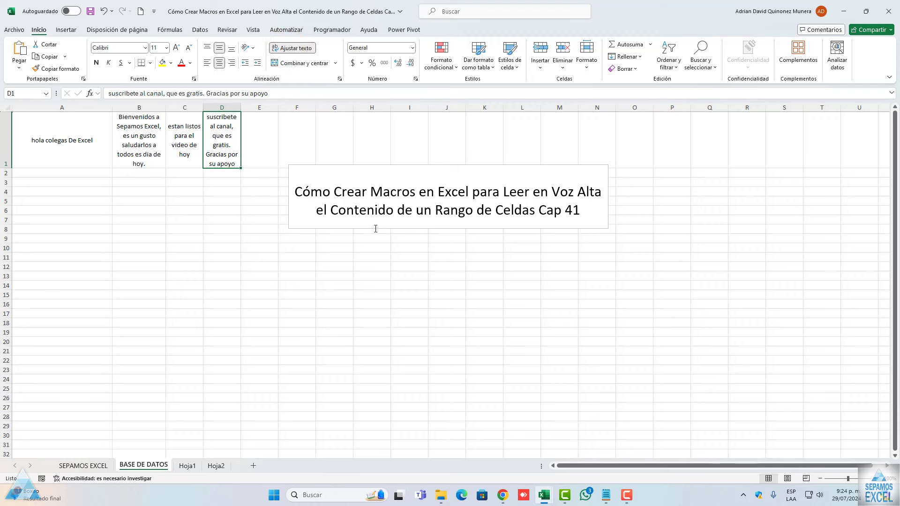
Move the title text box lower and right, then widen columns B, C and D.
{"action": "left_click_drag", "start_coordinate": [376, 228], "coordinate": [430, 287]}
{"action": "left_click_drag", "start_coordinate": [74, 149], "coordinate": [225, 140]}
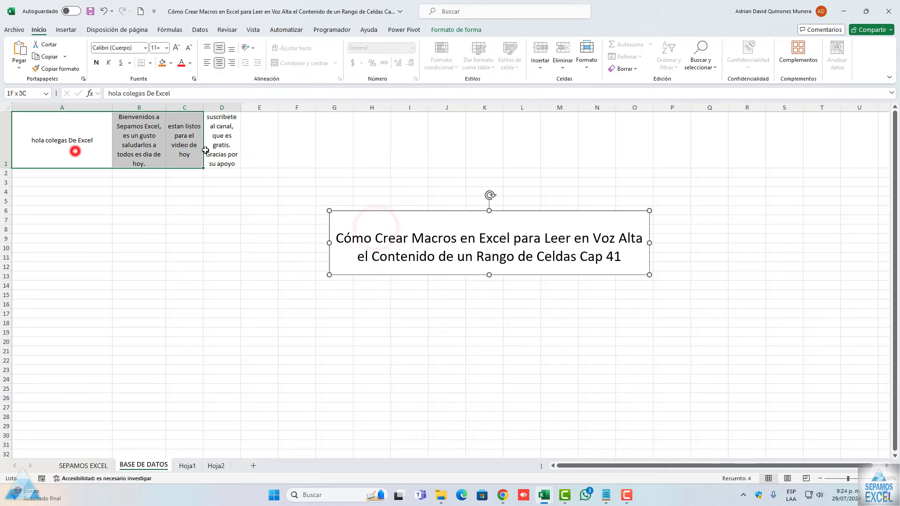
{"action": "left_click_drag", "start_coordinate": [238, 107], "coordinate": [281, 107]}
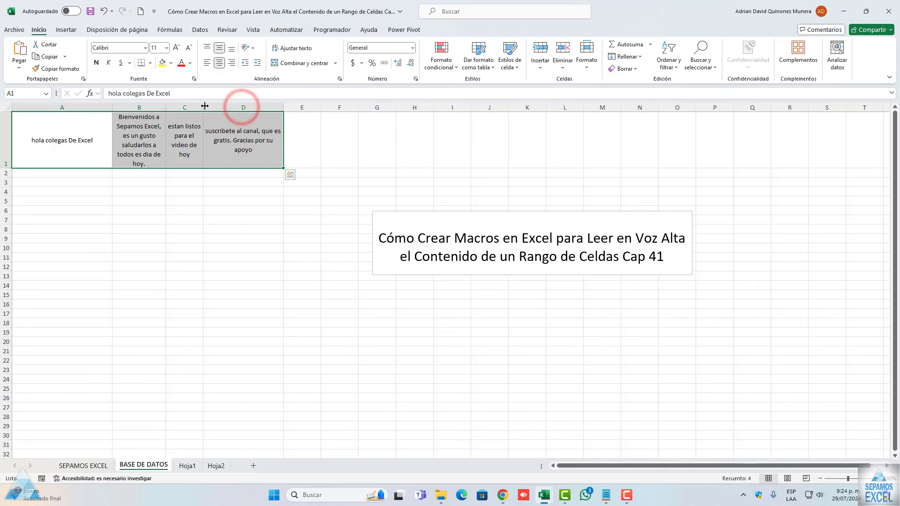
{"action": "left_click_drag", "start_coordinate": [203, 108], "coordinate": [250, 107]}
{"action": "left_click_drag", "start_coordinate": [166, 108], "coordinate": [212, 108]}
Enlarge the A1:D1 texts to font size 16 and bring up the Programador tab.
{"action": "left_click_drag", "start_coordinate": [81, 141], "coordinate": [312, 138]}
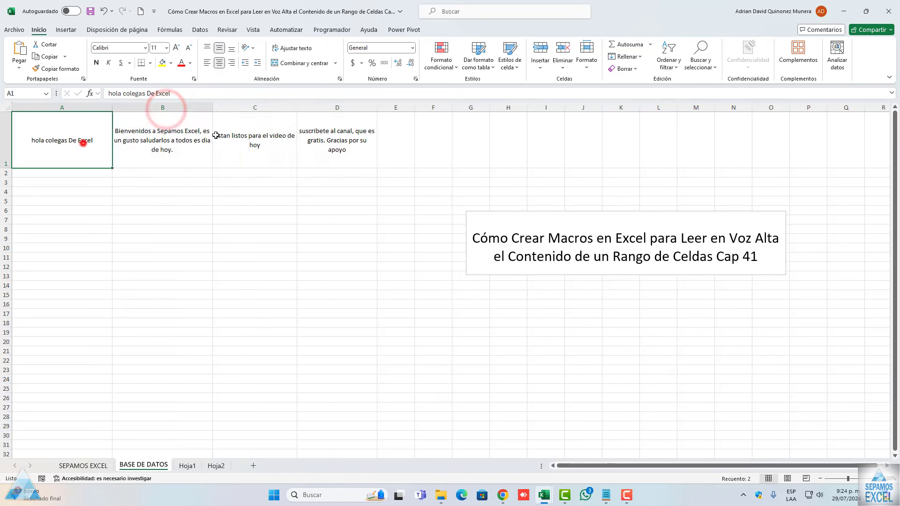
{"action": "left_click", "coordinate": [176, 47]}
{"action": "left_click", "coordinate": [176, 47]}
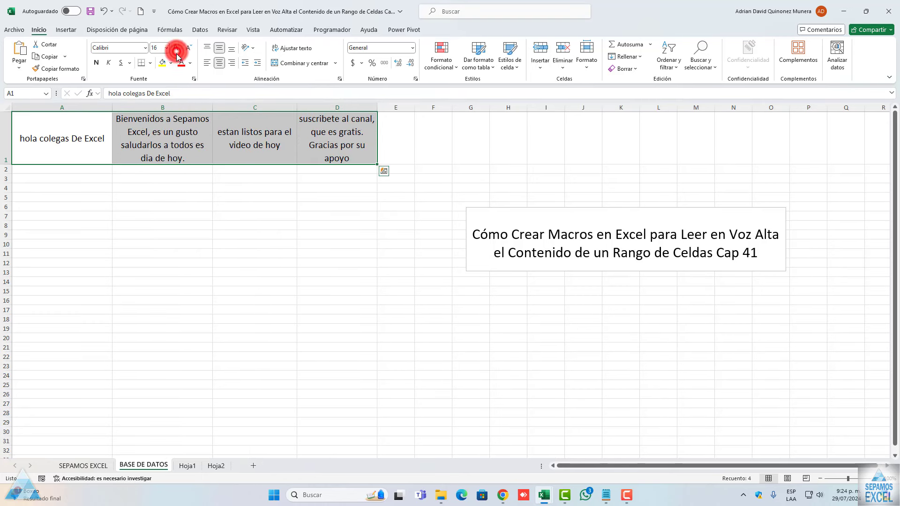
{"action": "left_click", "coordinate": [234, 189]}
{"action": "left_click", "coordinate": [178, 138]}
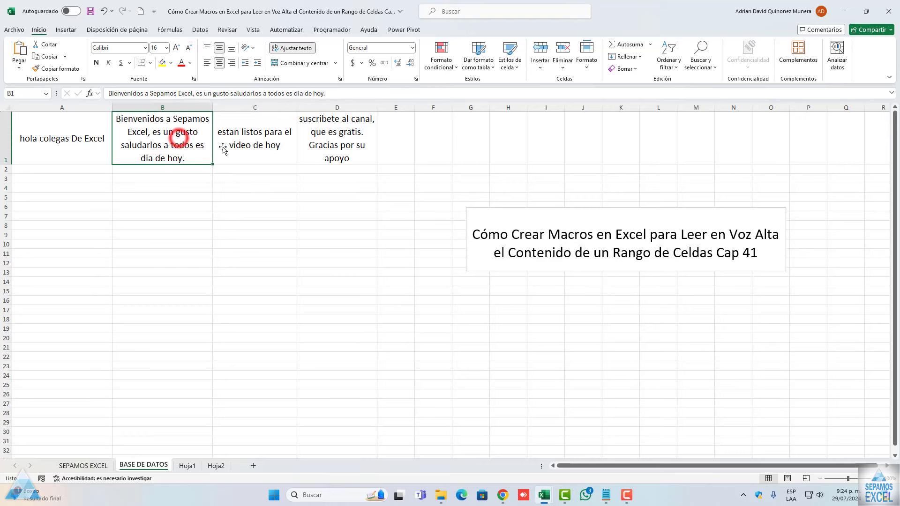
{"action": "left_click", "coordinate": [294, 148]}
{"action": "left_click", "coordinate": [332, 30]}
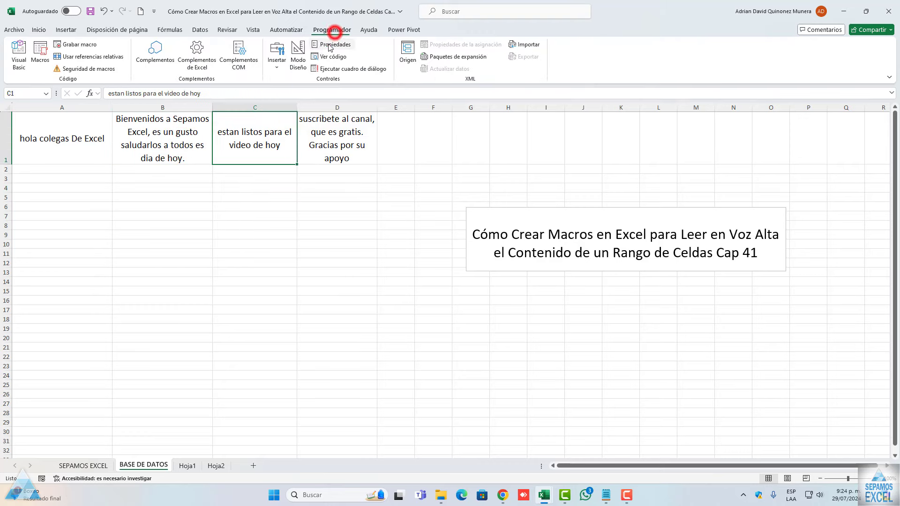
Open the Visual Basic editor as a smaller floating window beside the sheet.
{"action": "left_click", "coordinate": [12, 64]}
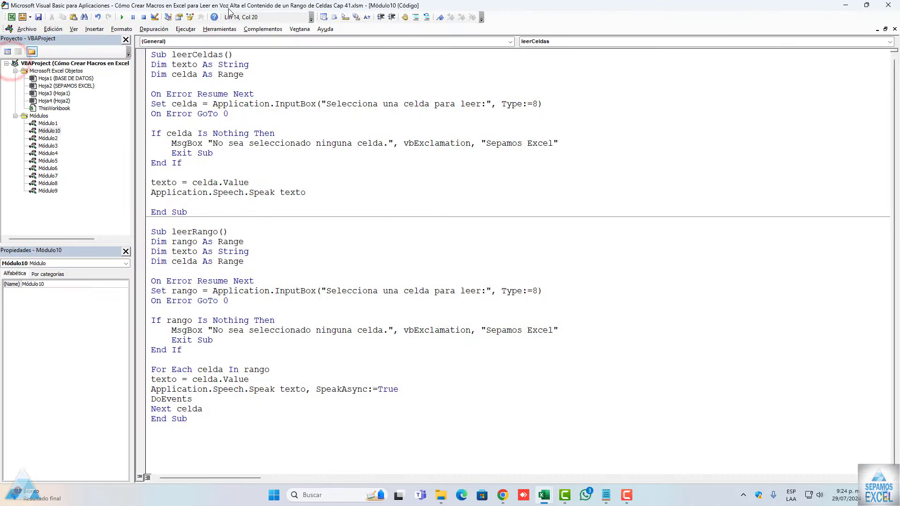
{"action": "mouse_move", "coordinate": [228, 9]}
{"action": "left_mouse_down"}
{"action": "mouse_move", "coordinate": [487, 154]}
{"action": "mouse_move", "coordinate": [526, 83]}
{"action": "left_mouse_up"}
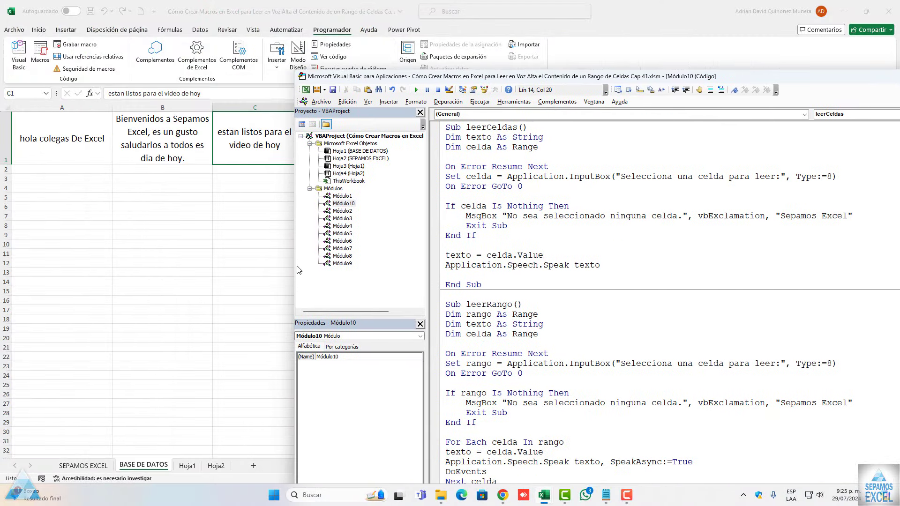
{"action": "left_click_drag", "start_coordinate": [293, 267], "coordinate": [412, 268]}
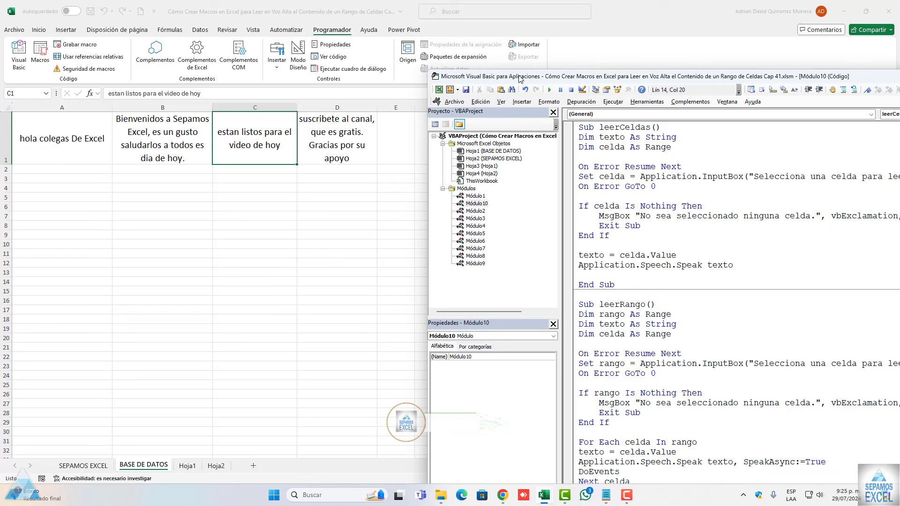
{"action": "mouse_move", "coordinate": [518, 77]}
{"action": "left_mouse_down"}
{"action": "mouse_move", "coordinate": [457, 51]}
{"action": "mouse_move", "coordinate": [472, 35]}
{"action": "left_mouse_up"}
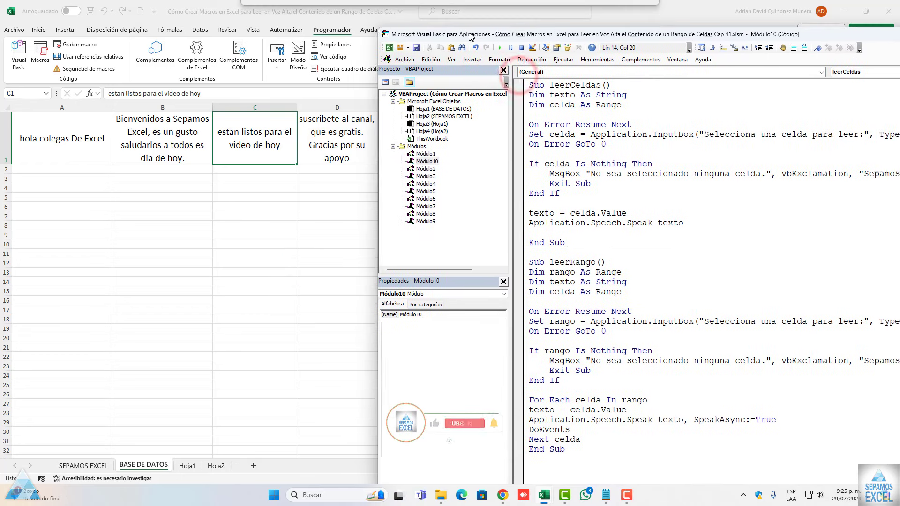
Run leerCeldas and pick cell D1 in the InputBox so its text is read aloud.
{"action": "left_click", "coordinate": [599, 173]}
{"action": "key", "text": "F5"}
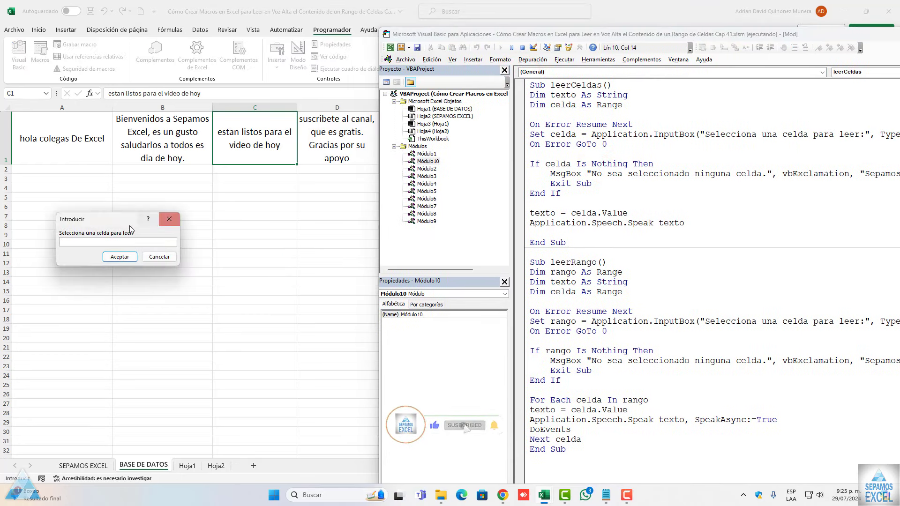
{"action": "left_click", "coordinate": [180, 266]}
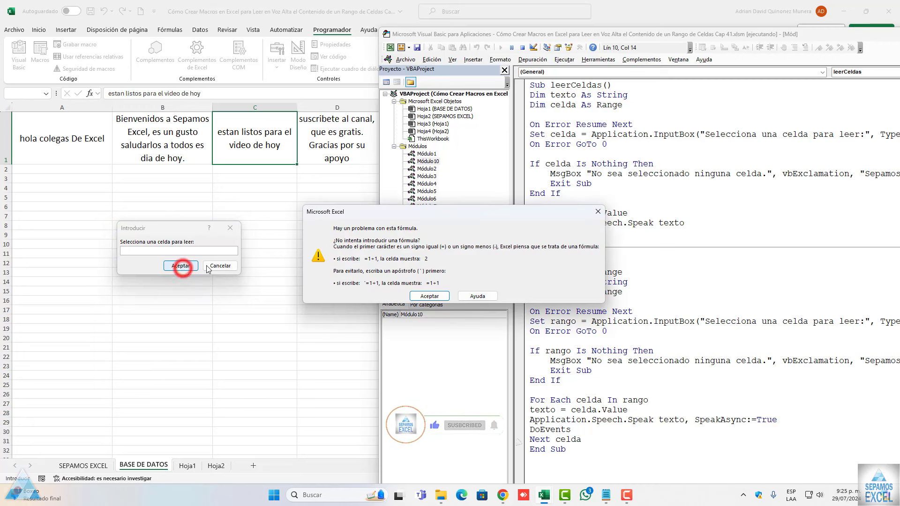
{"action": "left_click", "coordinate": [430, 296]}
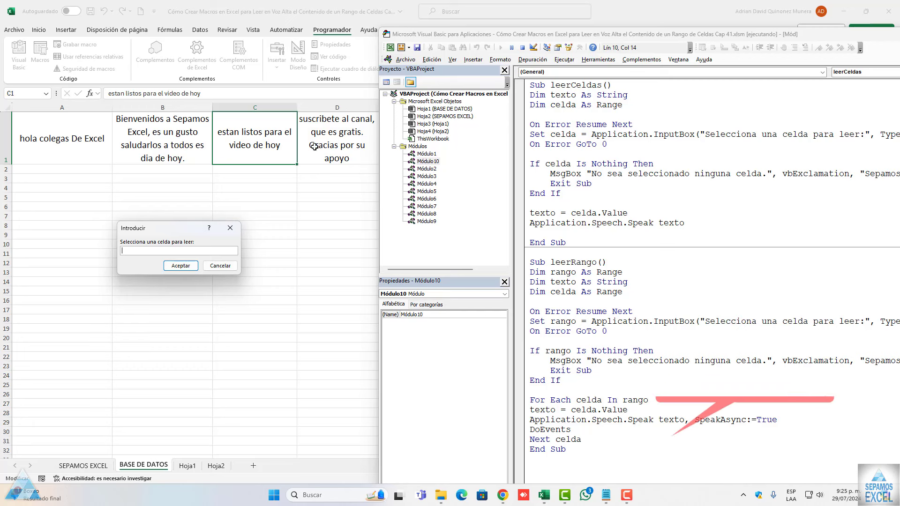
{"action": "left_click", "coordinate": [328, 144]}
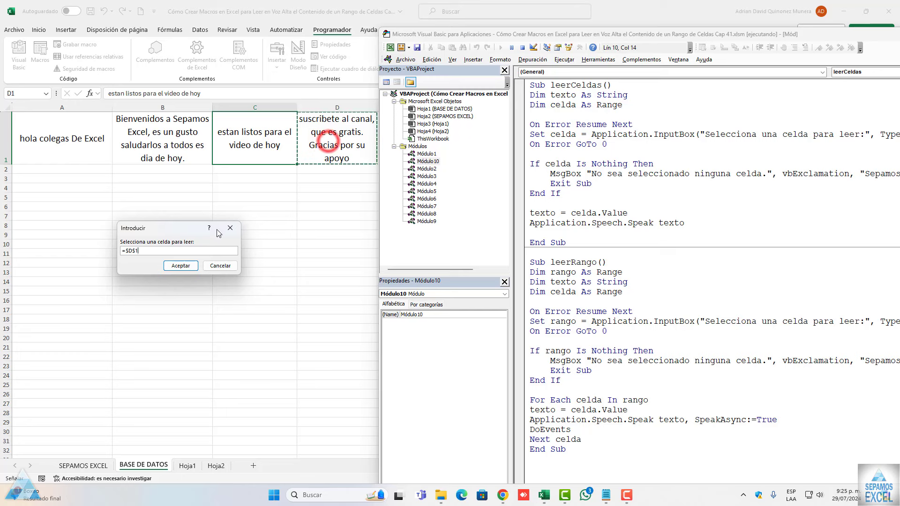
{"action": "left_click", "coordinate": [185, 265]}
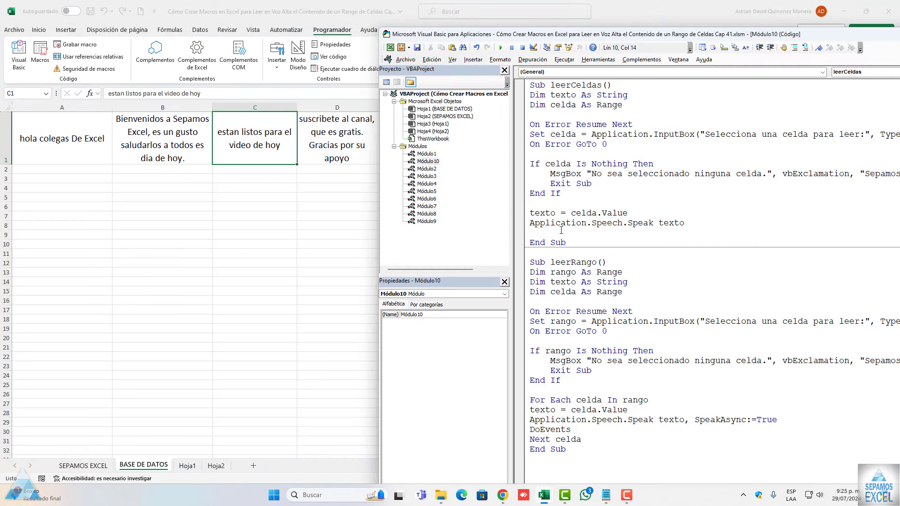
{"action": "left_click", "coordinate": [568, 302]}
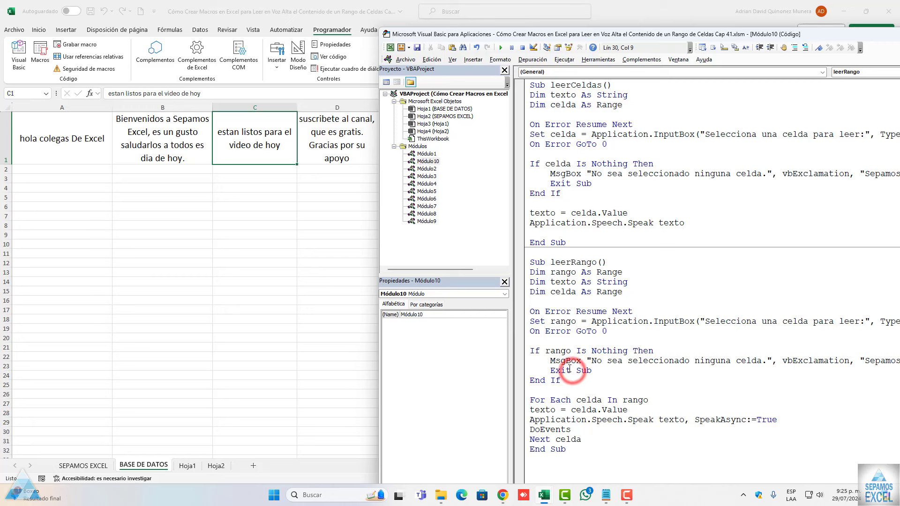
Run leerRango on A1:D1 to hear all four row-1 texts, then return to the workbook.
{"action": "left_click", "coordinate": [567, 351]}
{"action": "key", "text": "F5"}
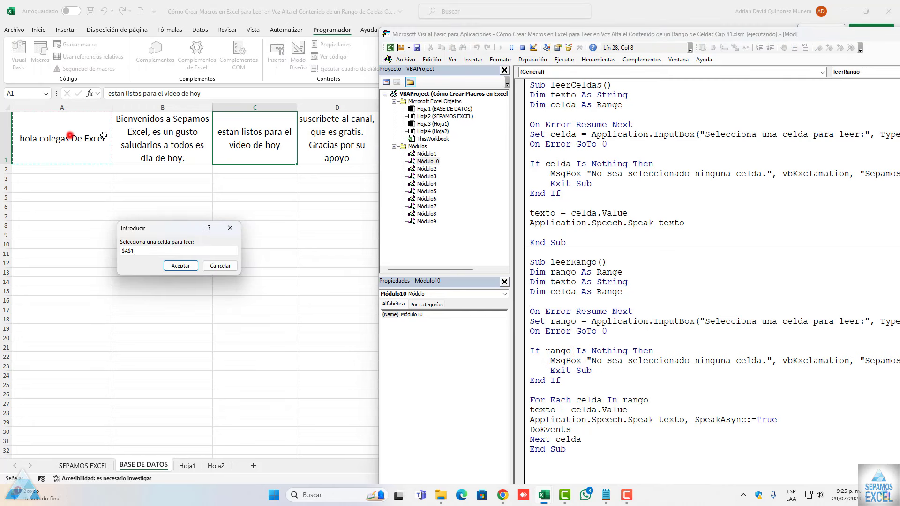
{"action": "left_click_drag", "start_coordinate": [82, 144], "coordinate": [336, 141]}
{"action": "left_click", "coordinate": [181, 265]}
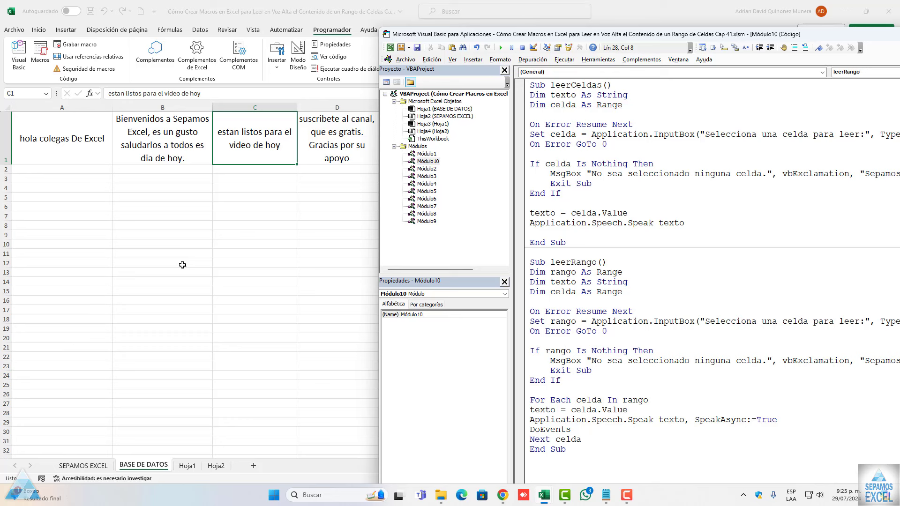
{"action": "left_click", "coordinate": [183, 265]}
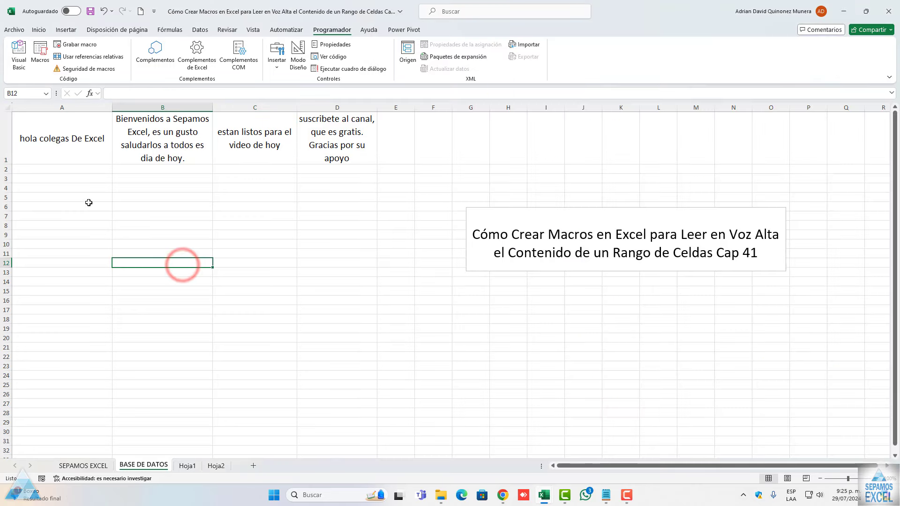
Enter deja, un, comentario and que into cells A2 through D2.
{"action": "left_click", "coordinate": [74, 174]}
{"action": "type", "text": "dejun"}
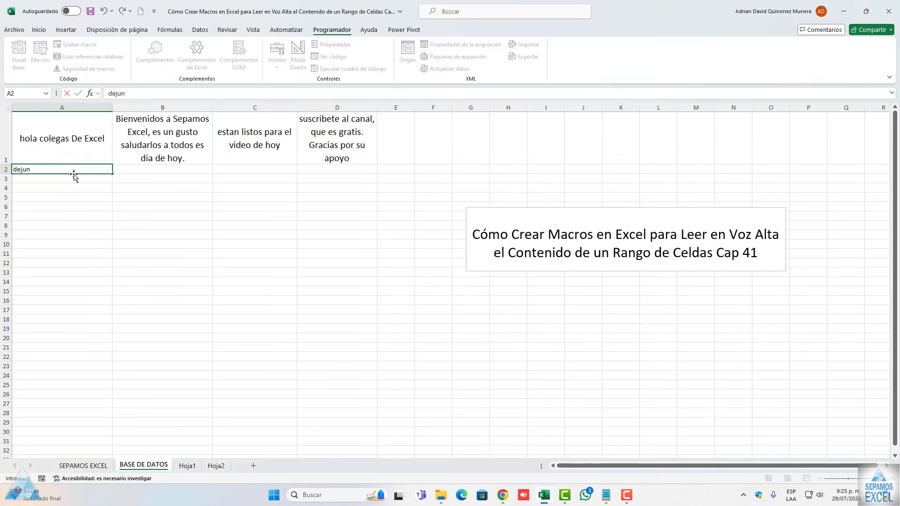
{"action": "key", "text": "Tab"}
{"action": "type", "text": "co"}
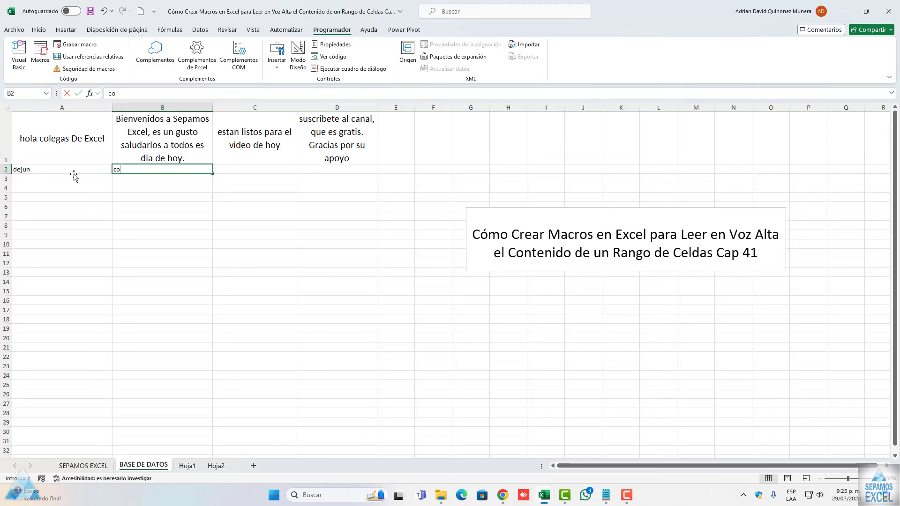
{"action": "key", "text": "BackSpace"}
{"action": "key", "text": "BackSpace"}
{"action": "left_click", "coordinate": [74, 175]}
{"action": "type", "text": "d"}
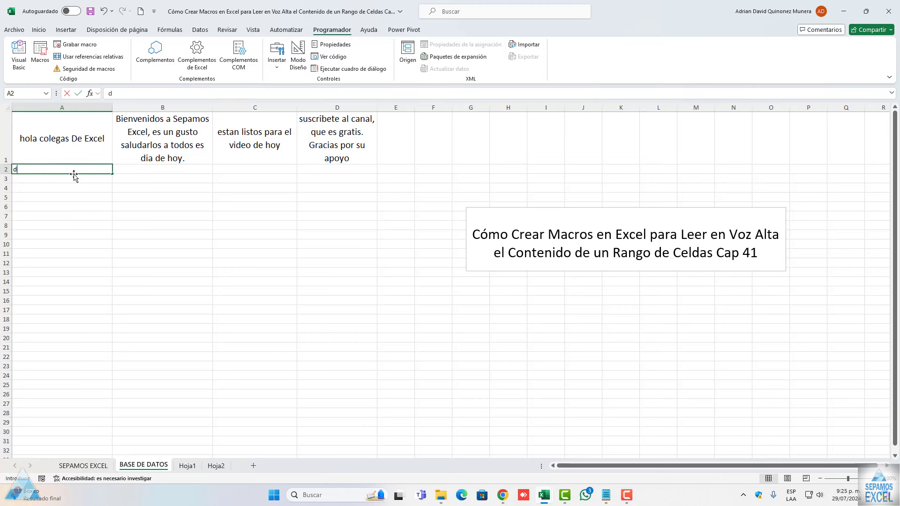
{"action": "key", "text": "BackSpace"}
{"action": "key", "text": "BackSpace"}
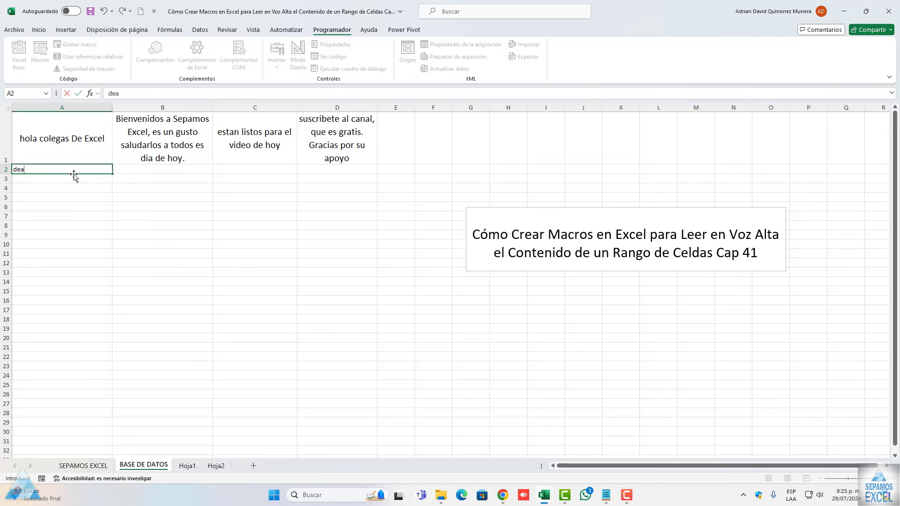
{"action": "type", "text": "ja"}
{"action": "key", "text": "Tab"}
{"action": "type", "text": "cu"}
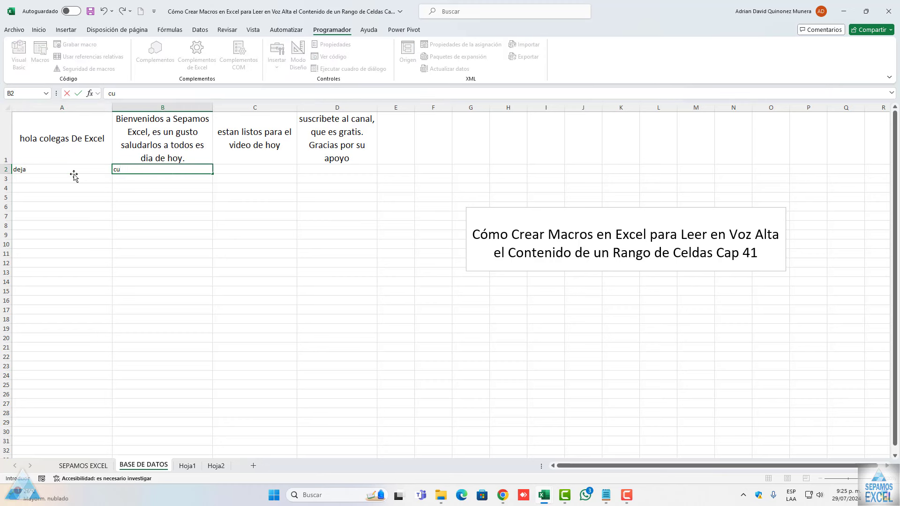
{"action": "key", "text": "Tab"}
{"action": "type", "text": "co"}
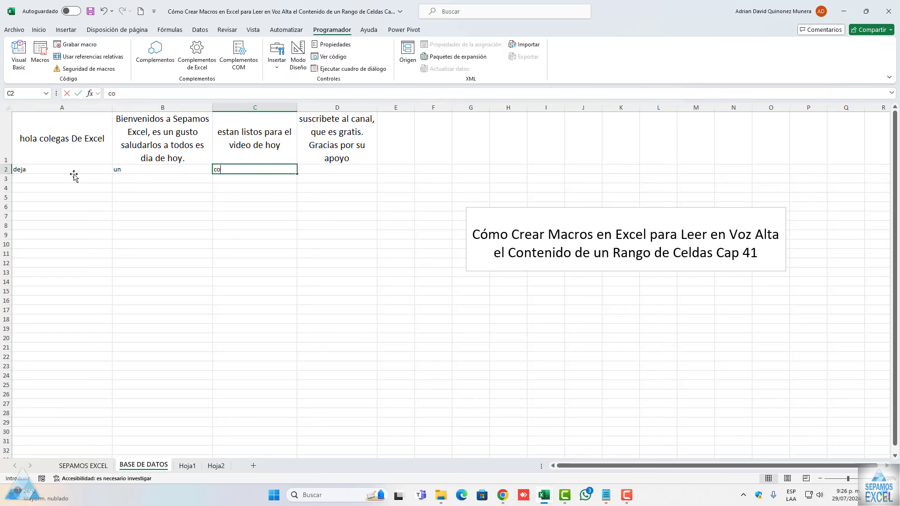
{"action": "key", "text": "Tab"}
{"action": "type", "text": "q"}
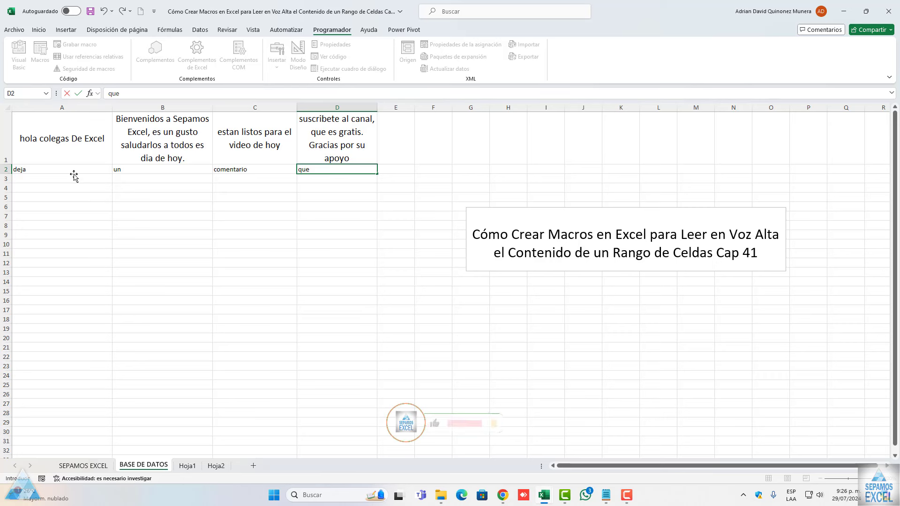
{"action": "left_click", "coordinate": [74, 173]}
Enter es and gratis into cells A3 and B3.
{"action": "key", "text": "Return"}
{"action": "type", "text": "es"}
{"action": "key", "text": "Tab"}
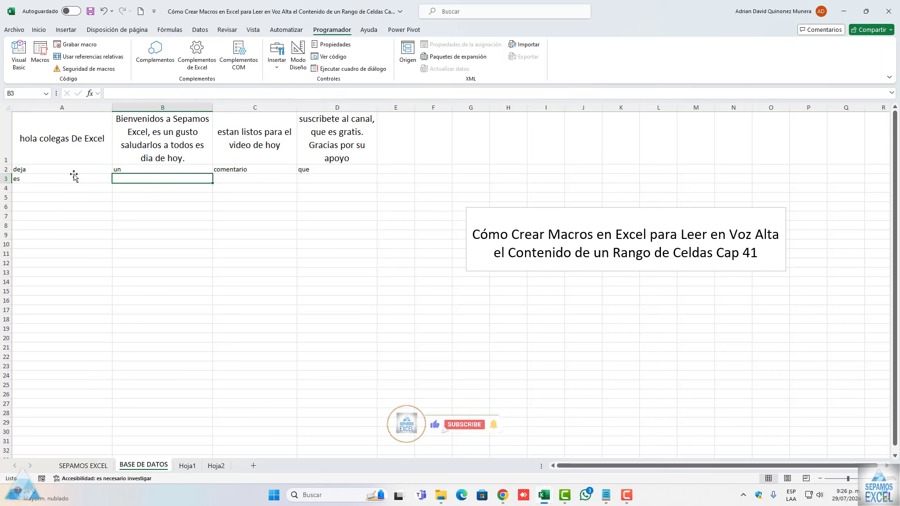
{"action": "type", "text": "gratis"}
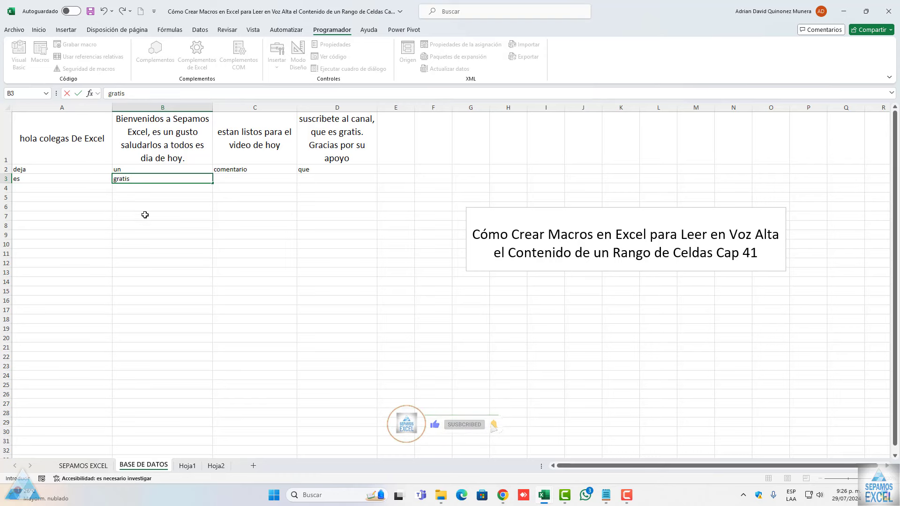
{"action": "left_click", "coordinate": [144, 215]}
{"action": "left_click", "coordinate": [57, 126]}
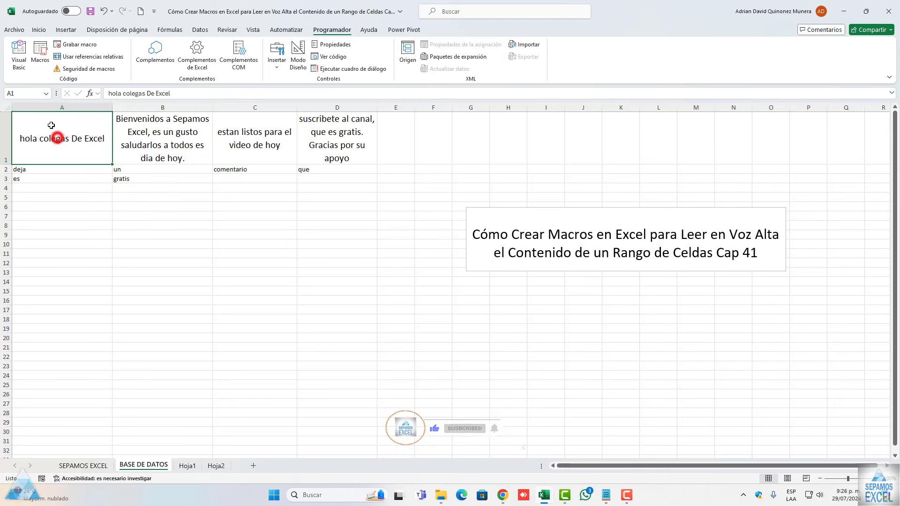
From the VBA editor, run leerRango on $A$1:$D$3 and confirm the InputBox.
{"action": "left_click", "coordinate": [19, 55]}
{"action": "left_click", "coordinate": [629, 346]}
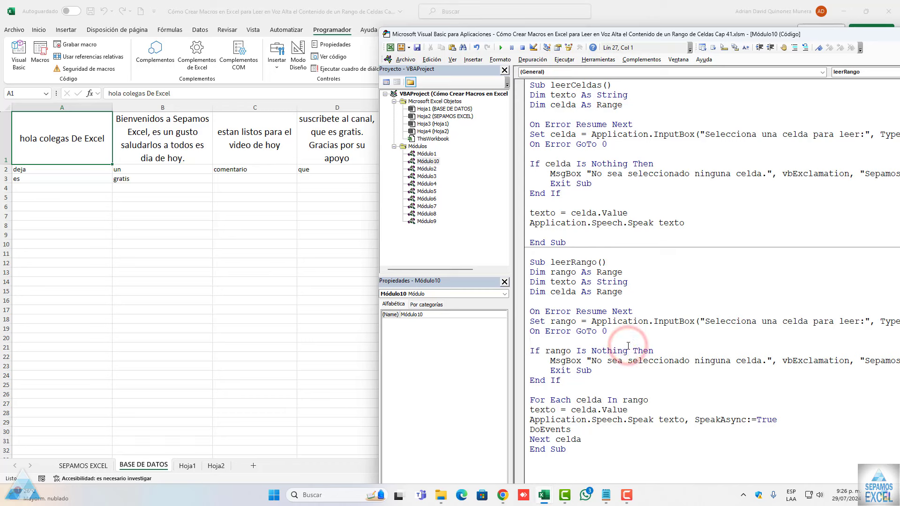
{"action": "key", "text": "F5"}
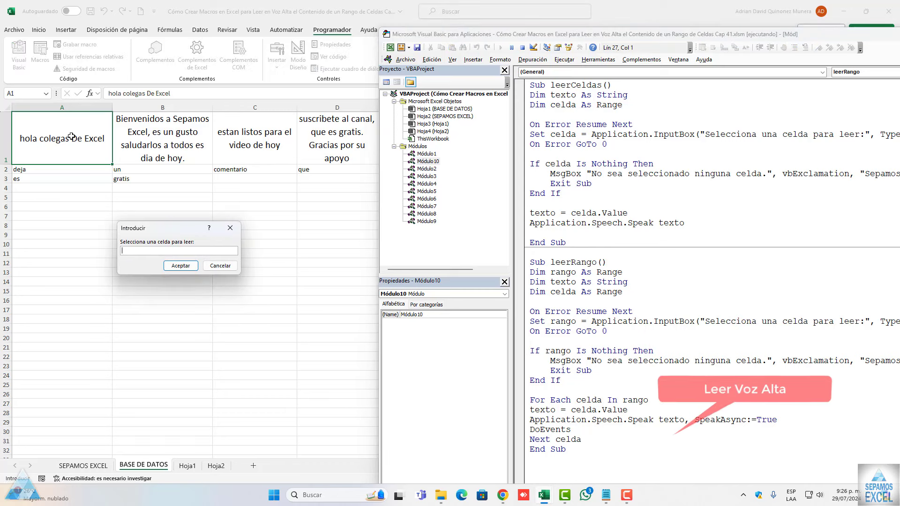
{"action": "mouse_move", "coordinate": [72, 137]}
{"action": "left_mouse_down"}
{"action": "mouse_move", "coordinate": [300, 137]}
{"action": "mouse_move", "coordinate": [304, 169]}
{"action": "left_mouse_up"}
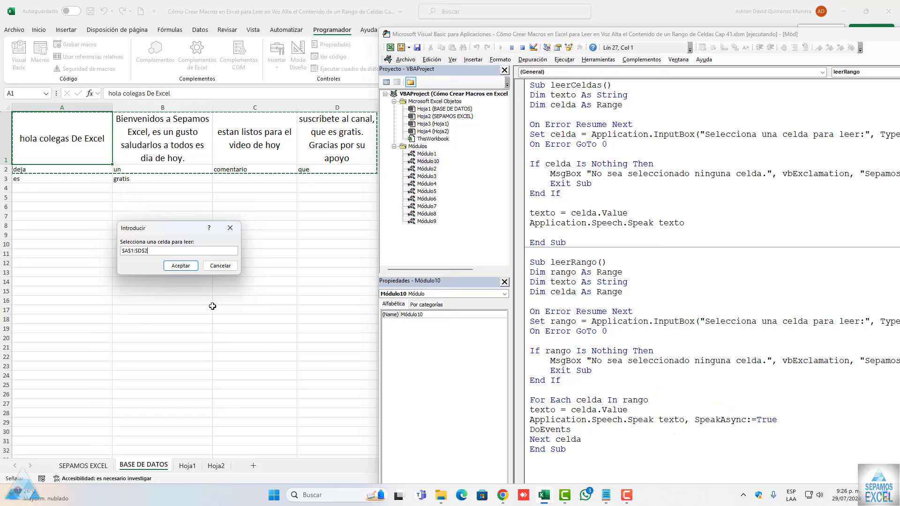
{"action": "left_click_drag", "start_coordinate": [88, 144], "coordinate": [331, 179]}
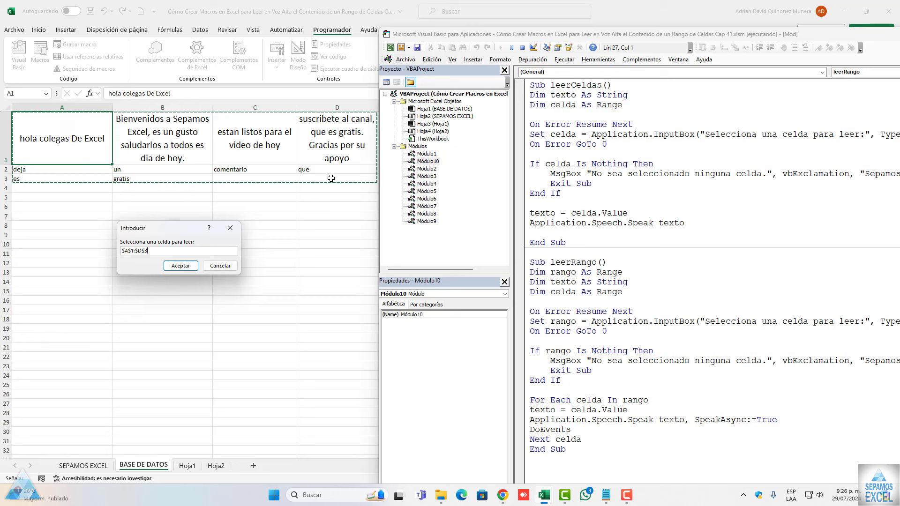
{"action": "left_click", "coordinate": [179, 266]}
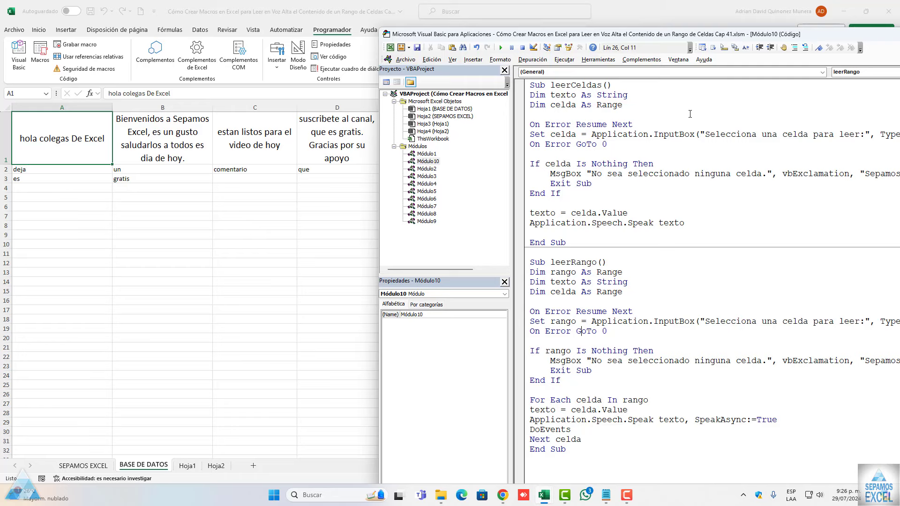
Maximize the VBA editor to review Módulo10's leerCeldas and leerRango macros, then return to the worksheet.
{"action": "double_click", "coordinate": [692, 34]}
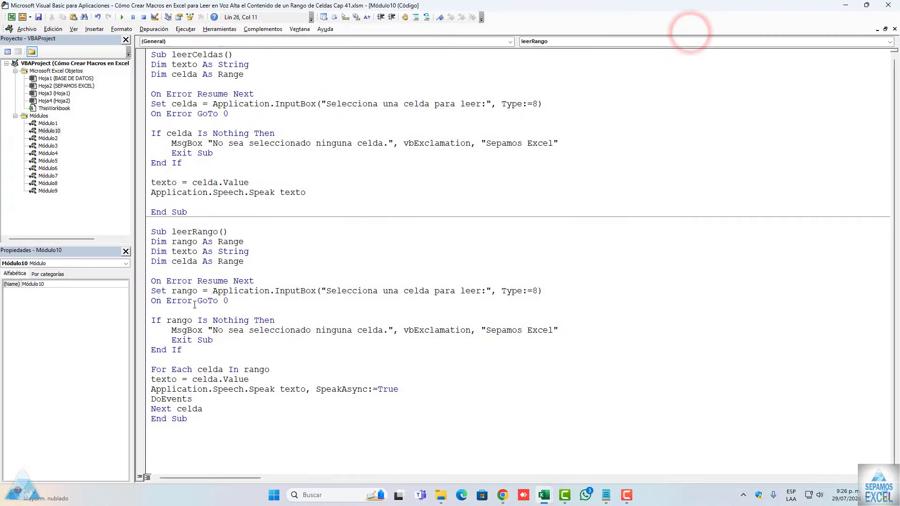
{"action": "left_click", "coordinate": [845, 5]}
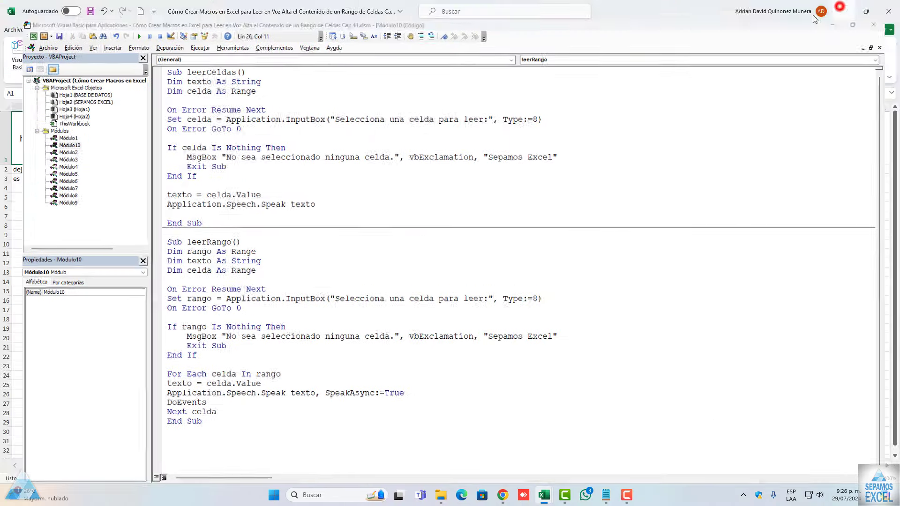
{"action": "left_click", "coordinate": [239, 228]}
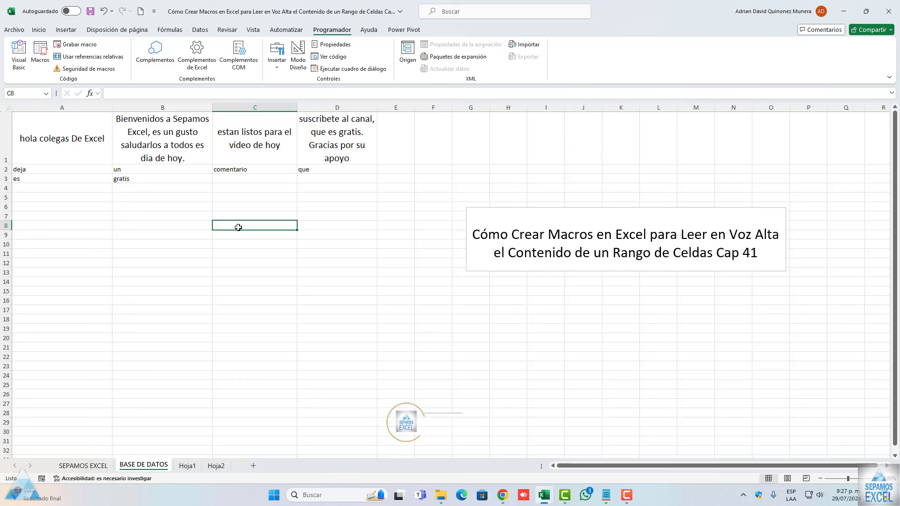
{"action": "left_click", "coordinate": [19, 51]}
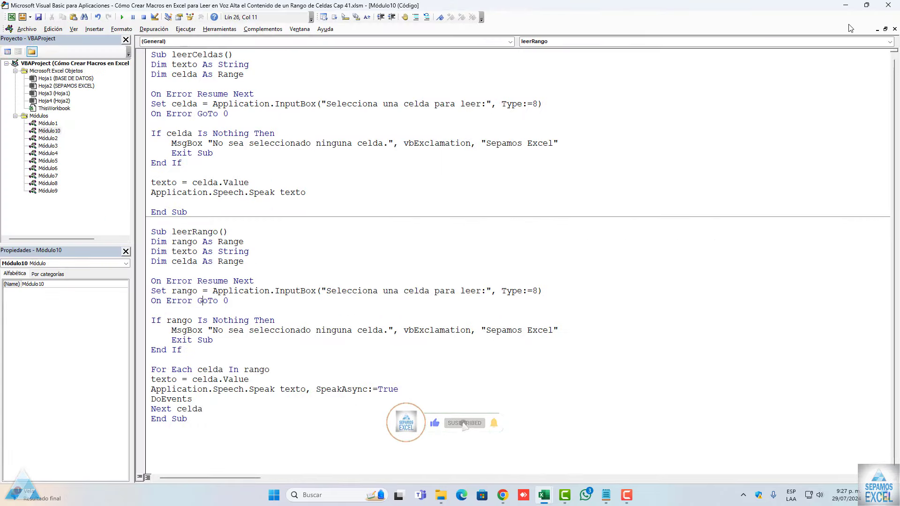
{"action": "left_click", "coordinate": [845, 6]}
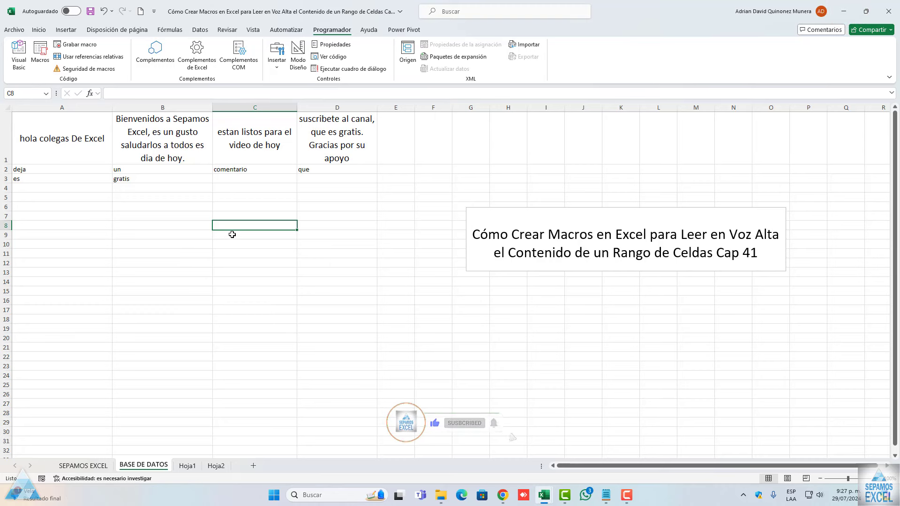
Draw a form button over E1:F1 and give it a new click macro that calls leerCeldas.
{"action": "left_click", "coordinate": [277, 67]}
{"action": "left_click", "coordinate": [273, 92]}
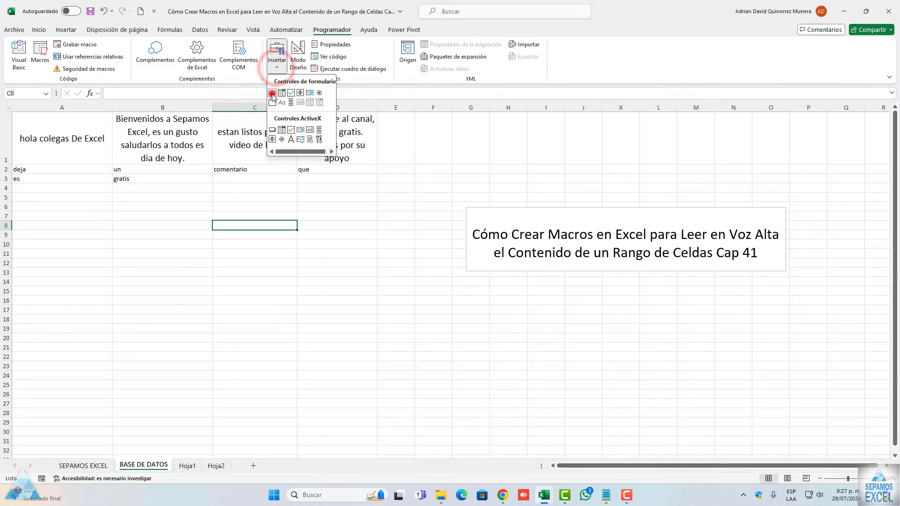
{"action": "left_click_drag", "start_coordinate": [398, 125], "coordinate": [452, 140]}
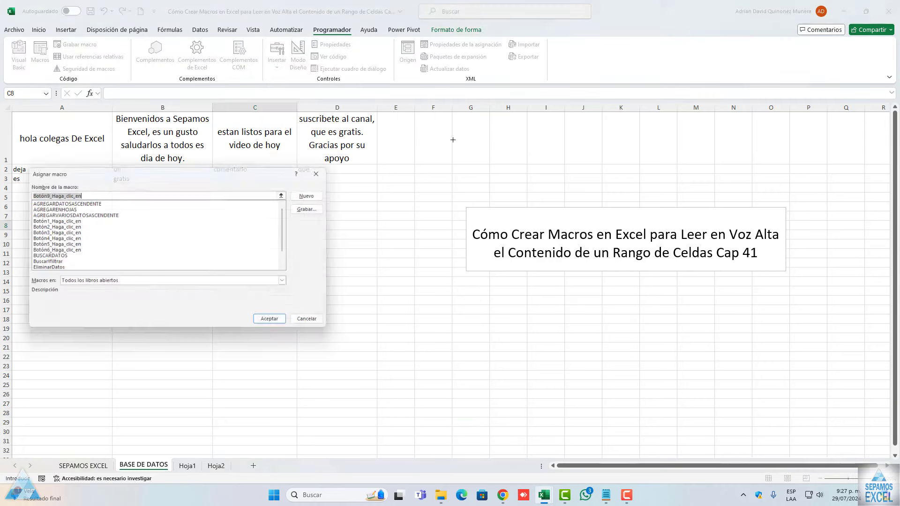
{"action": "left_click", "coordinate": [309, 195]}
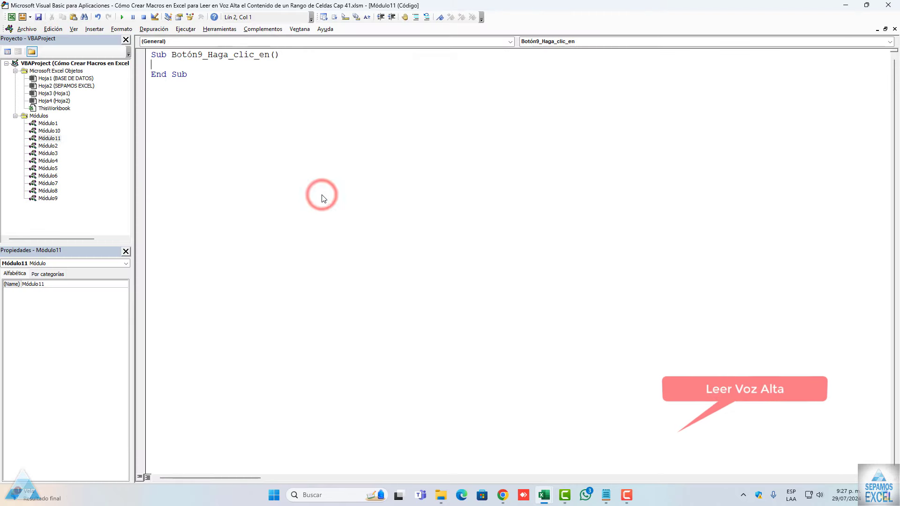
{"action": "double_click", "coordinate": [58, 132]}
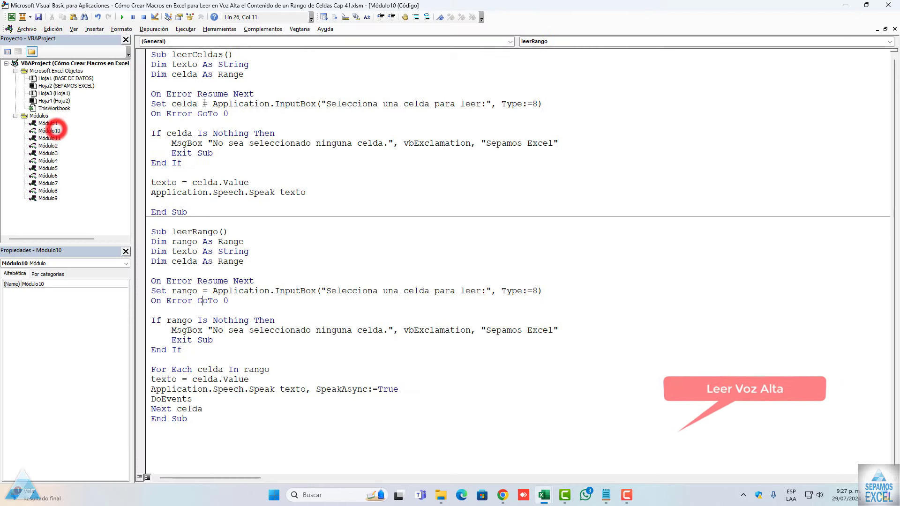
{"action": "double_click", "coordinate": [202, 54]}
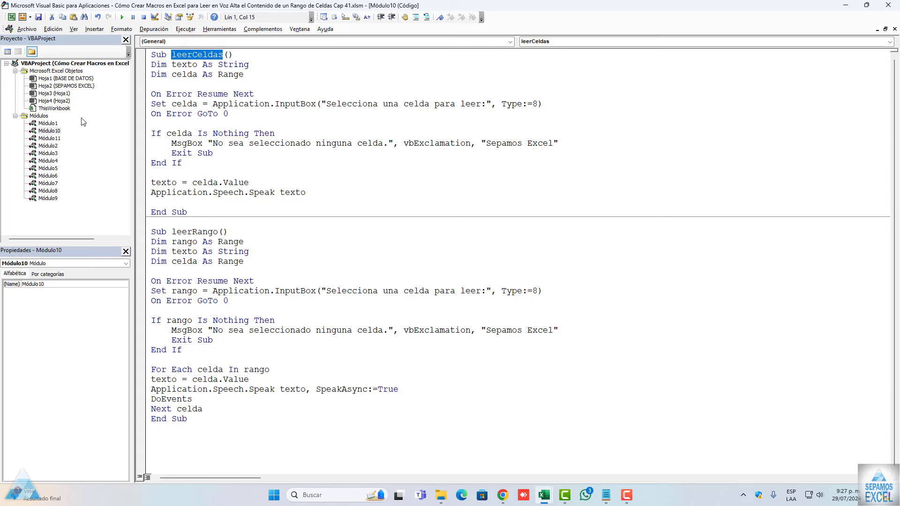
{"action": "double_click", "coordinate": [55, 139]}
{"action": "type", "text": "cal"}
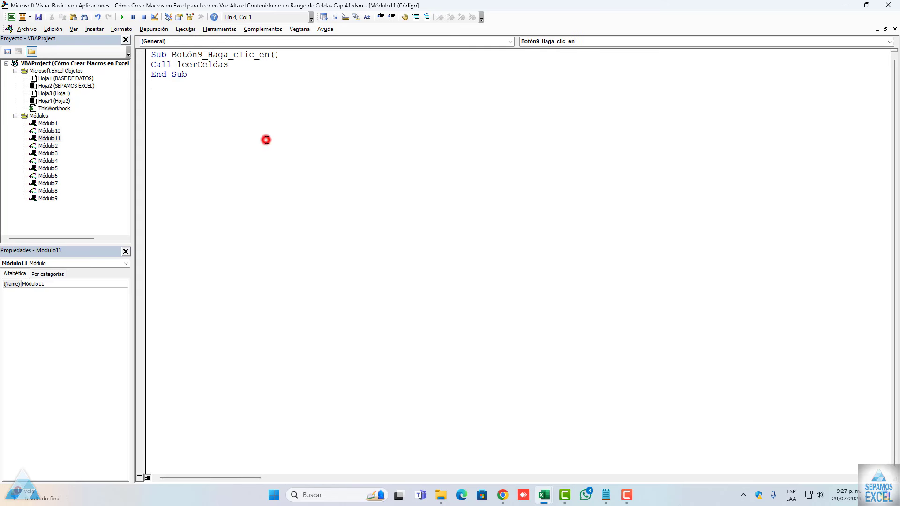
{"action": "left_click", "coordinate": [846, 5]}
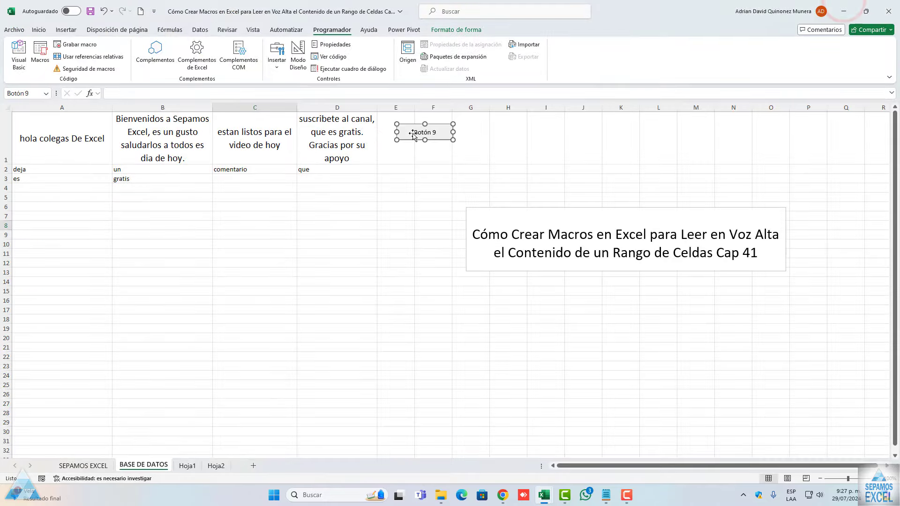
Relabel the new button 'leer celdas'.
{"action": "left_click", "coordinate": [414, 132]}
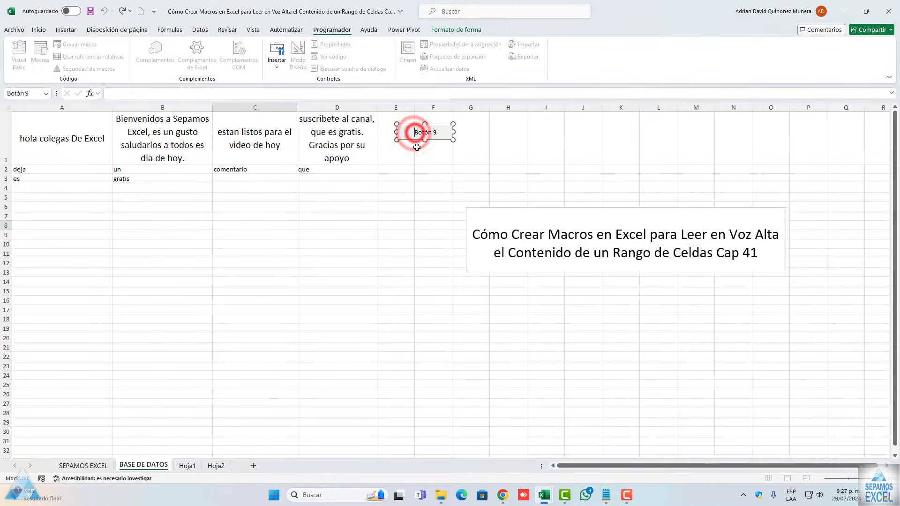
{"action": "key", "text": "Delete"}
{"action": "key", "text": "Delete"}
{"action": "key", "text": "Delete"}
{"action": "key", "text": "Delete"}
{"action": "key", "text": "Delete"}
{"action": "key", "text": "Delete"}
{"action": "type", "text": "leer celdas"}
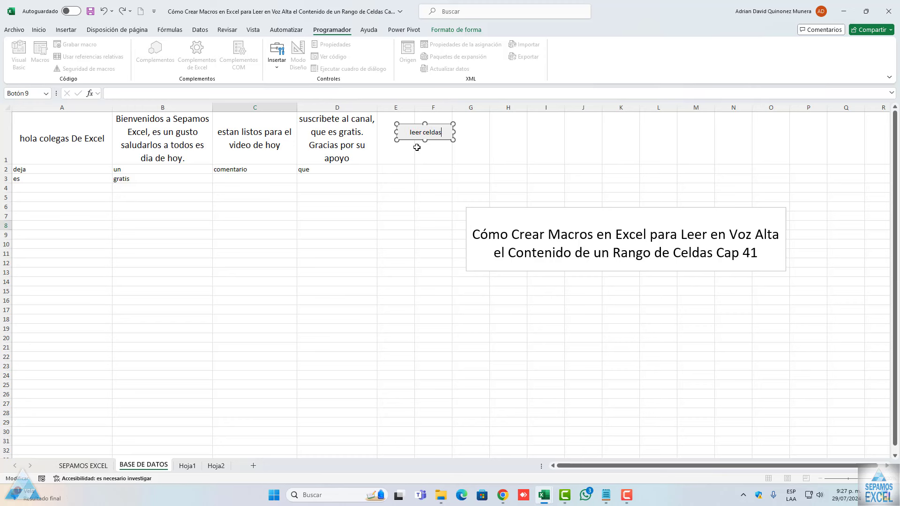
{"action": "left_click", "coordinate": [421, 180]}
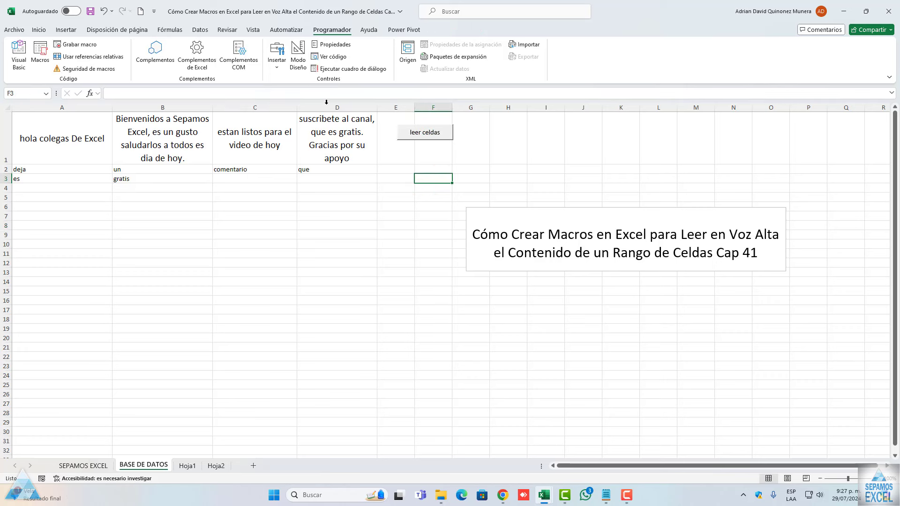
Draw a second form button beside 'leer celdas' with a new click macro calling leerRango.
{"action": "left_click", "coordinate": [277, 71]}
{"action": "left_click", "coordinate": [270, 96]}
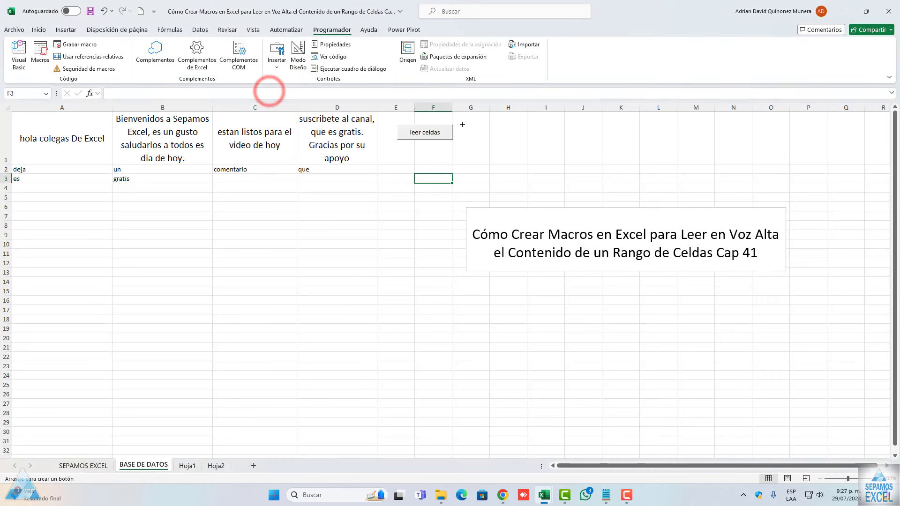
{"action": "left_click_drag", "start_coordinate": [463, 125], "coordinate": [512, 140]}
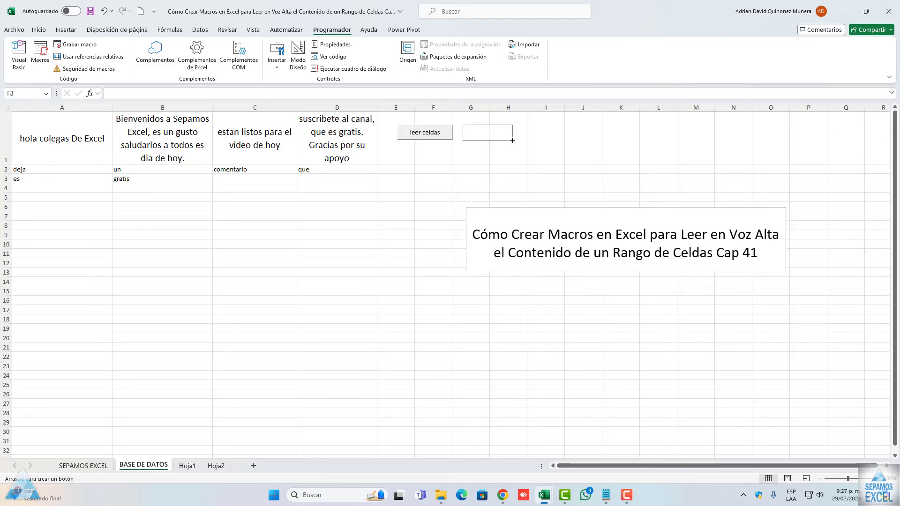
{"action": "left_click", "coordinate": [311, 195]}
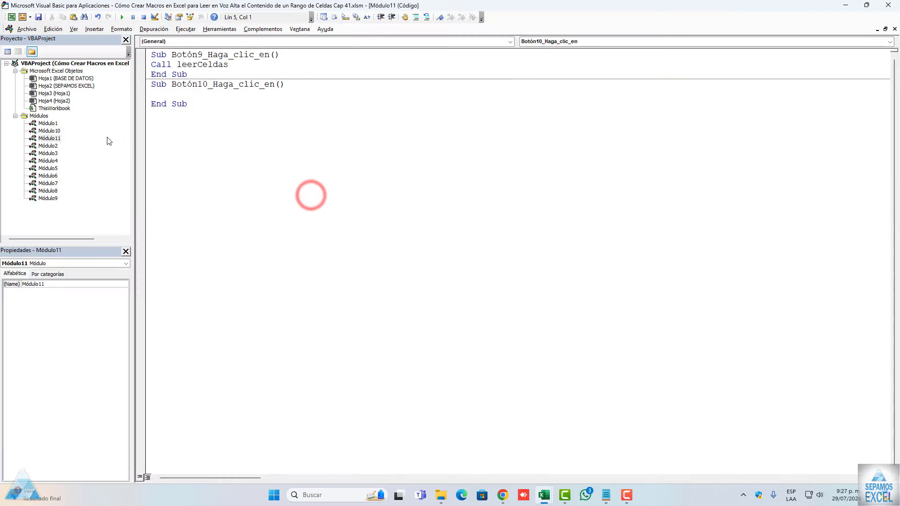
{"action": "double_click", "coordinate": [50, 131]}
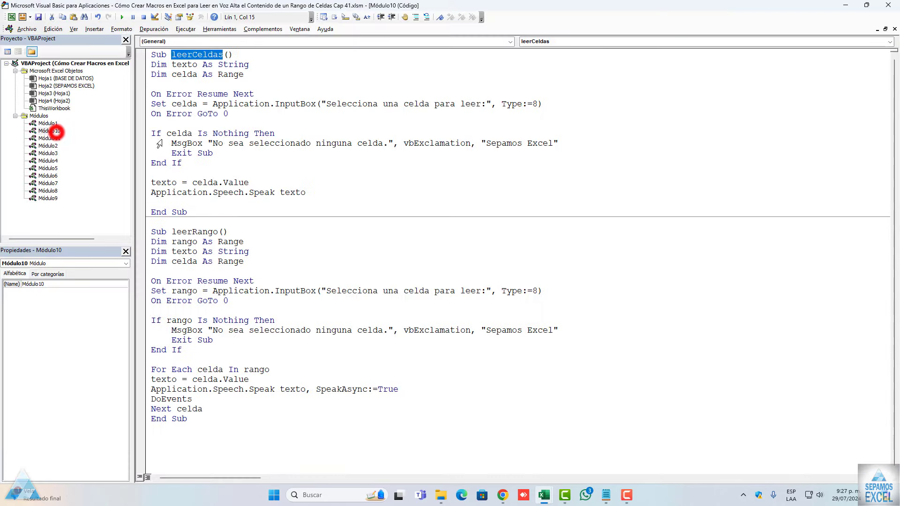
{"action": "double_click", "coordinate": [201, 232]}
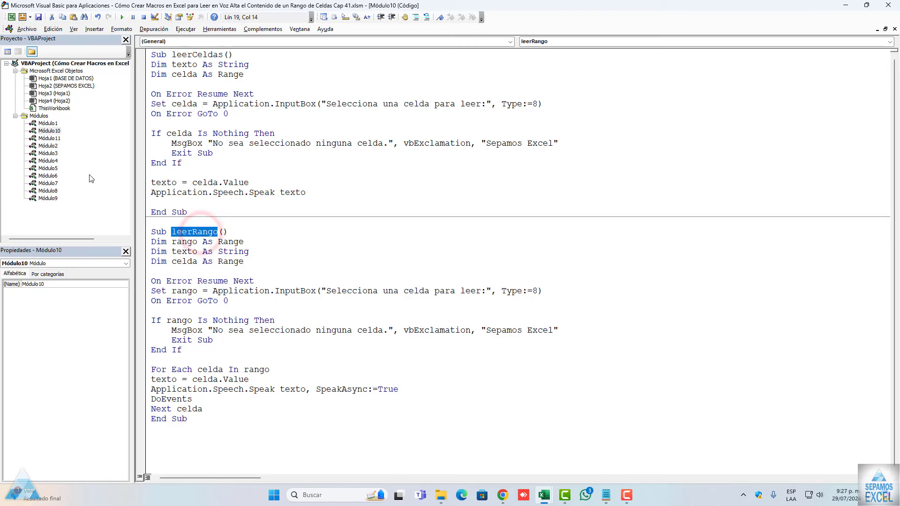
{"action": "double_click", "coordinate": [50, 139]}
{"action": "type", "text": "call leerRango"}
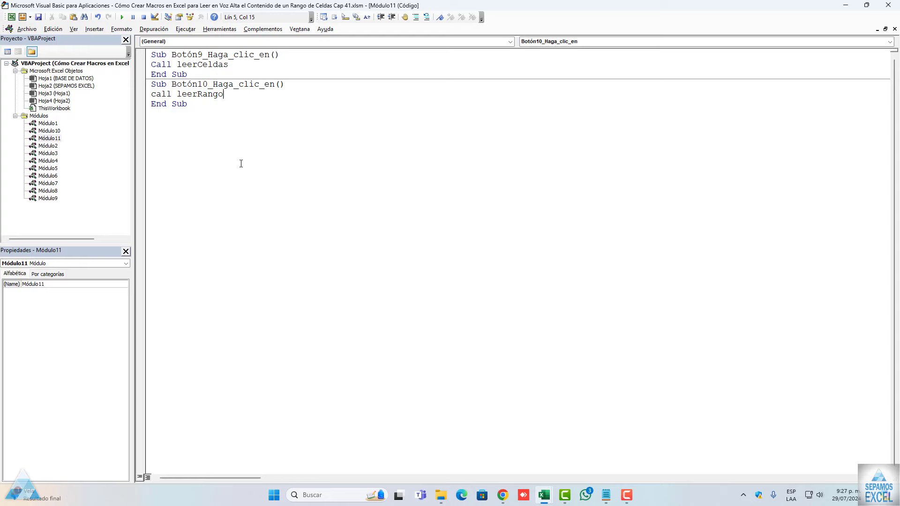
{"action": "left_click", "coordinate": [241, 163]}
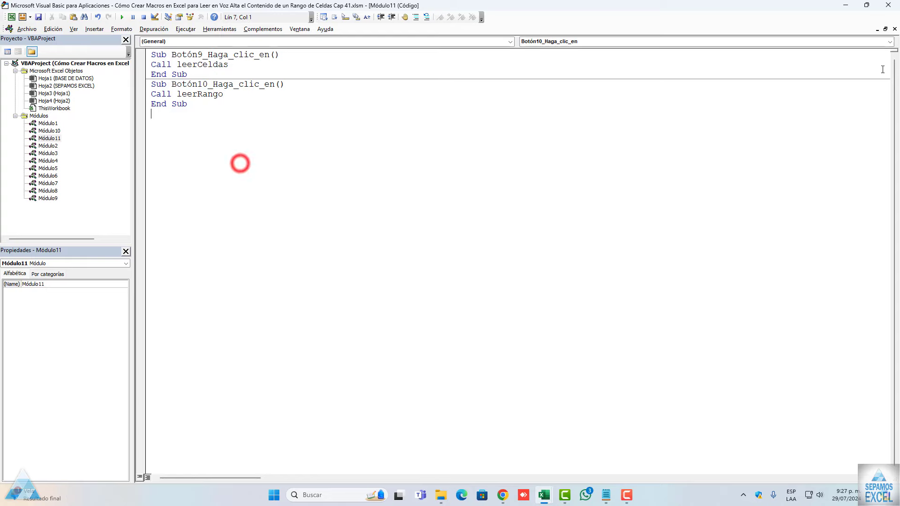
{"action": "left_click", "coordinate": [845, 6]}
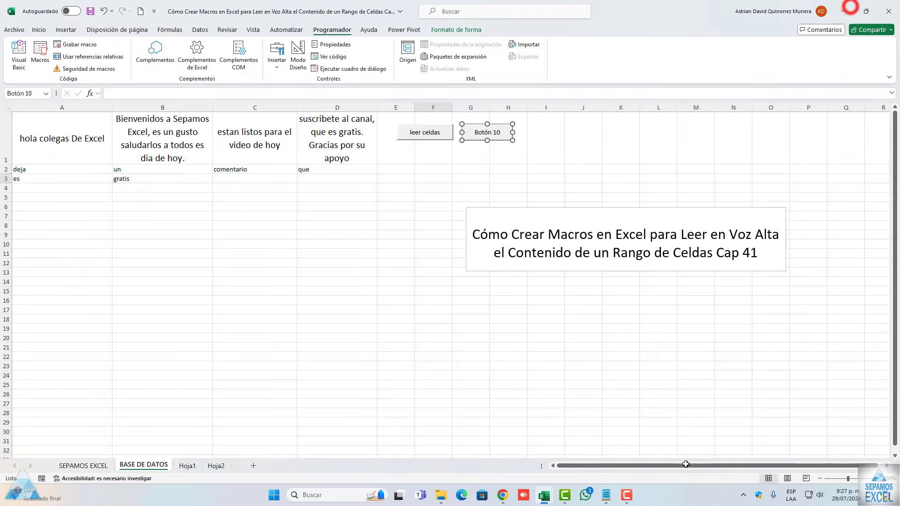
Relabel the second button 'leer varias celdas' and widen it so the label fits.
{"action": "left_click", "coordinate": [477, 132]}
{"action": "key", "text": "ctrl+a"}
{"action": "key", "text": "Delete"}
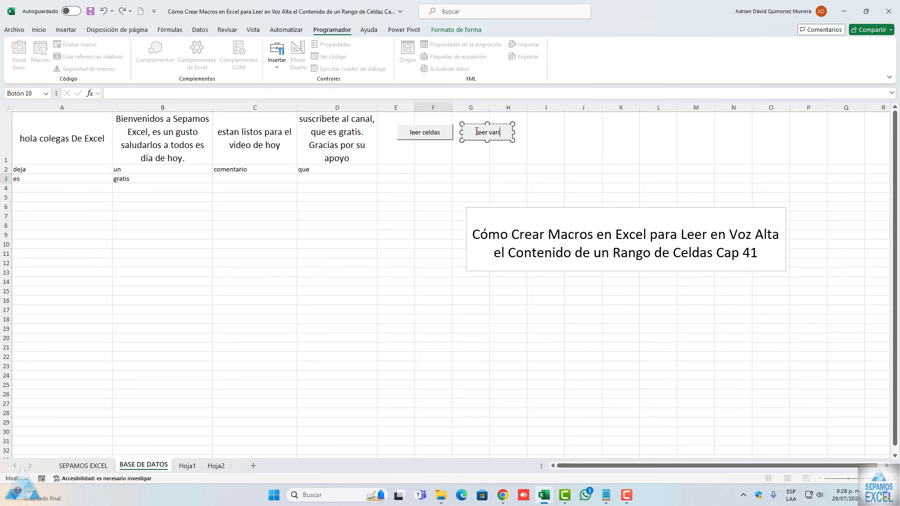
{"action": "type", "text": "celda"}
{"action": "key", "text": "BackSpace"}
{"action": "key", "text": "BackSpace"}
{"action": "key", "text": "BackSpace"}
{"action": "type", "text": "lca"}
{"action": "type", "text": "d"}
{"action": "key", "text": "BackSpace"}
{"action": "key", "text": "BackSpace"}
{"action": "key", "text": "BackSpace"}
{"action": "type", "text": "d"}
{"action": "type", "text": "as"}
{"action": "left_click_drag", "start_coordinate": [514, 132], "coordinate": [516, 132]}
{"action": "left_click", "coordinate": [507, 170]}
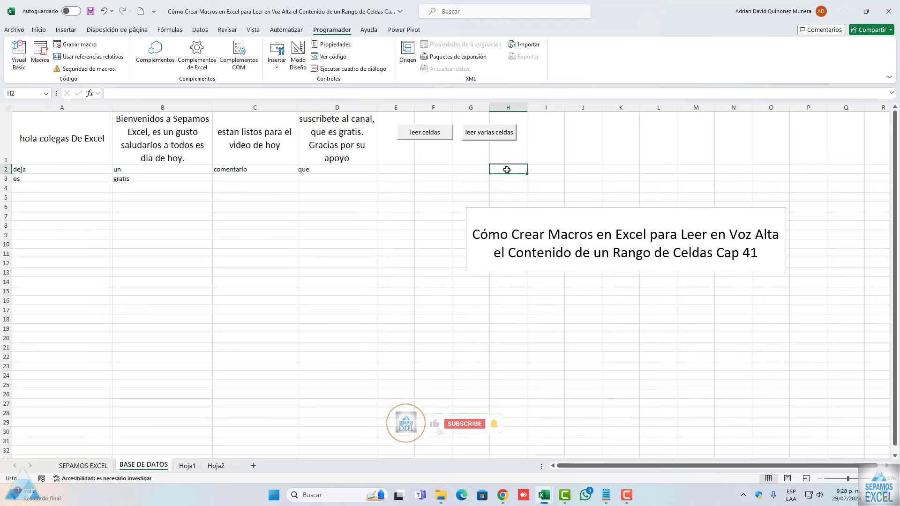
Move the chapter title box to the centre of the sheet.
{"action": "scroll", "coordinate": [647, 352], "scroll_direction": "up", "scroll_amount": 2, "text": "ctrl"}
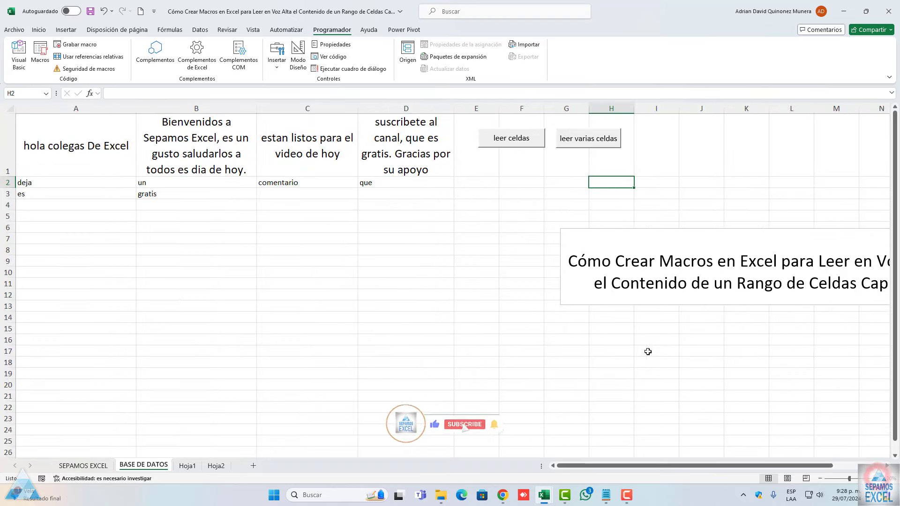
{"action": "left_click", "coordinate": [636, 306]}
{"action": "left_click_drag", "start_coordinate": [636, 306], "coordinate": [298, 308]}
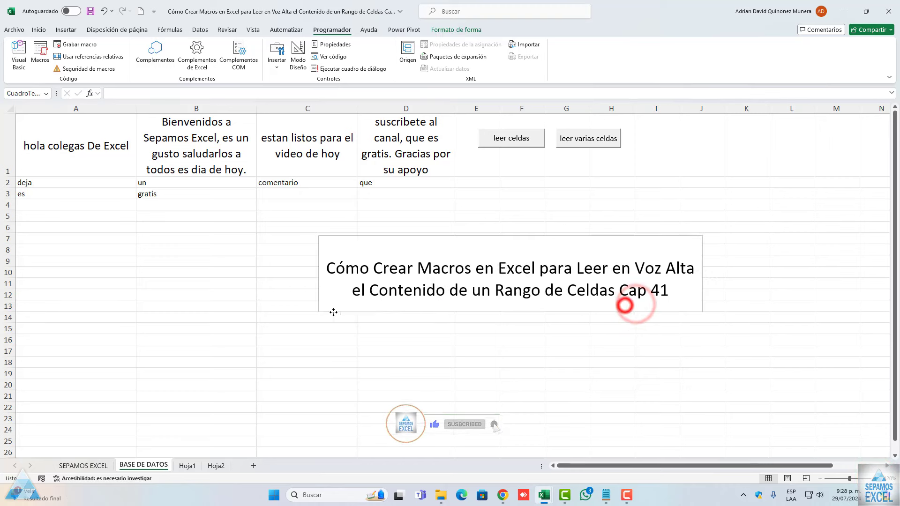
Test both buttons: read cell A1 with leer celdas, then A1:B1 with leer varias celdas.
{"action": "left_click", "coordinate": [499, 141]}
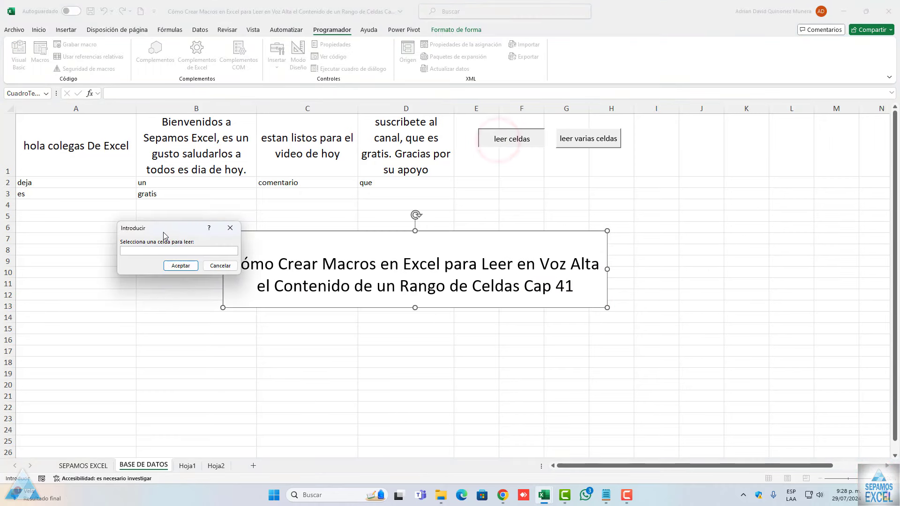
{"action": "left_click_drag", "start_coordinate": [126, 229], "coordinate": [166, 225]}
{"action": "left_click", "coordinate": [75, 146]}
{"action": "left_click", "coordinate": [214, 262]}
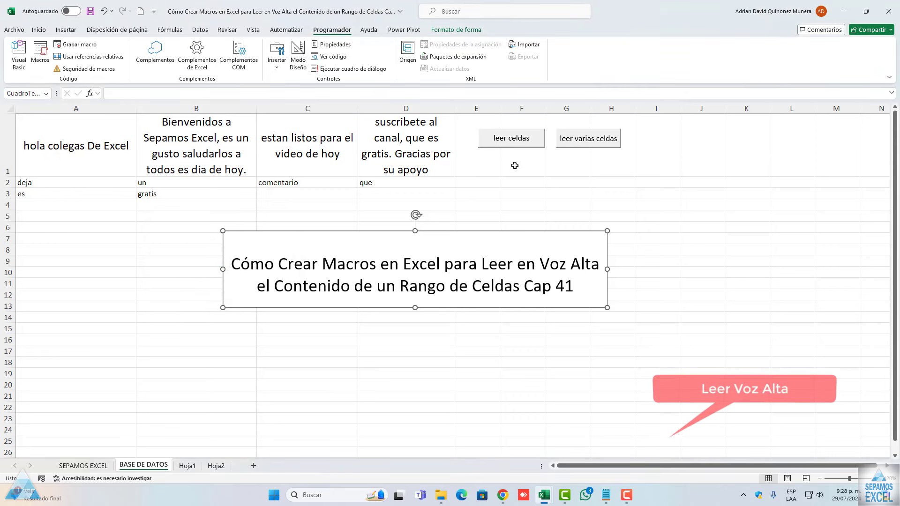
{"action": "left_click", "coordinate": [578, 143]}
{"action": "left_click", "coordinate": [111, 149]}
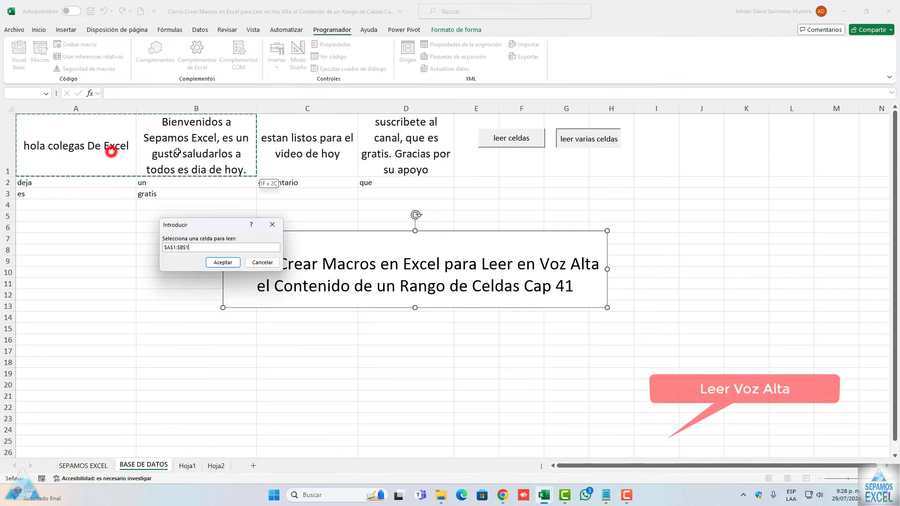
{"action": "left_click", "coordinate": [219, 262]}
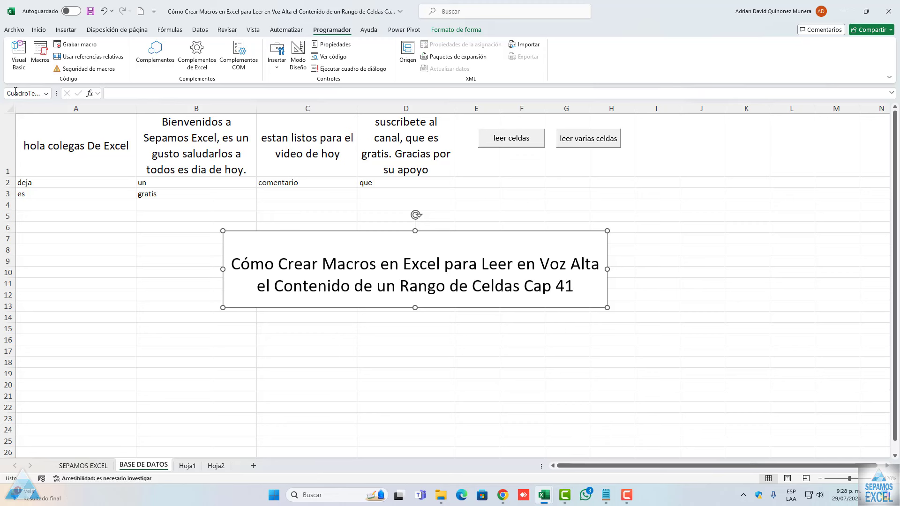
{"action": "left_click", "coordinate": [16, 61]}
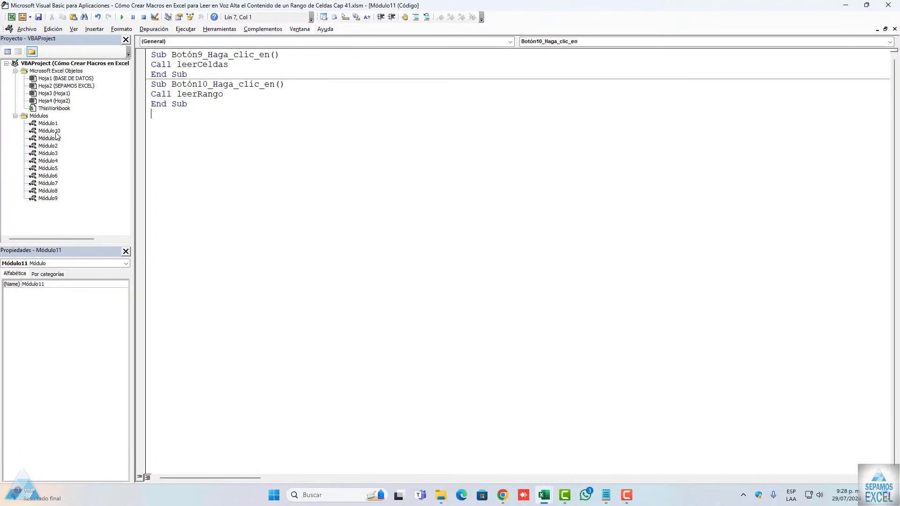
{"action": "left_click", "coordinate": [895, 29]}
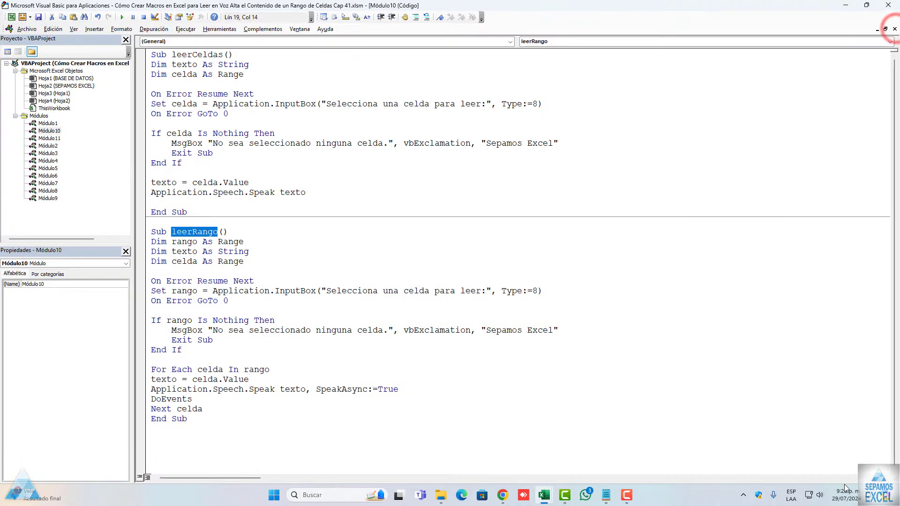
{"action": "left_click", "coordinate": [291, 277]}
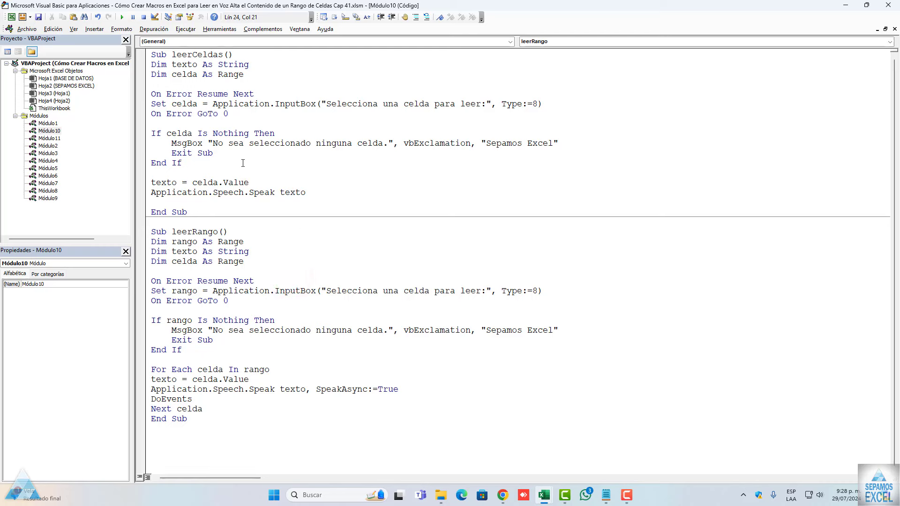
{"action": "left_click", "coordinate": [236, 88]}
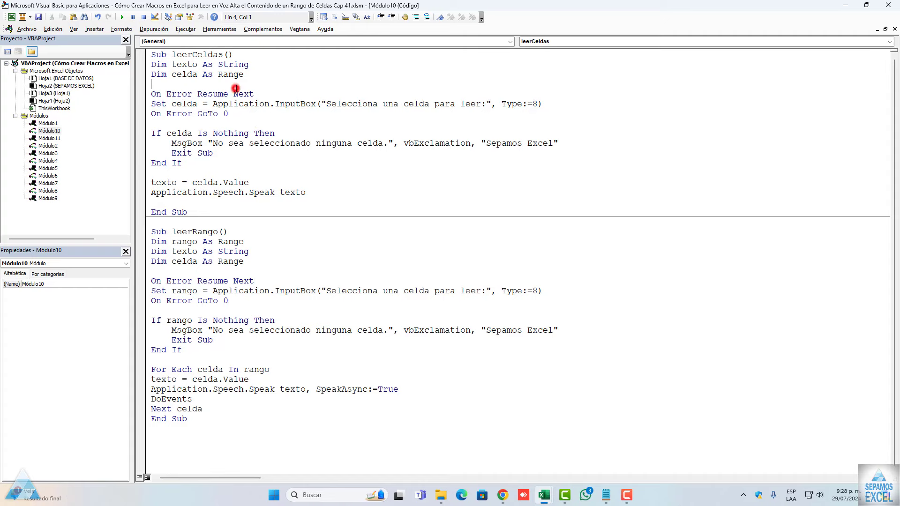
{"action": "left_click", "coordinate": [10, 19]}
{"action": "left_click", "coordinate": [143, 239]}
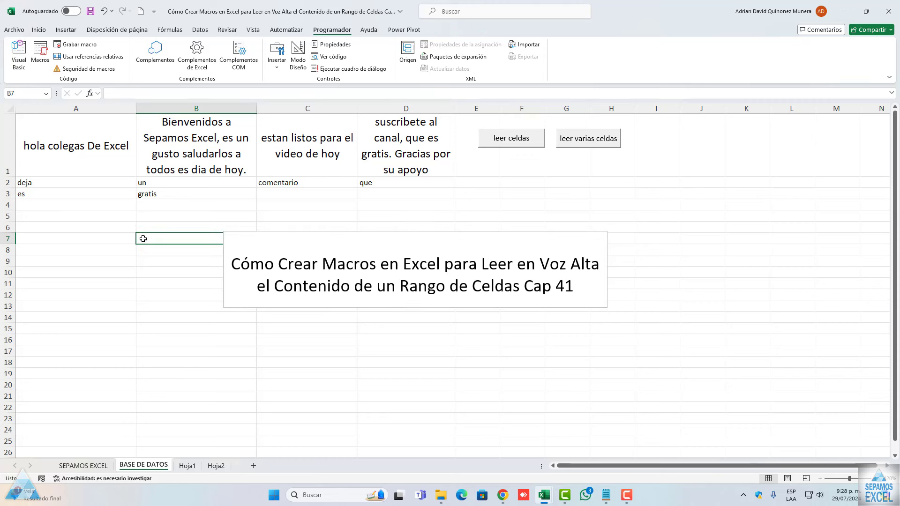
Select the text ranges A1:D1 and A1:D3 on the sheet, then clear the selection.
{"action": "left_click_drag", "start_coordinate": [49, 153], "coordinate": [398, 205]}
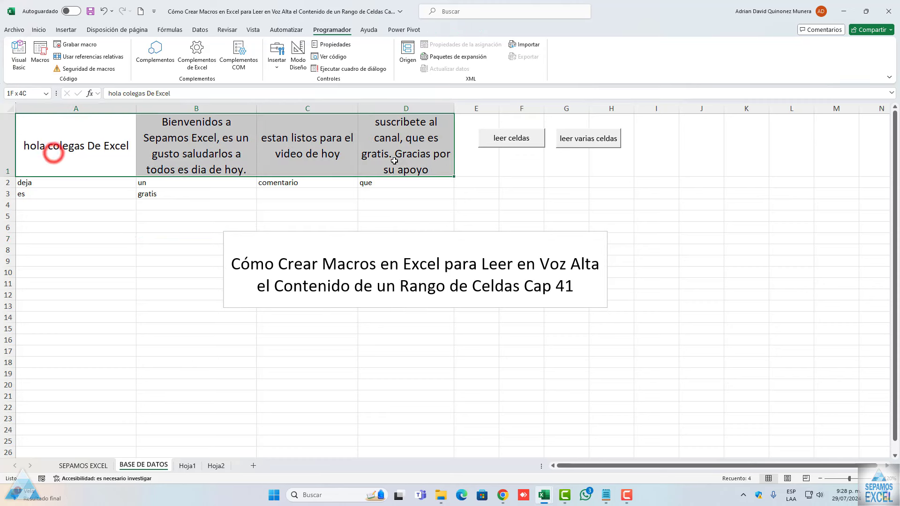
{"action": "left_click", "coordinate": [324, 194]}
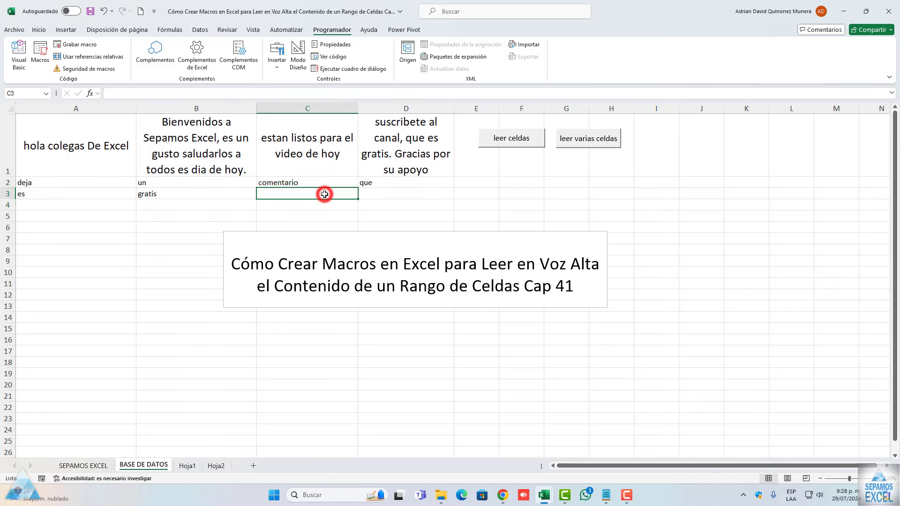
{"action": "left_click_drag", "start_coordinate": [103, 154], "coordinate": [415, 192]}
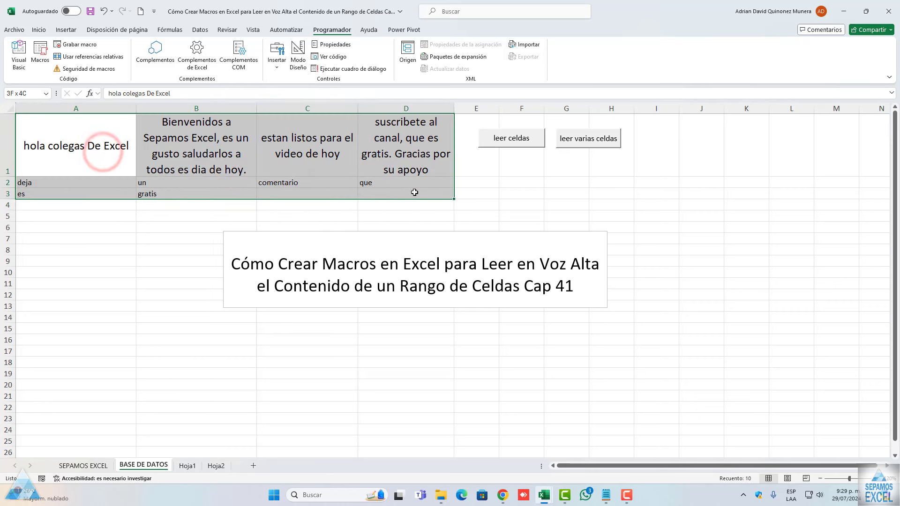
{"action": "left_click", "coordinate": [525, 213]}
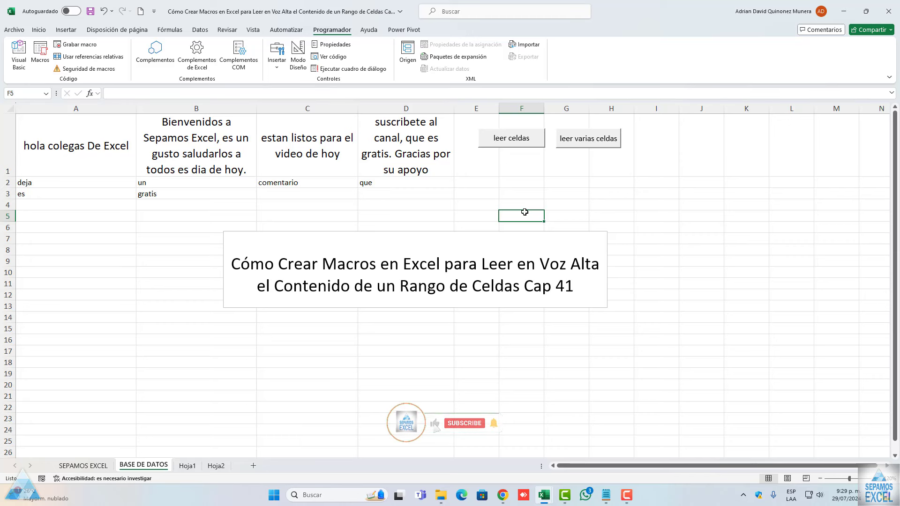
{"action": "left_click", "coordinate": [383, 209]}
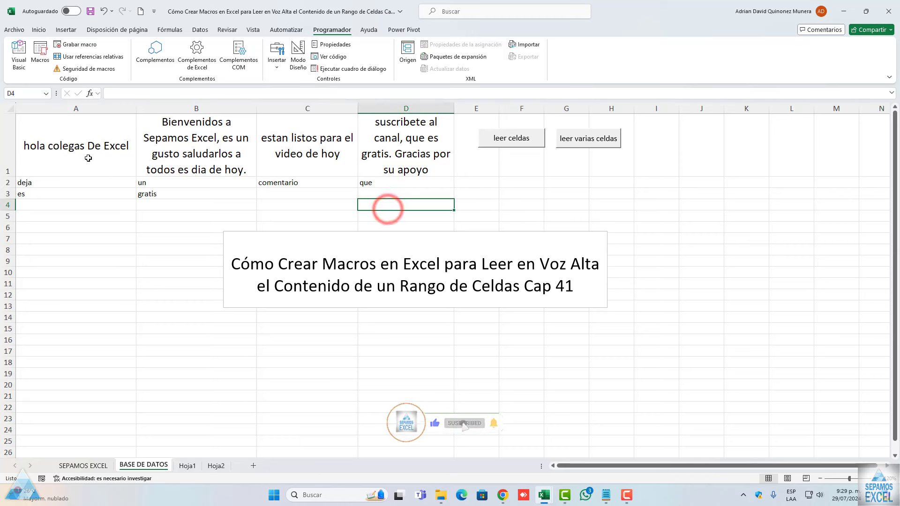
{"action": "mouse_move", "coordinate": [406, 194]}
{"action": "left_mouse_down"}
{"action": "mouse_move", "coordinate": [89, 157]}
{"action": "mouse_move", "coordinate": [389, 186]}
{"action": "mouse_move", "coordinate": [387, 198]}
{"action": "left_mouse_up"}
{"action": "left_click", "coordinate": [572, 193]}
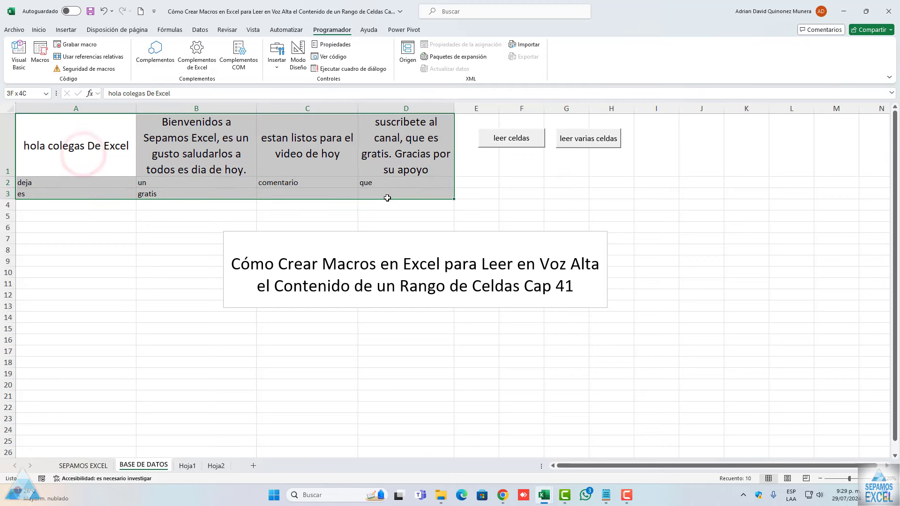
{"action": "left_click", "coordinate": [509, 198]}
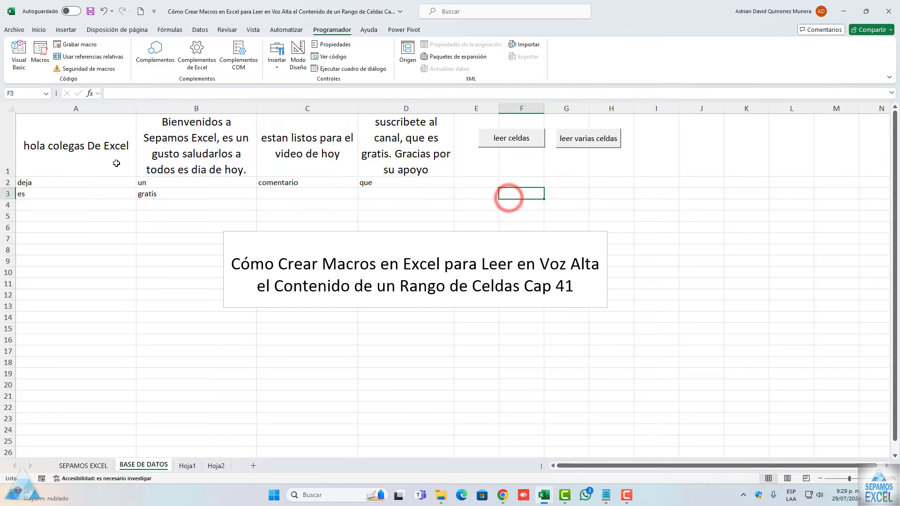
{"action": "left_click_drag", "start_coordinate": [70, 155], "coordinate": [422, 190]}
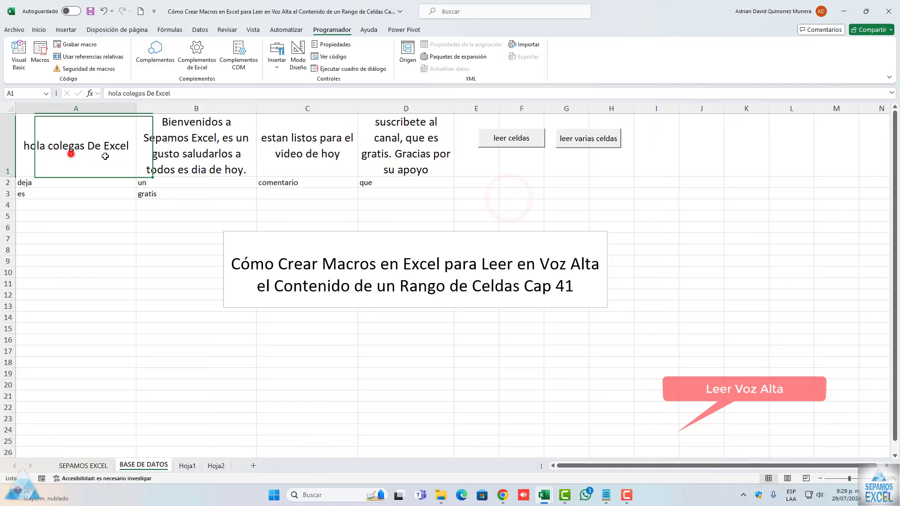
{"action": "left_click", "coordinate": [549, 181]}
{"action": "left_click", "coordinate": [84, 155]}
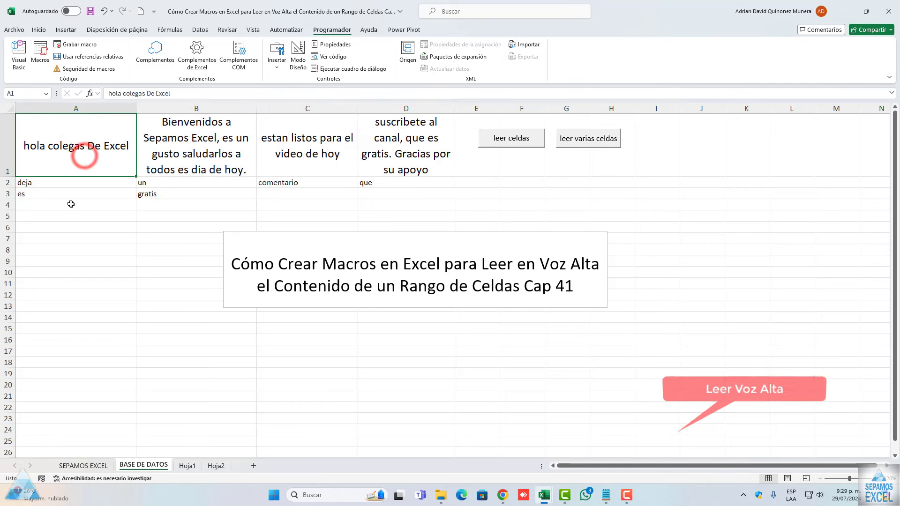
Enter a test word in A5 and have leer celdas read it aloud.
{"action": "left_click", "coordinate": [60, 214]}
{"action": "type", "text": "holle"}
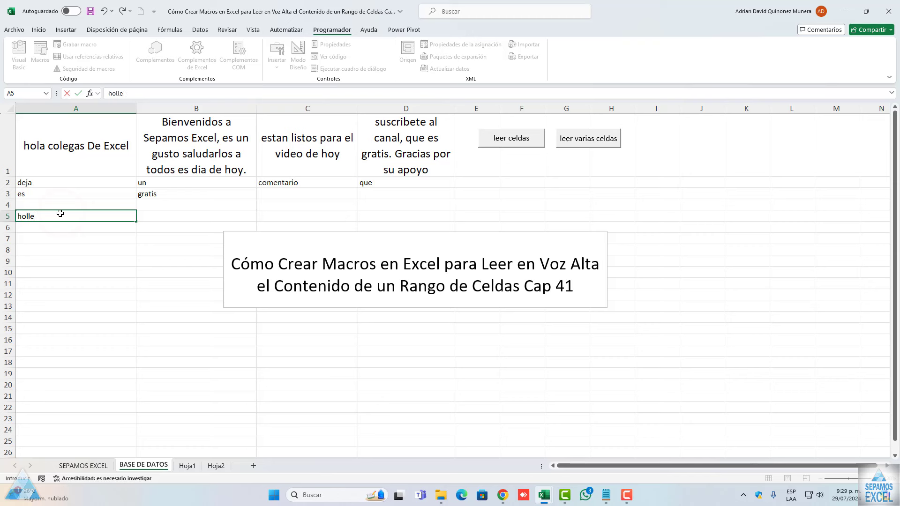
{"action": "left_click", "coordinate": [97, 275]}
{"action": "left_click", "coordinate": [60, 215]}
{"action": "left_click", "coordinate": [509, 141]}
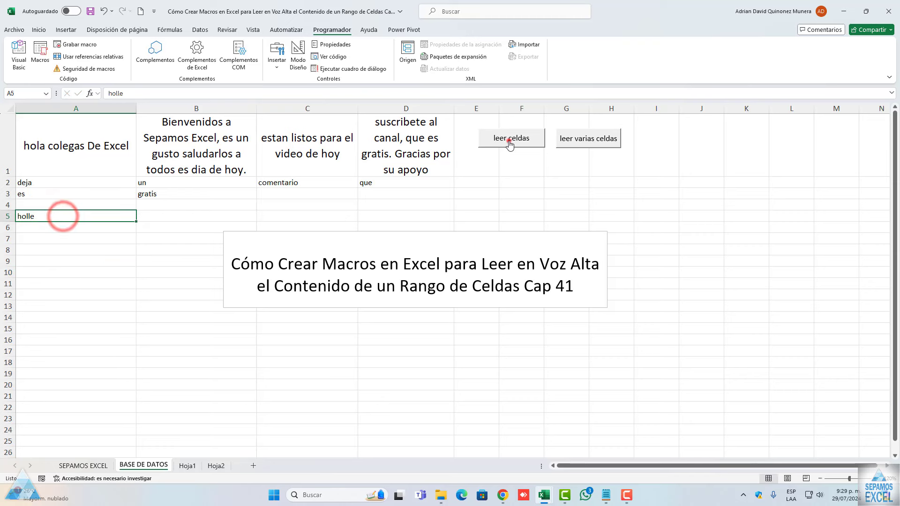
{"action": "left_click", "coordinate": [85, 214]}
{"action": "left_click", "coordinate": [216, 261]}
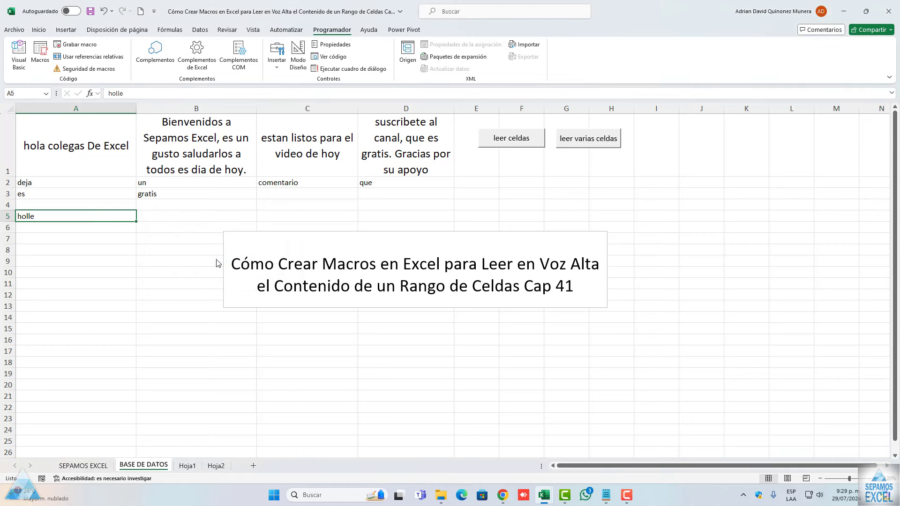
Replace A5 with 'happy', have leer celdas speak it, then clear A5.
{"action": "type", "text": "h"}
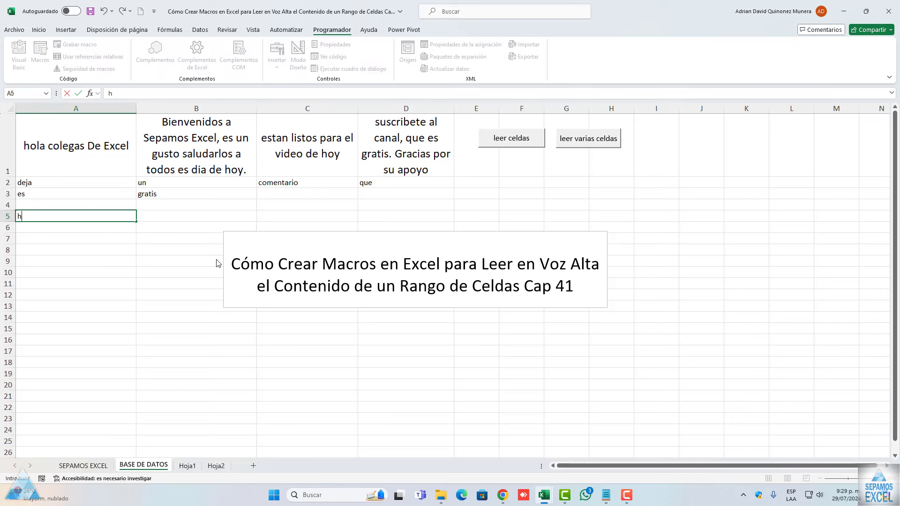
{"action": "type", "text": "appy"}
{"action": "left_click", "coordinate": [216, 261]}
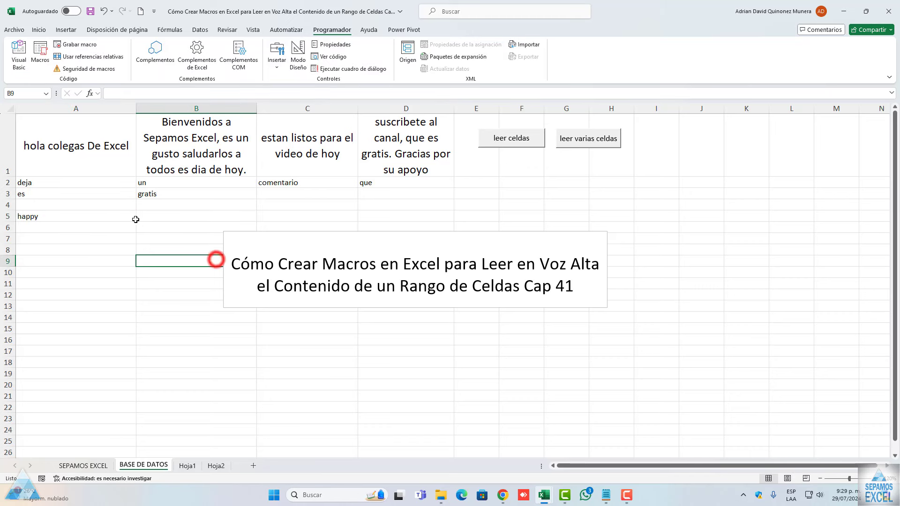
{"action": "left_click", "coordinate": [92, 214]}
{"action": "left_click", "coordinate": [514, 140]}
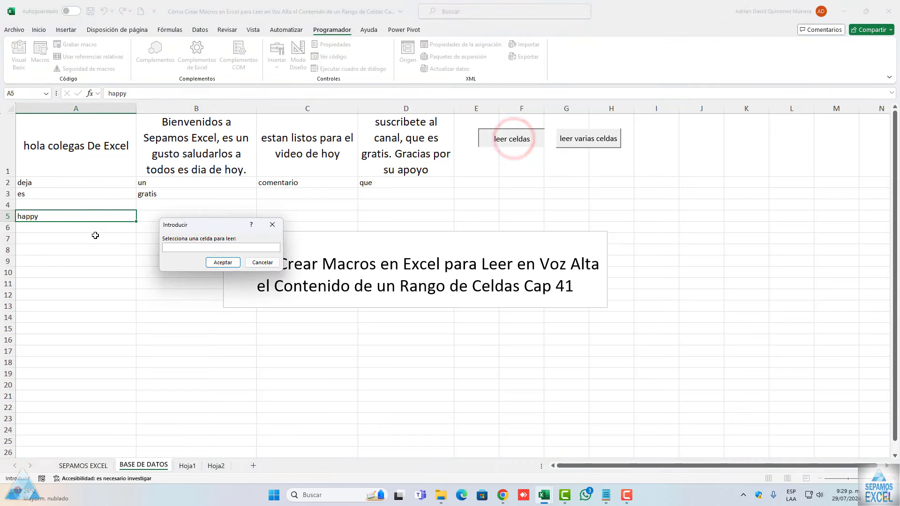
{"action": "left_click", "coordinate": [93, 216]}
{"action": "left_click", "coordinate": [214, 262]}
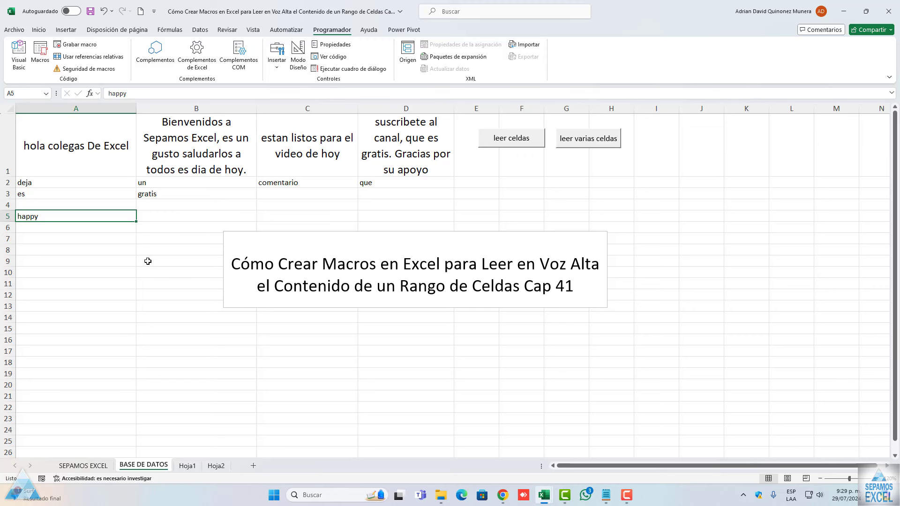
{"action": "key", "text": "BackSpace"}
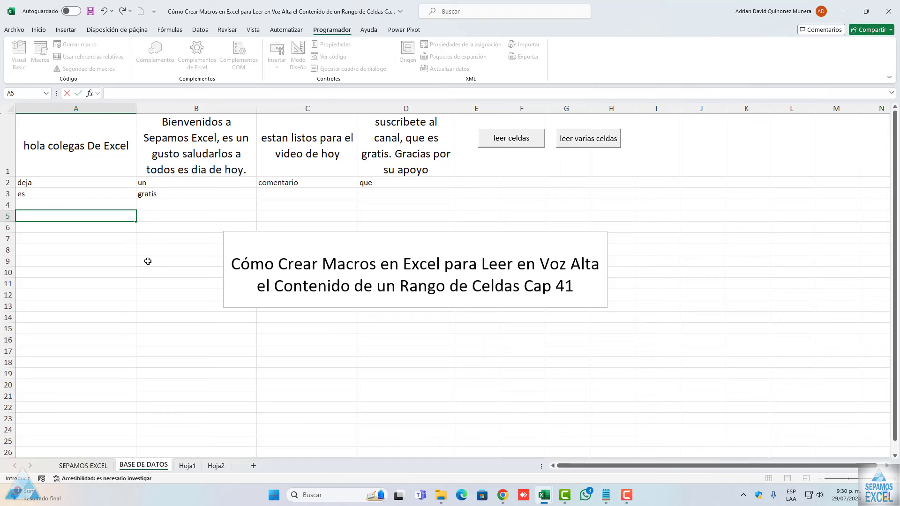
In leerCeldas, add a comment asking the user to select a cell above the input prompt.
{"action": "left_click", "coordinate": [148, 261]}
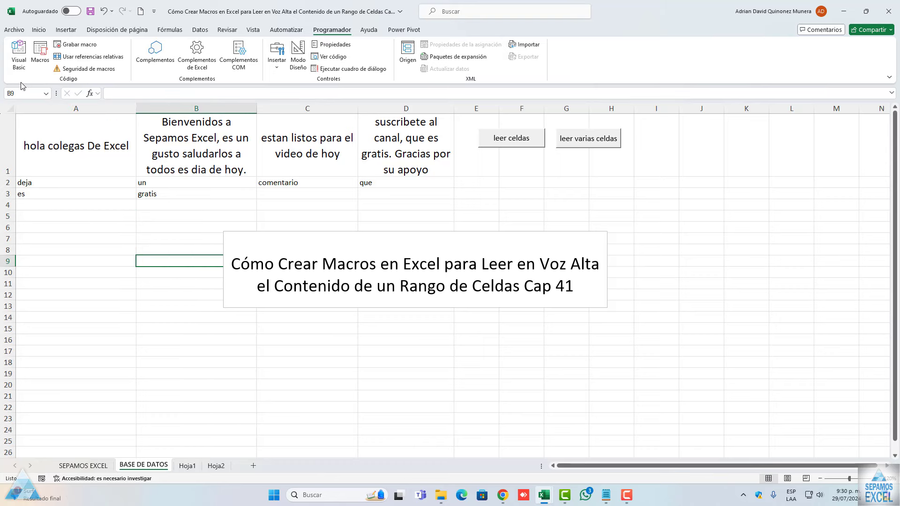
{"action": "left_click", "coordinate": [18, 58]}
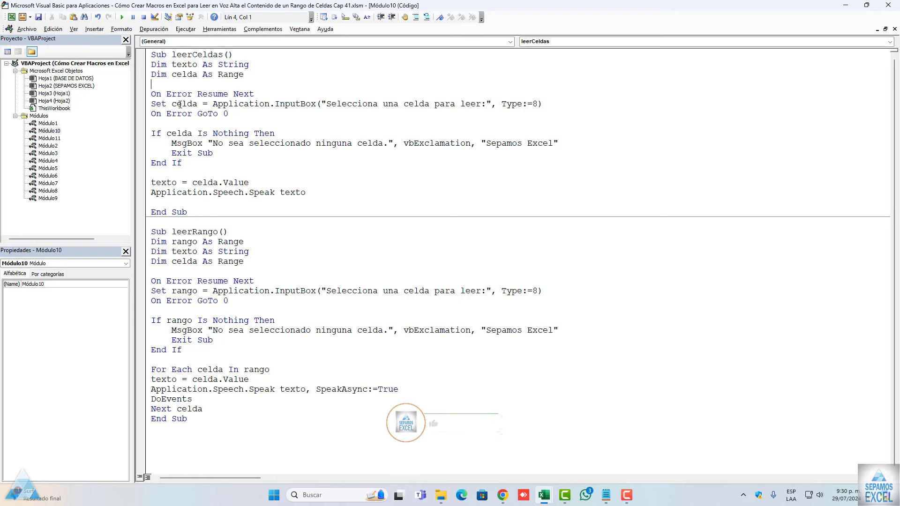
{"action": "key", "text": "Return"}
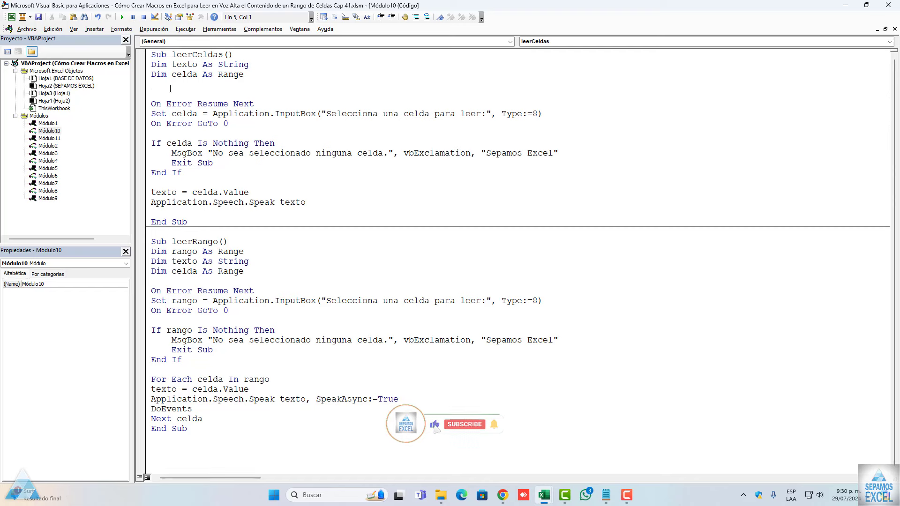
{"action": "type", "text": "'"}
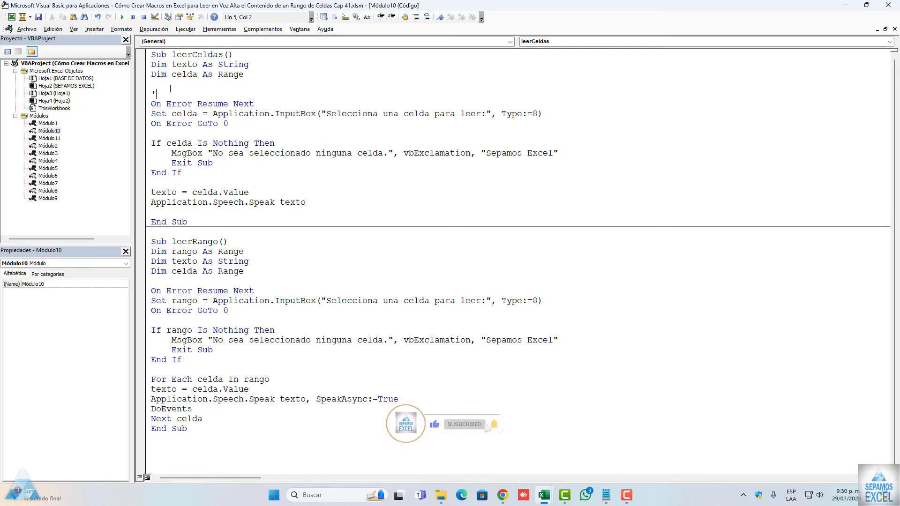
{"action": "type", "text": "solictiar"}
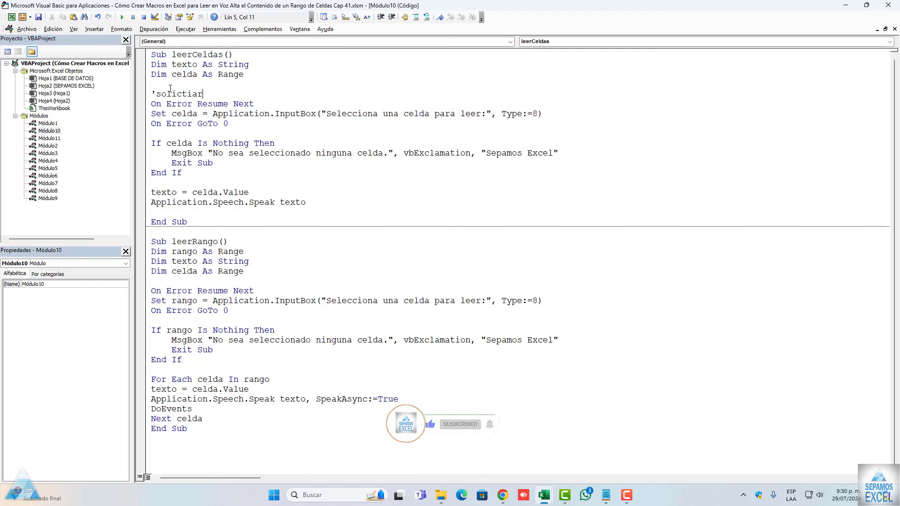
{"action": "type", "text": "it"}
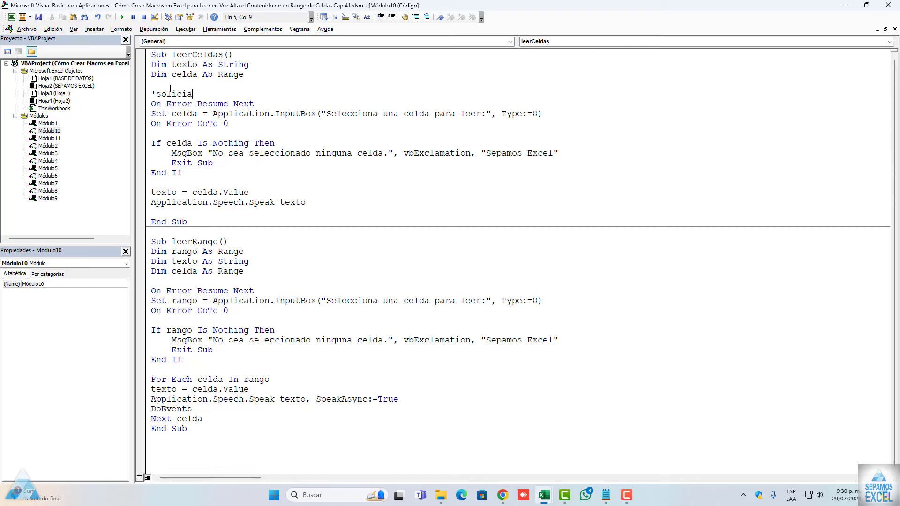
{"action": "type", "text": "ar al"}
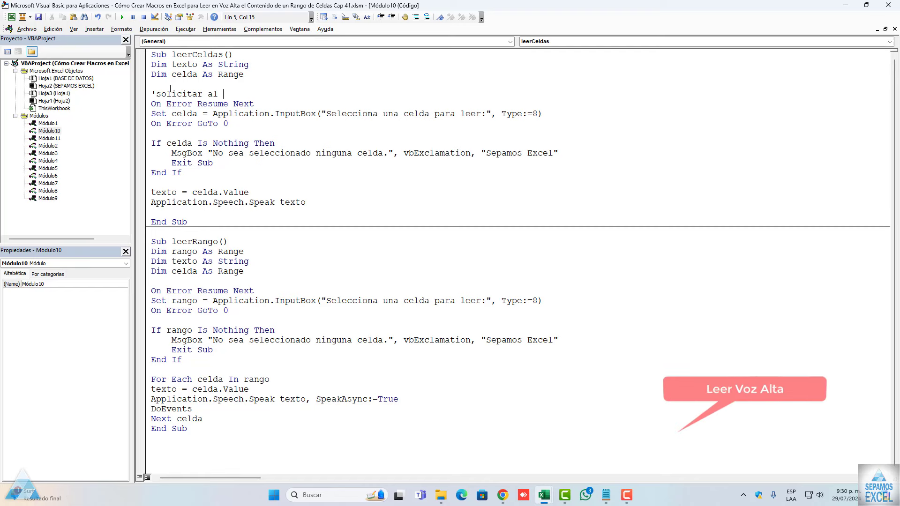
{"action": "type", "text": " usuario"}
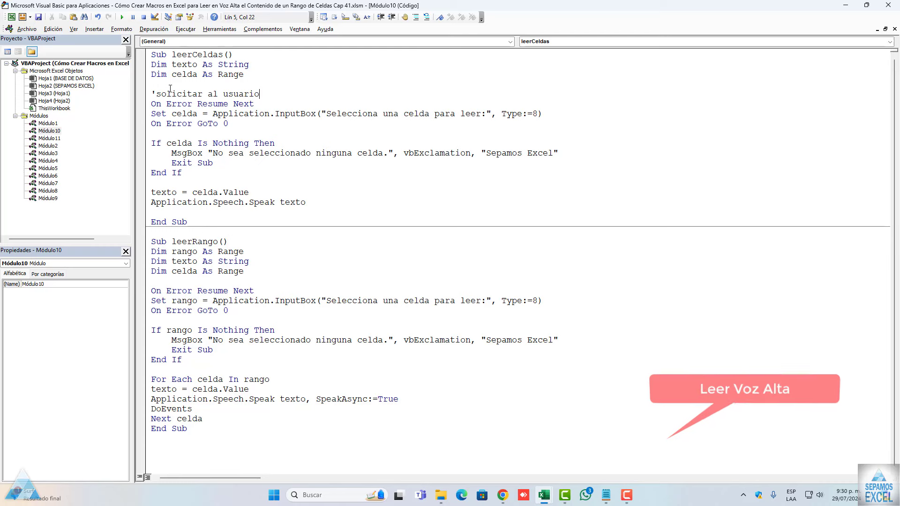
{"action": "type", "text": " que"}
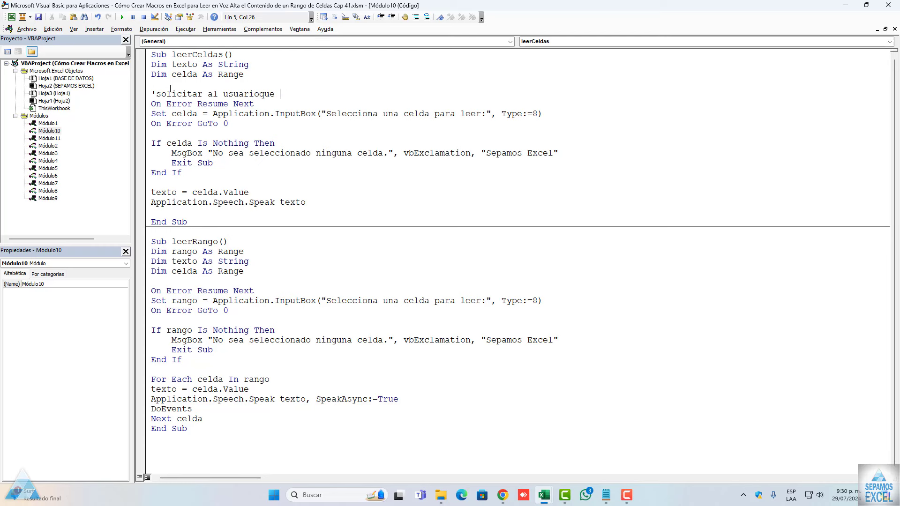
{"action": "key", "text": "BackSpace"}
{"action": "key", "text": "BackSpace"}
{"action": "key", "text": "BackSpace"}
{"action": "type", "text": "que sel"}
{"action": "type", "text": "eccione un"}
{"action": "type", "text": "a celda"}
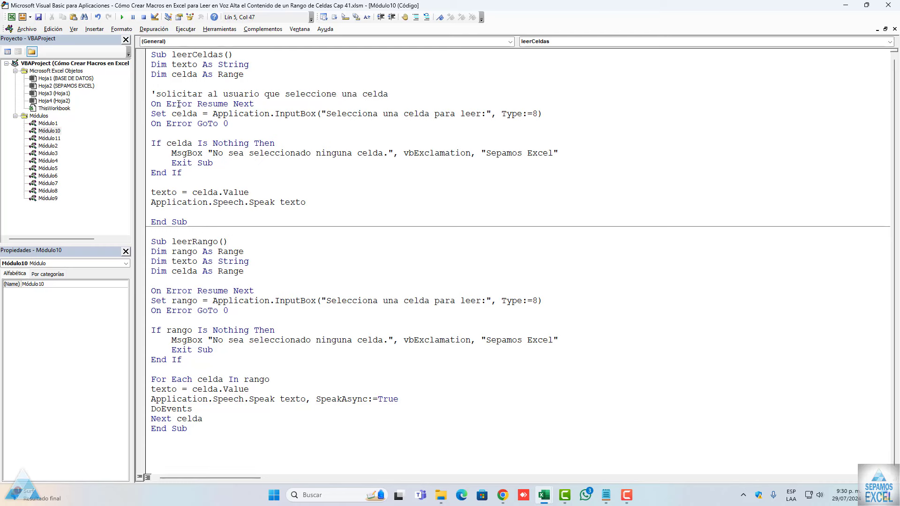
Add the validation comment 'validar si se ha seleccionado una celda' below On Error GoTo 0.
{"action": "left_click", "coordinate": [155, 136]}
{"action": "key", "text": "Return"}
{"action": "type", "text": "'v"}
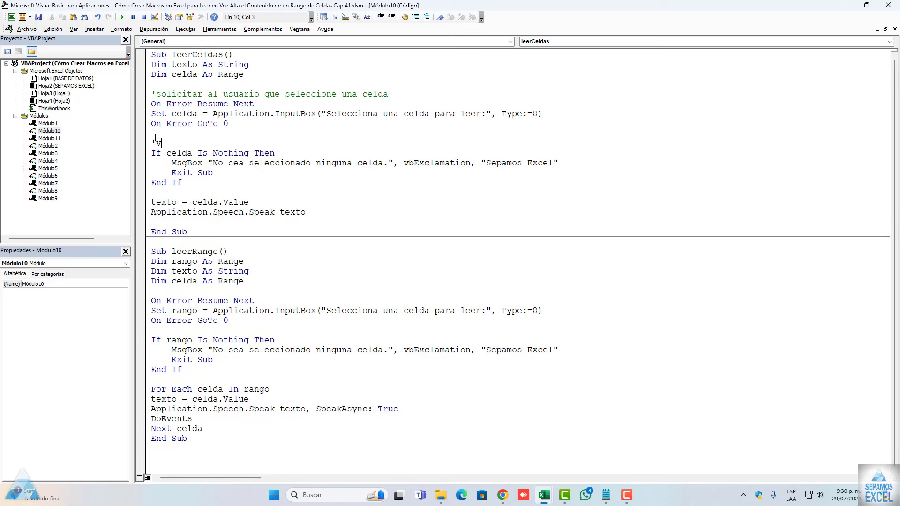
{"action": "type", "text": "alidar si"}
{"action": "type", "text": " se ha seleccionado n"}
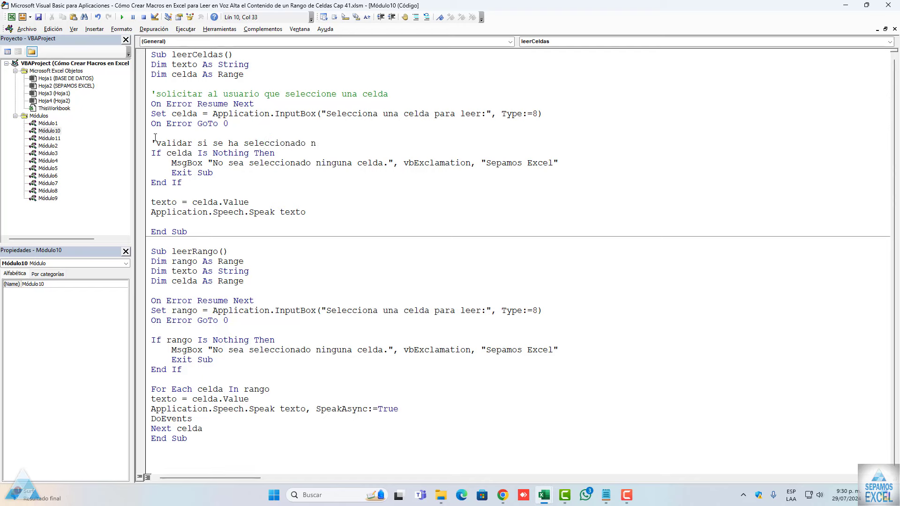
{"action": "key", "text": "BackSpace"}
{"action": "type", "text": "una ce"}
{"action": "type", "text": "lda"}
Add comments for getting the cell's text and reading it aloud ('en voz alta').
{"action": "left_click", "coordinate": [157, 196]}
{"action": "key", "text": "Return"}
{"action": "type", "text": "'obener"}
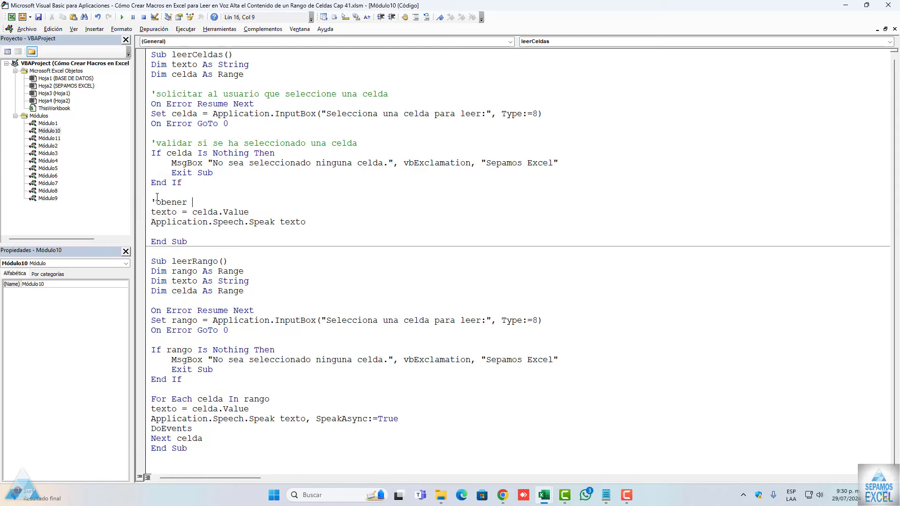
{"action": "type", "text": "elt e"}
{"action": "type", "text": "xto de la celda"}
{"action": "left_click", "coordinate": [255, 213]}
{"action": "key", "text": "Return"}
{"action": "key", "text": "Return"}
{"action": "type", "text": "'leear el texto"}
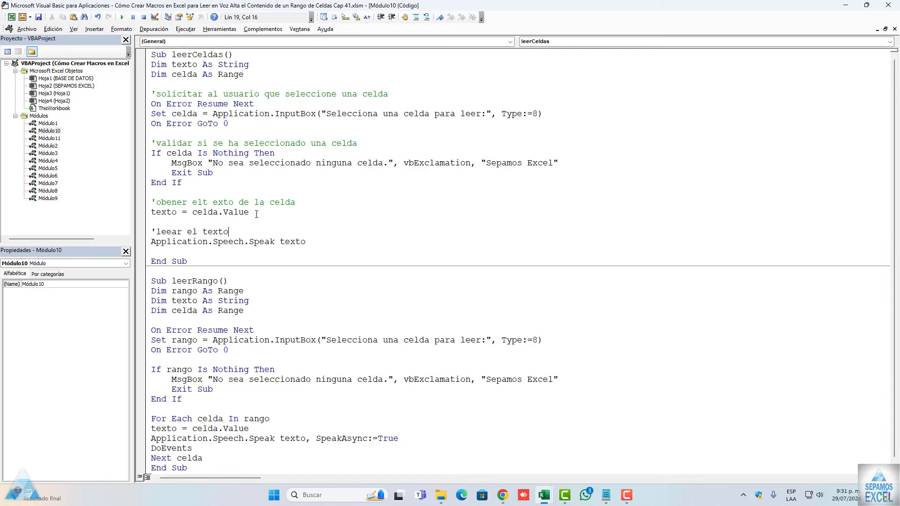
{"action": "type", "text": " en voz alta"}
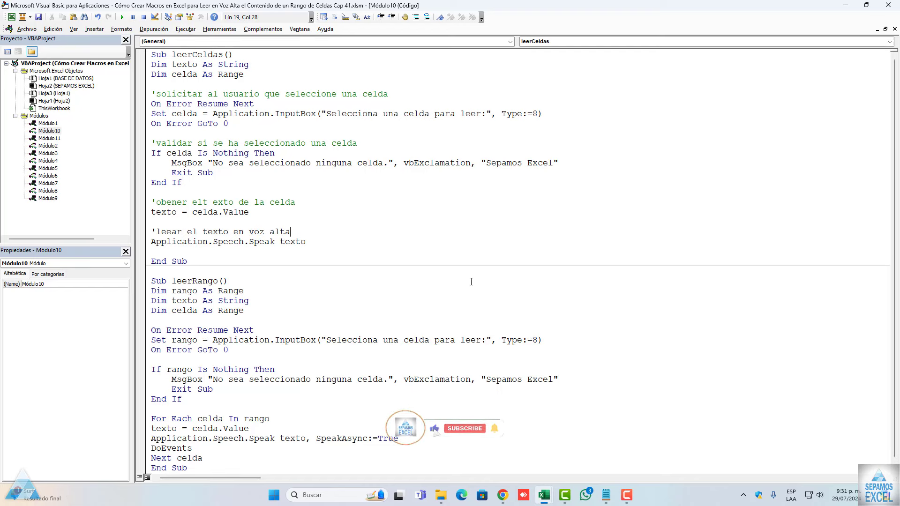
Copy the request-a-cell comment line for reuse in leerRango.
{"action": "left_click", "coordinate": [367, 284]}
{"action": "left_click_drag", "start_coordinate": [316, 92], "coordinate": [151, 94]}
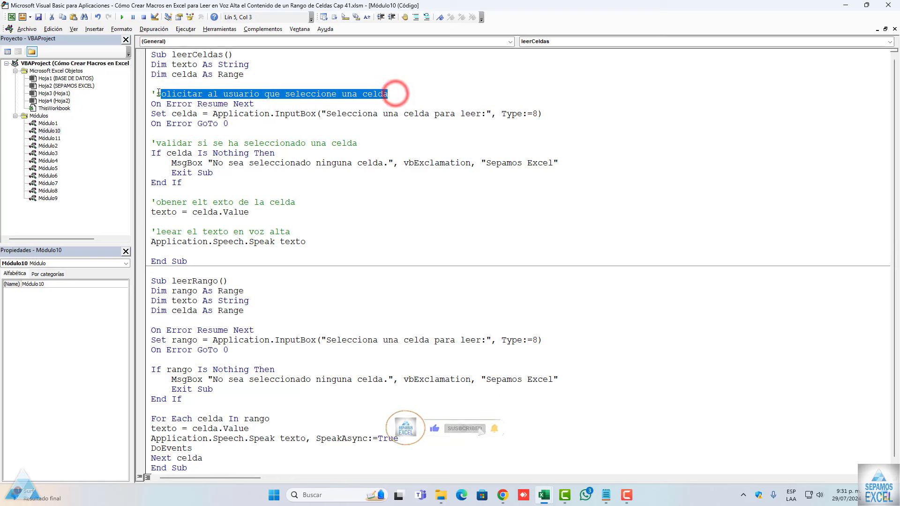
{"action": "left_click", "coordinate": [196, 323]}
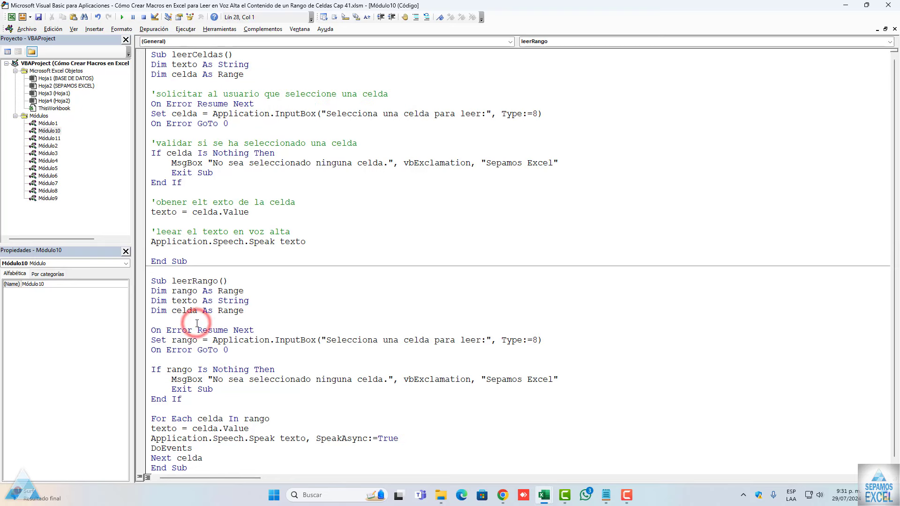
Paste the request and validation comments into leerRango, changing the latter to 'rango celdas'.
{"action": "type", "text": "'solicitar al usuario que seleccione una celda"}
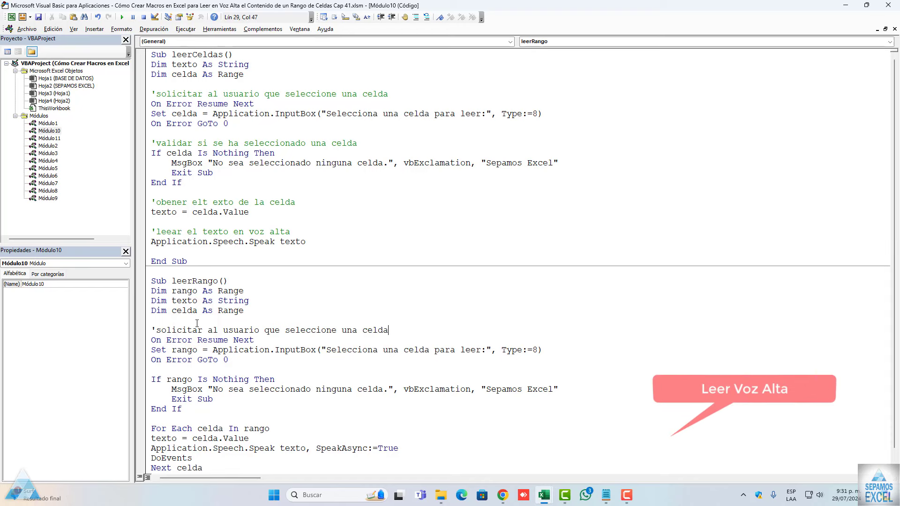
{"action": "left_click_drag", "start_coordinate": [361, 143], "coordinate": [145, 144]}
{"action": "key", "text": "ctrl+c"}
{"action": "left_click", "coordinate": [164, 371]}
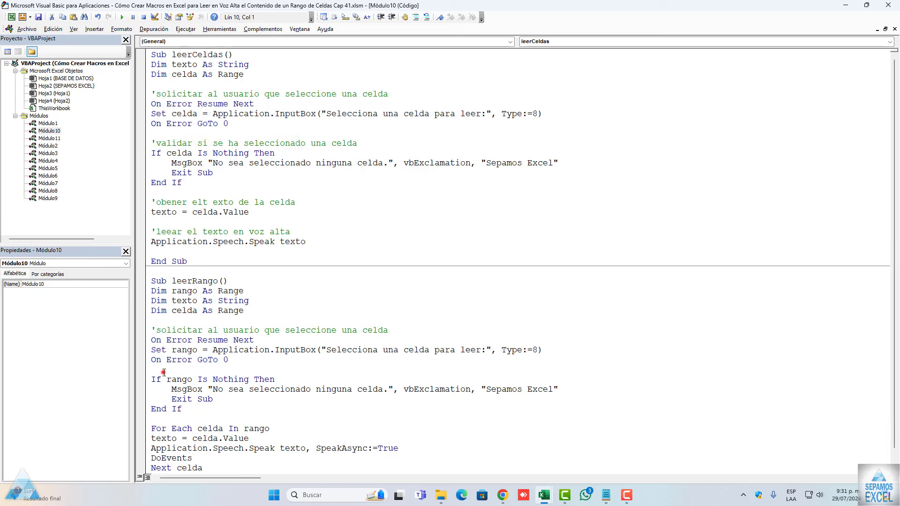
{"action": "key", "text": "Return"}
{"action": "key", "text": "ctrl+v"}
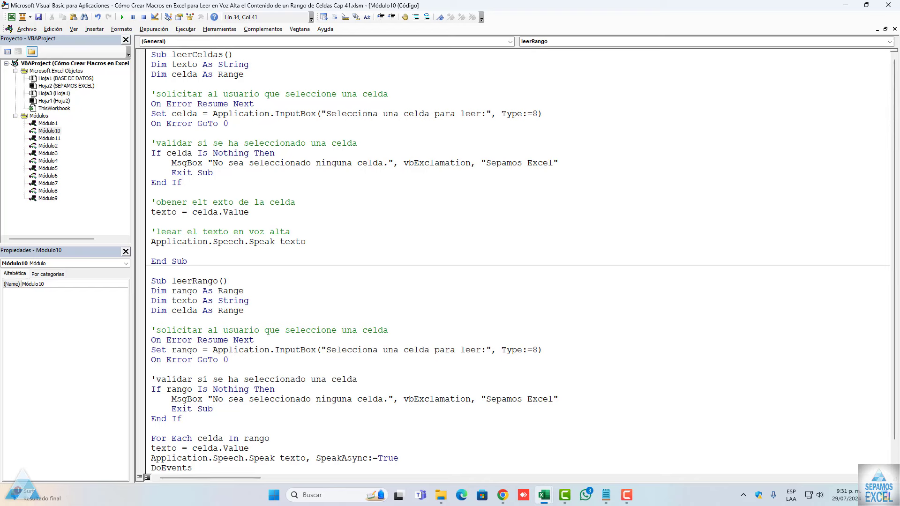
{"action": "key", "text": "BackSpace"}
{"action": "key", "text": "BackSpace"}
{"action": "key", "text": "BackSpace"}
{"action": "type", "text": "ngo d"}
{"action": "key", "text": "BackSpace"}
{"action": "key", "text": "BackSpace"}
{"action": "key", "text": "BackSpace"}
{"action": "type", "text": "o"}
{"action": "key", "text": "BackSpace"}
{"action": "type", "text": "go ce"}
{"action": "type", "text": "ldas"}
{"action": "left_click", "coordinate": [191, 457]}
Add the comment 'leear el contenido de cada ceda en el rango' above the For Each loop.
{"action": "scroll", "coordinate": [191, 458], "scroll_direction": "down", "scroll_amount": 1}
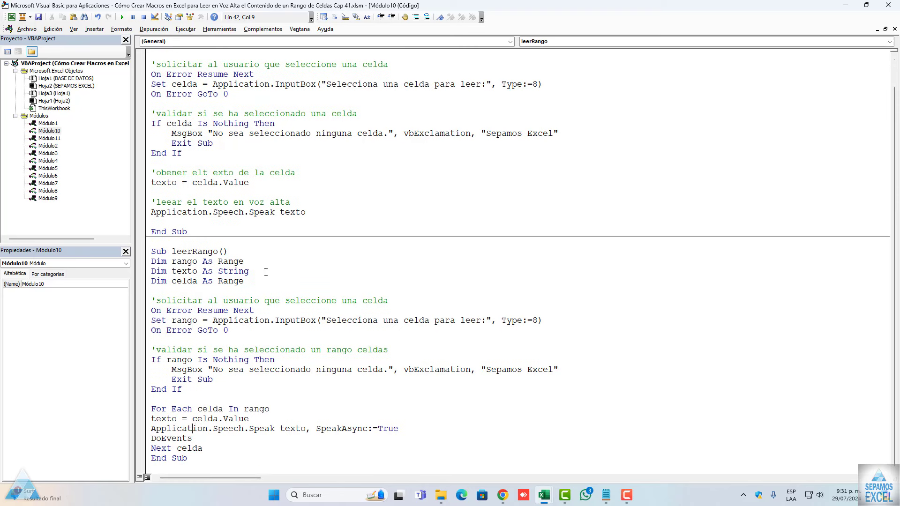
{"action": "left_click", "coordinate": [171, 400]}
{"action": "key", "text": "Return"}
{"action": "type", "text": "'leear"}
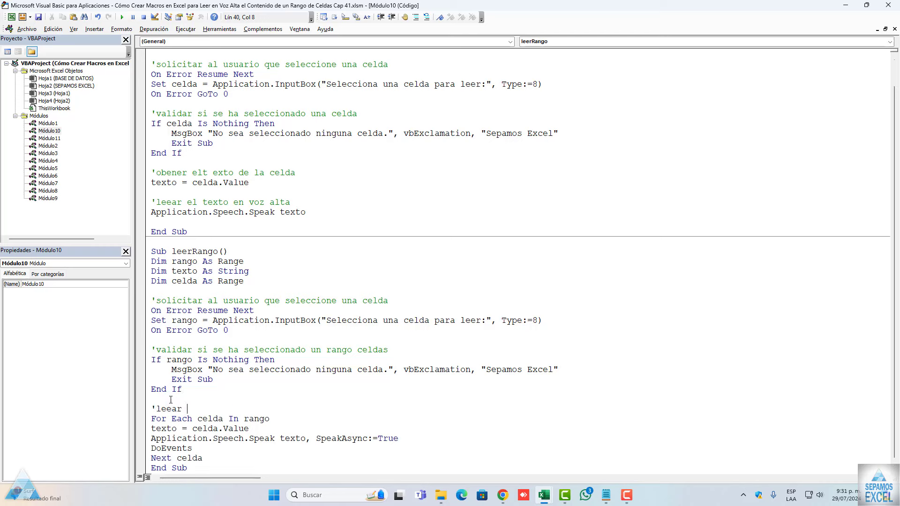
{"action": "type", "text": "el texto"}
{"action": "key", "text": "BackSpace"}
{"action": "key", "text": "BackSpace"}
{"action": "key", "text": "BackSpace"}
{"action": "key", "text": "BackSpace"}
{"action": "key", "text": "BackSpace"}
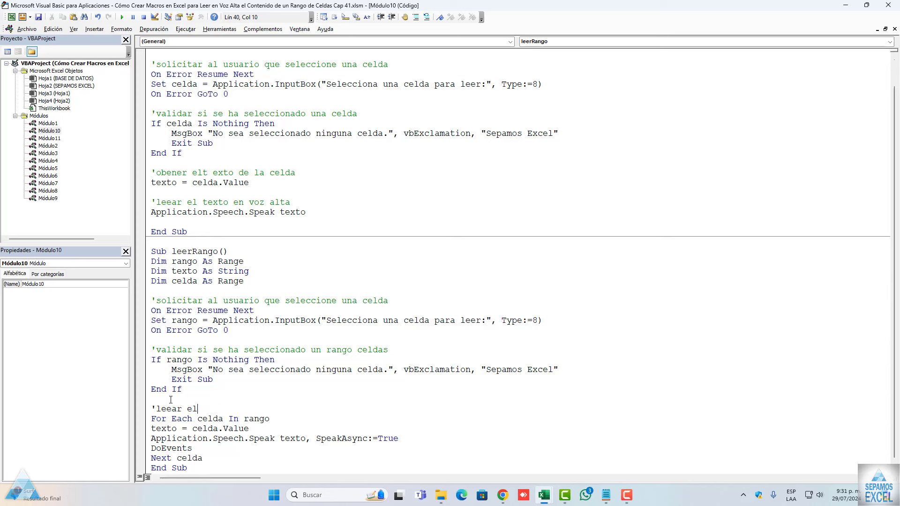
{"action": "type", "text": "contenido "}
{"action": "type", "text": "de cada ceda"}
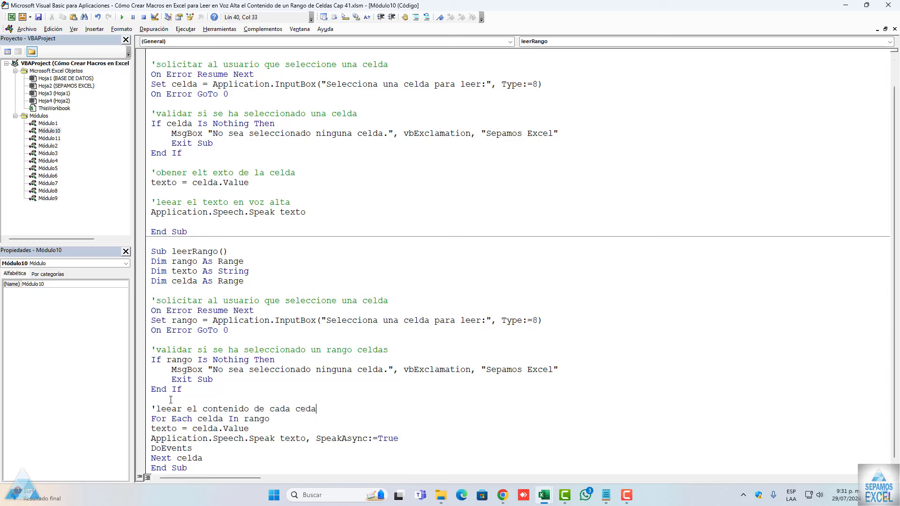
{"action": "type", "text": " en el rang"}
{"action": "type", "text": "o"}
{"action": "left_click", "coordinate": [182, 419]}
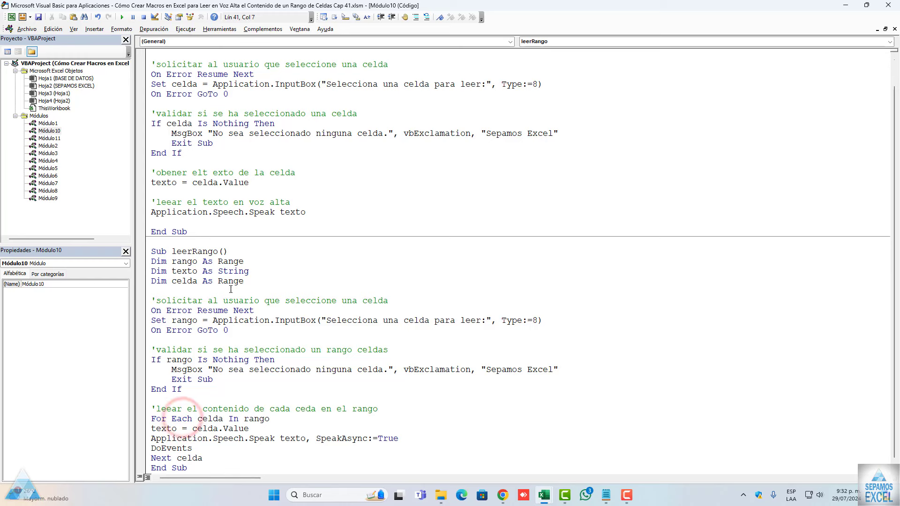
{"action": "left_click", "coordinate": [263, 429]}
{"action": "scroll", "coordinate": [262, 267], "scroll_direction": "up", "scroll_amount": 1}
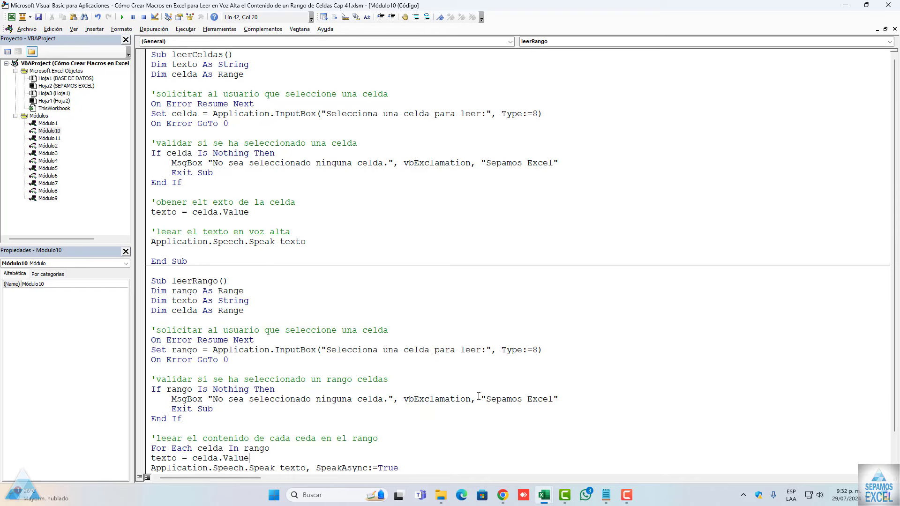
{"action": "scroll", "coordinate": [240, 161], "scroll_direction": "down", "scroll_amount": 1}
{"action": "scroll", "coordinate": [253, 182], "scroll_direction": "up", "scroll_amount": 1}
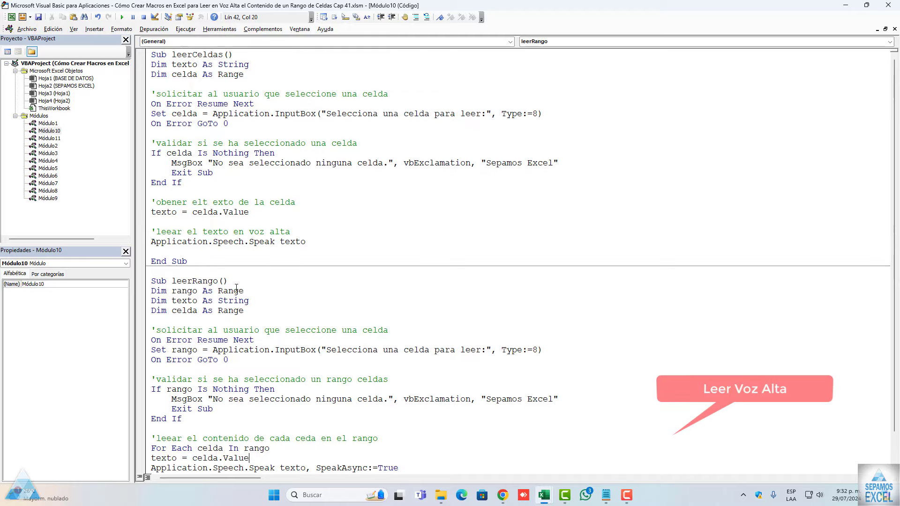
{"action": "scroll", "coordinate": [262, 197], "scroll_direction": "down", "scroll_amount": 1}
{"action": "scroll", "coordinate": [271, 211], "scroll_direction": "up", "scroll_amount": 1}
{"action": "scroll", "coordinate": [271, 211], "scroll_direction": "down", "scroll_amount": 1}
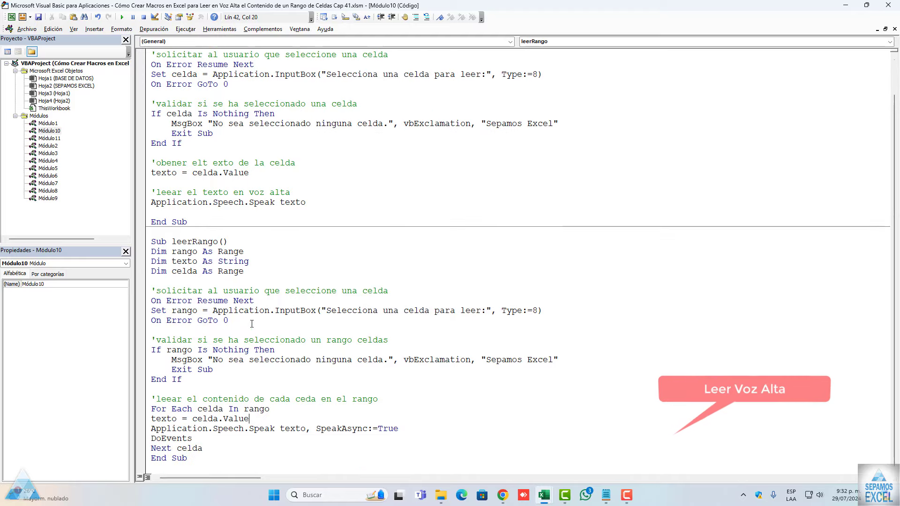
{"action": "scroll", "coordinate": [270, 211], "scroll_direction": "up", "scroll_amount": 1}
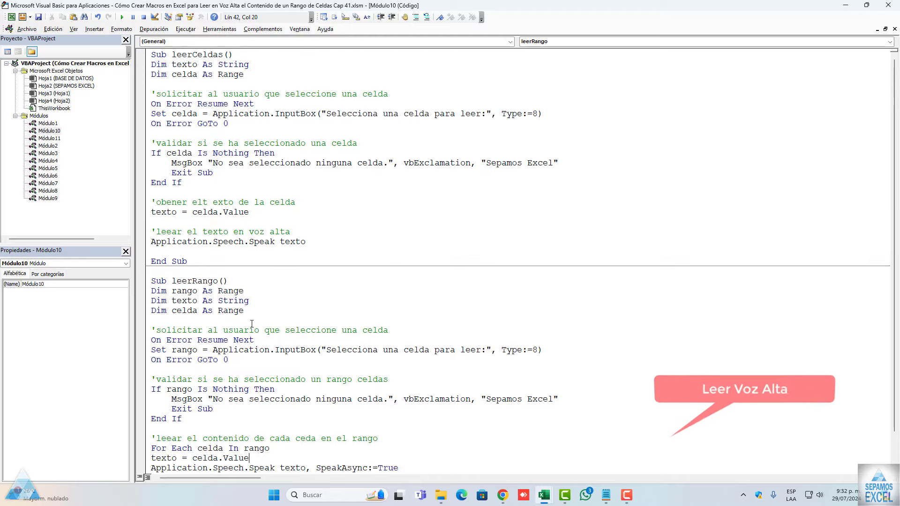
Return to the workbook and select cells C5, A5 with its farewell message, and F3.
{"action": "left_click", "coordinate": [11, 17]}
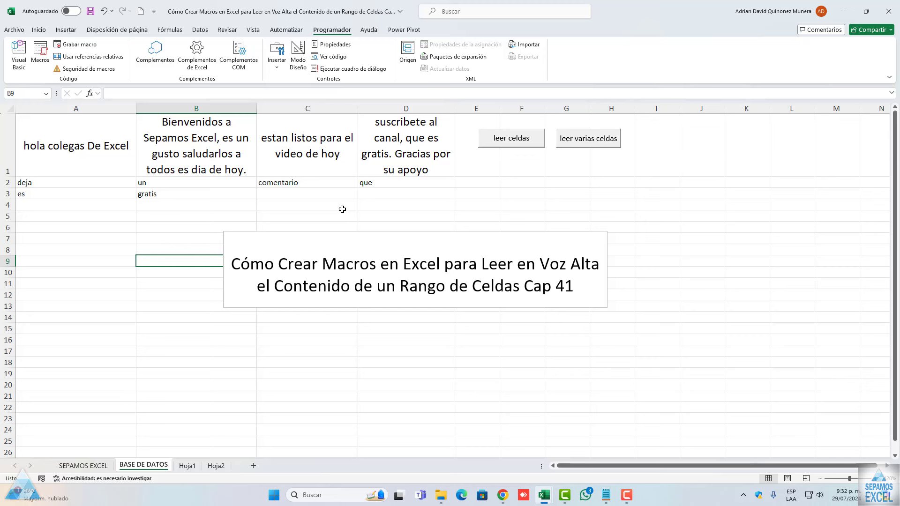
{"action": "left_click", "coordinate": [318, 219]}
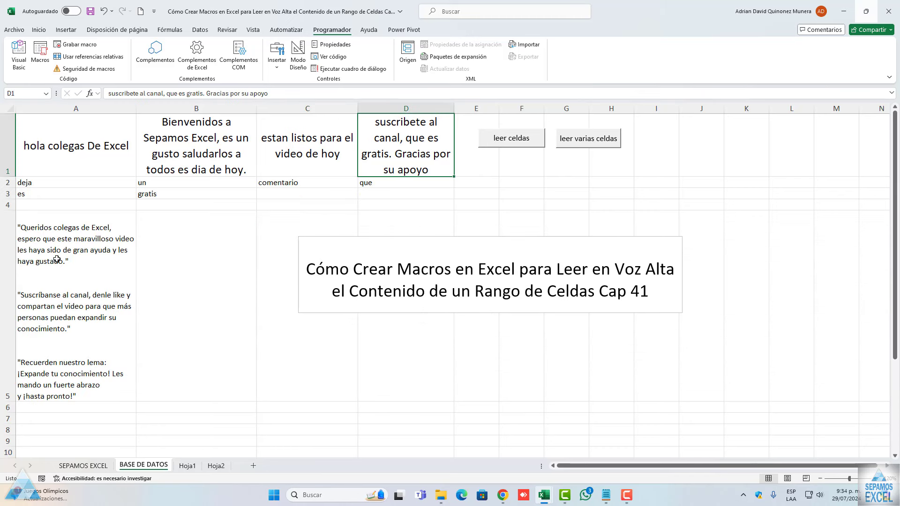
{"action": "left_click", "coordinate": [57, 259]}
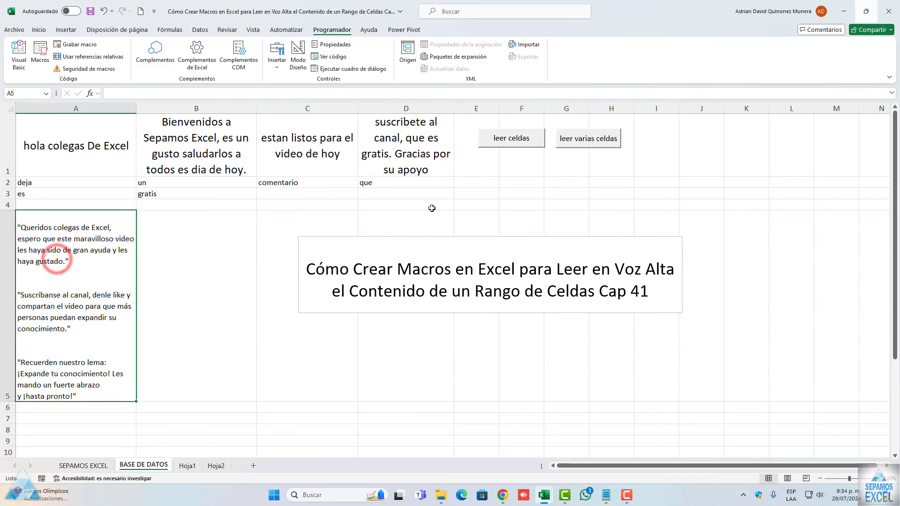
{"action": "left_click", "coordinate": [512, 190]}
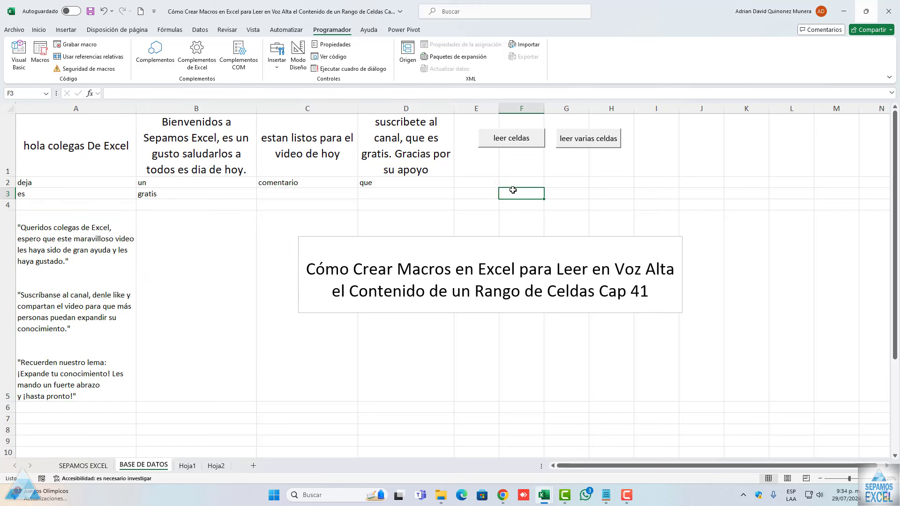
Use leer celdas with cell $A$5 so the farewell message is spoken.
{"action": "left_click", "coordinate": [515, 138]}
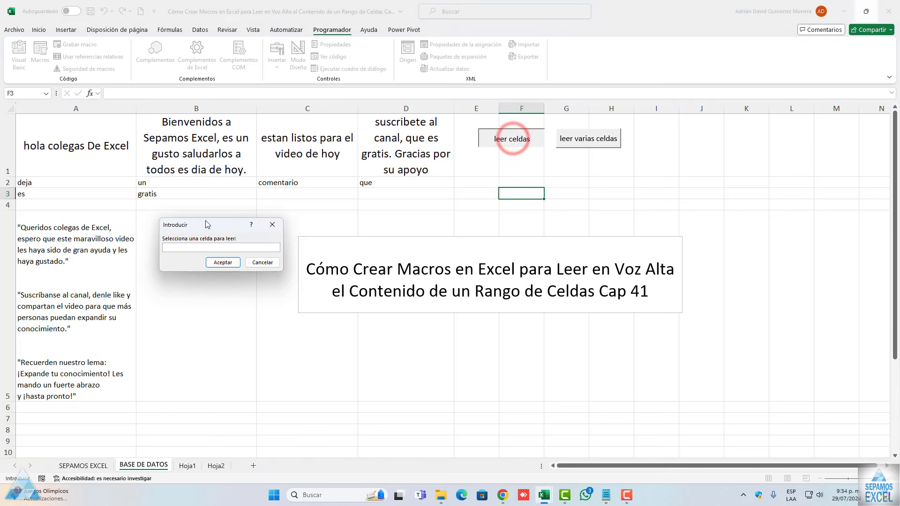
{"action": "left_click_drag", "start_coordinate": [202, 224], "coordinate": [243, 226]}
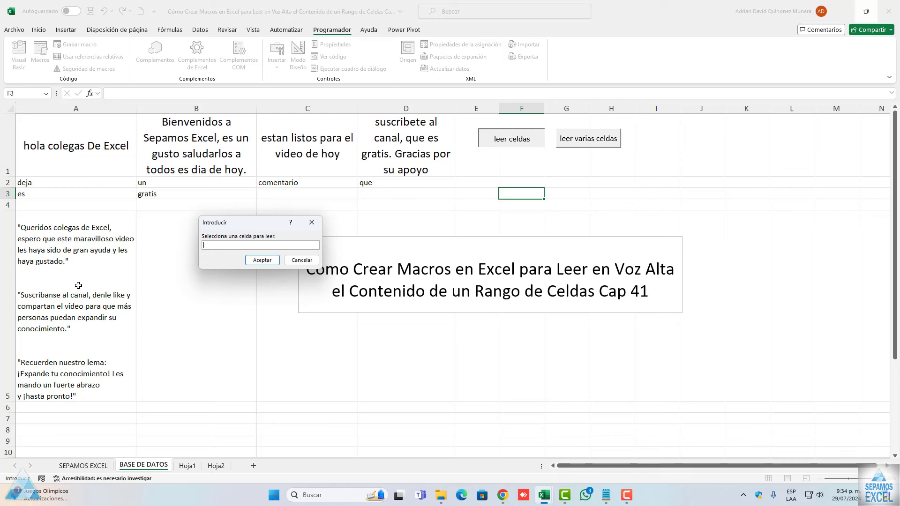
{"action": "left_click", "coordinate": [79, 286]}
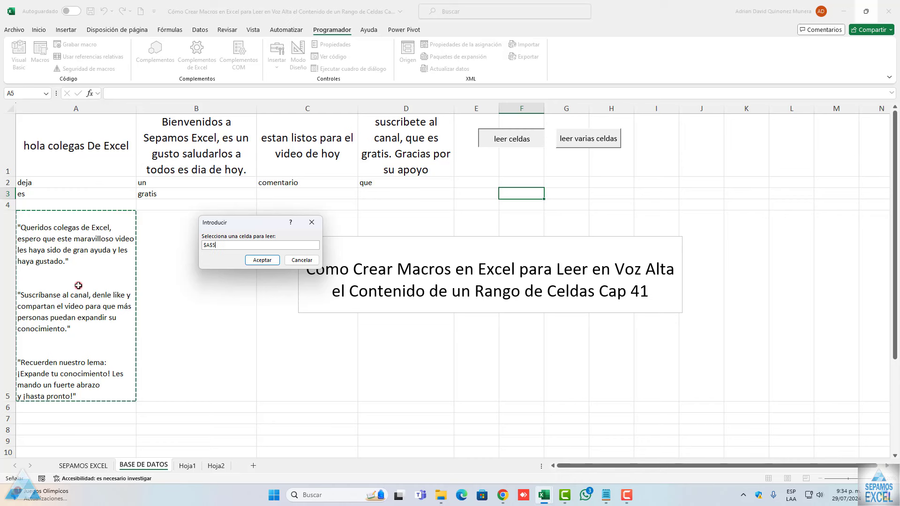
{"action": "left_click", "coordinate": [263, 260]}
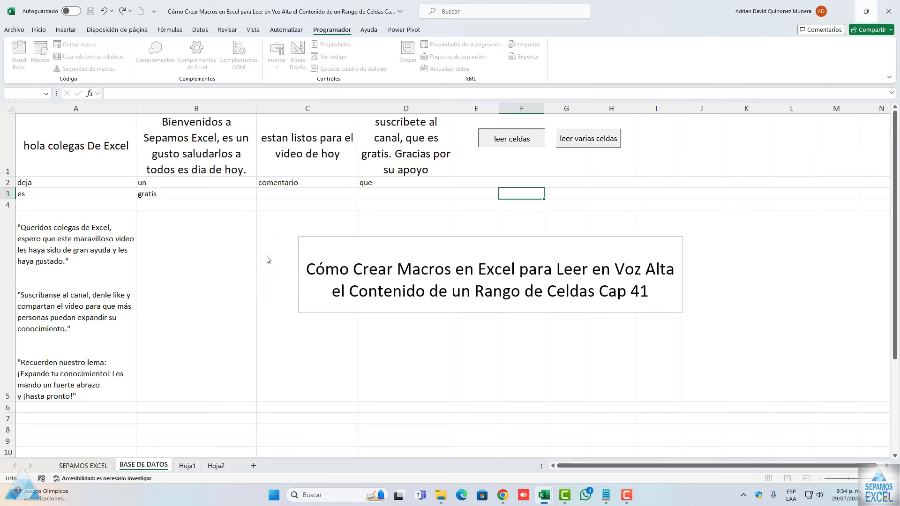